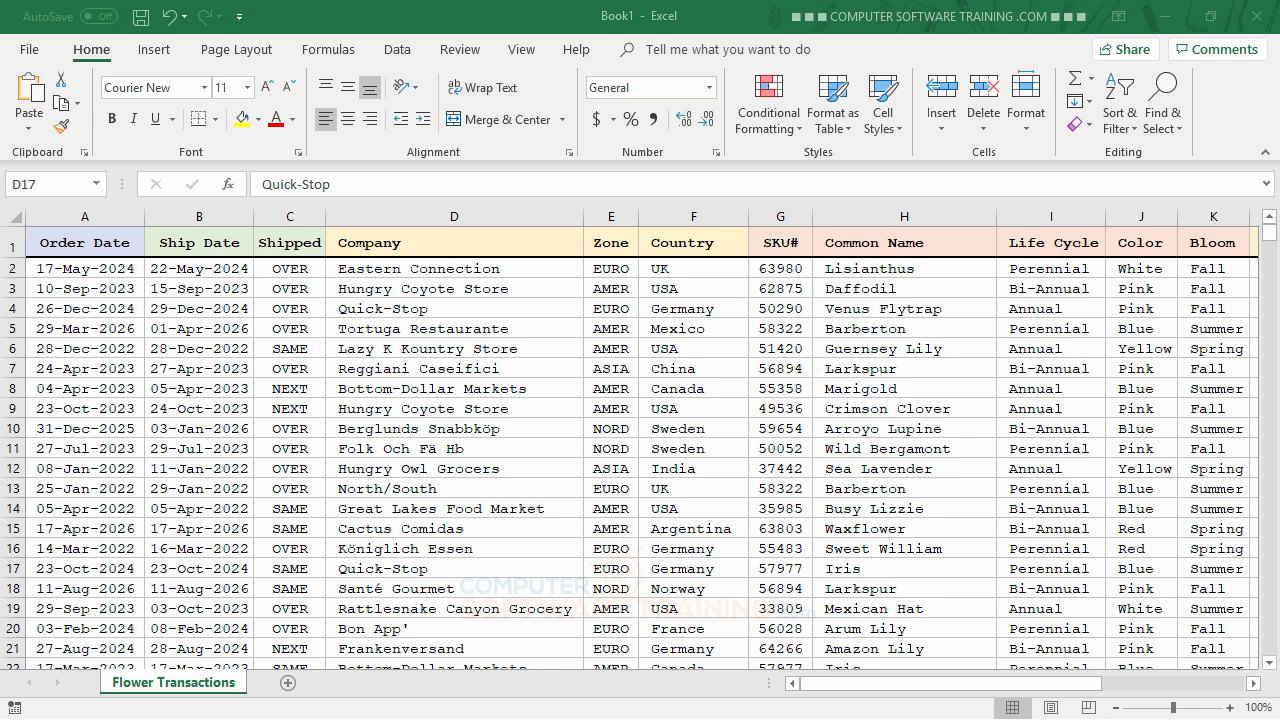
Create a PivotTable from the whole Flower Transactions data range on a new worksheet
left_click(363, 366)
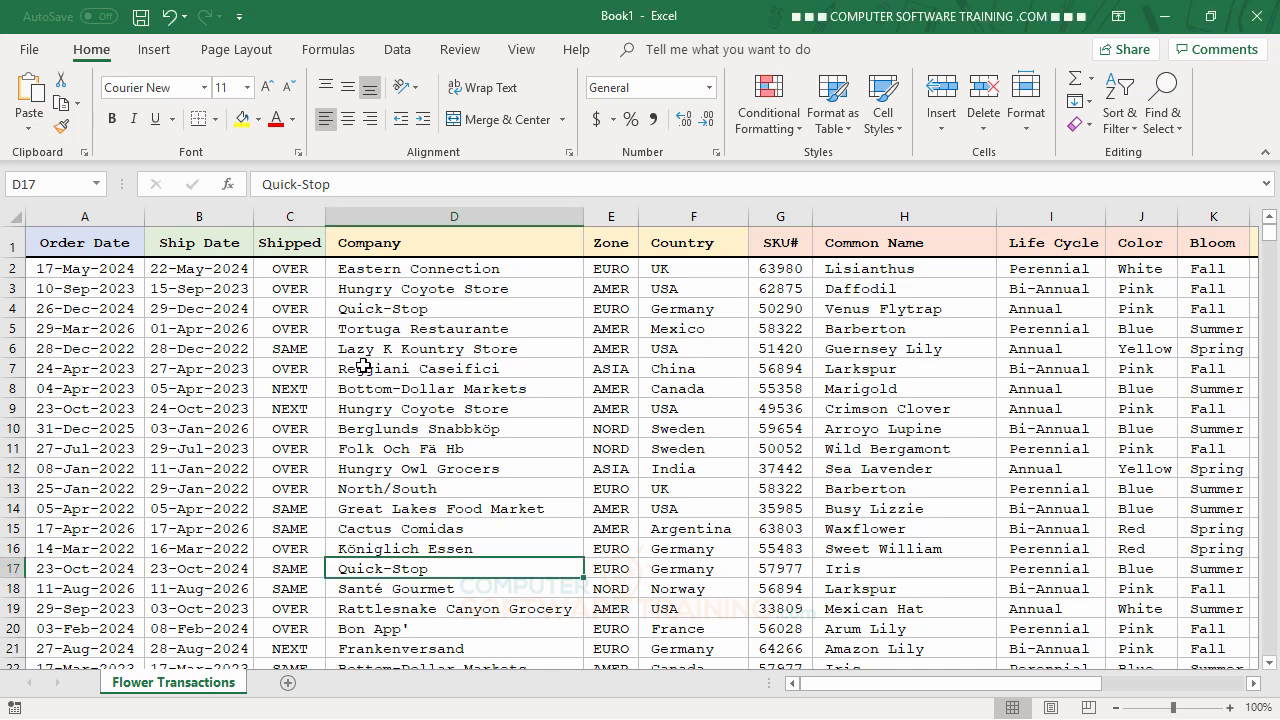
left_click(363, 366)
left_click(157, 55)
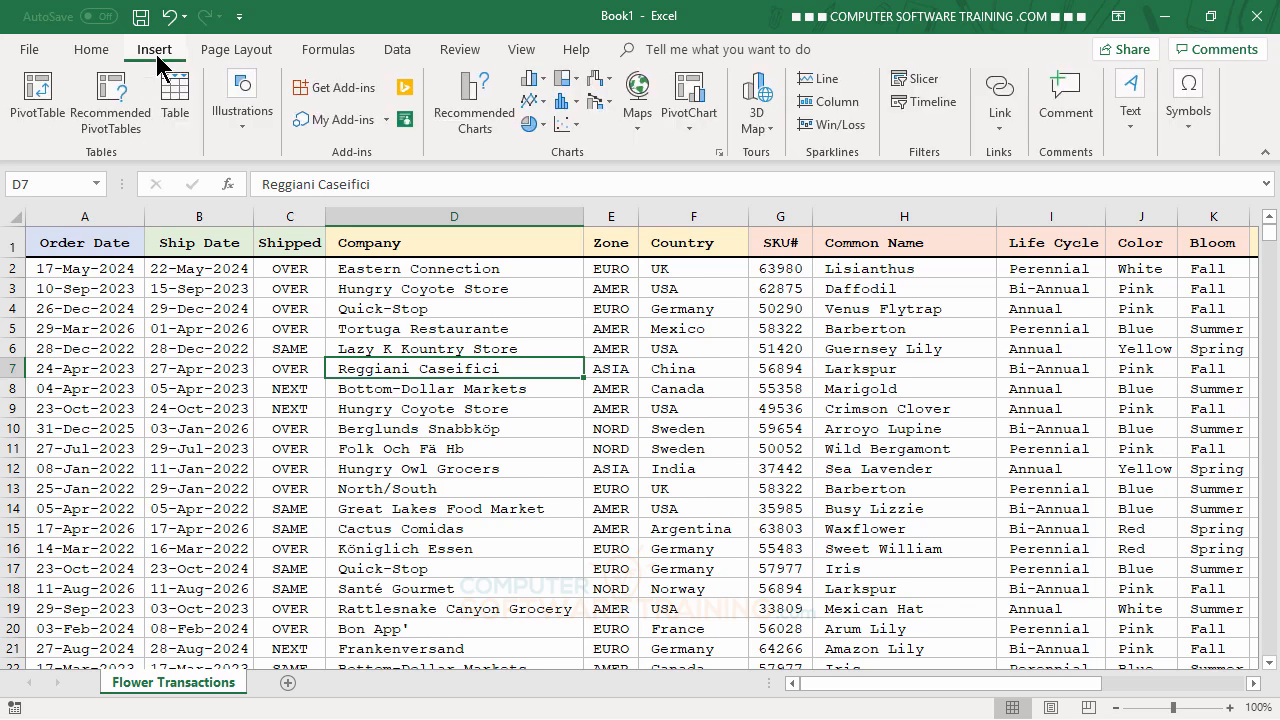
left_click(46, 126)
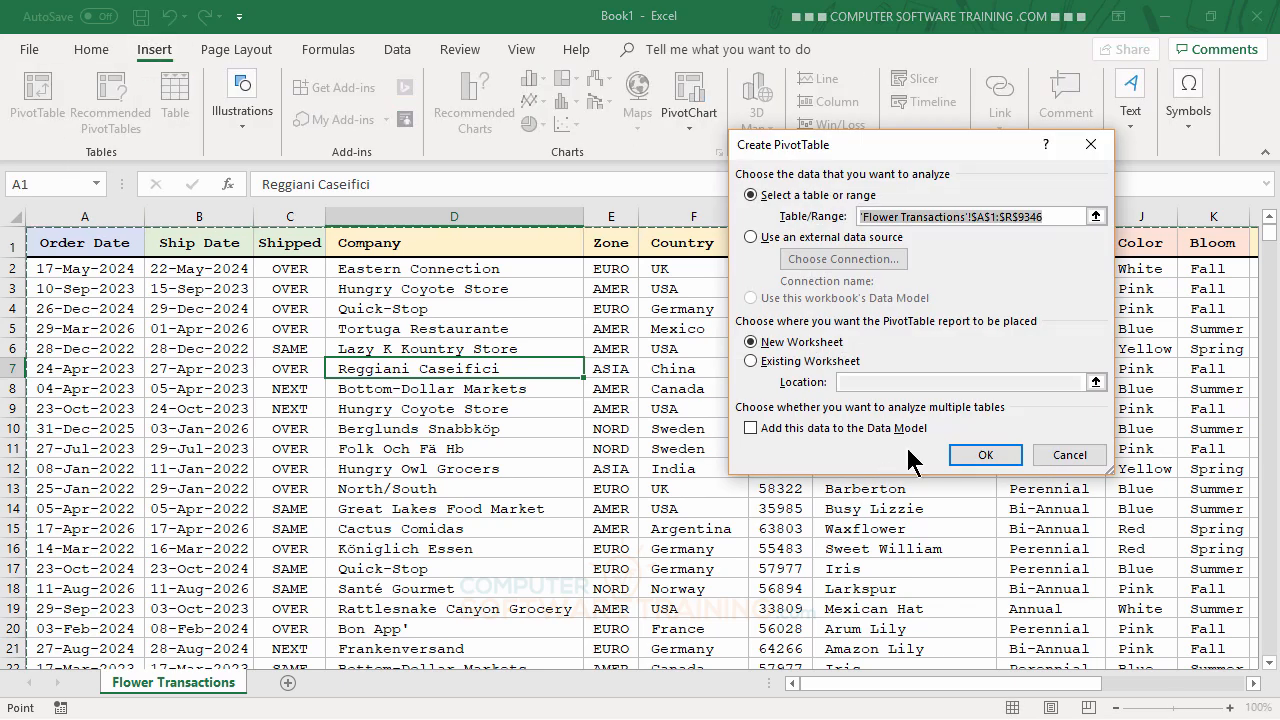
left_click(980, 458)
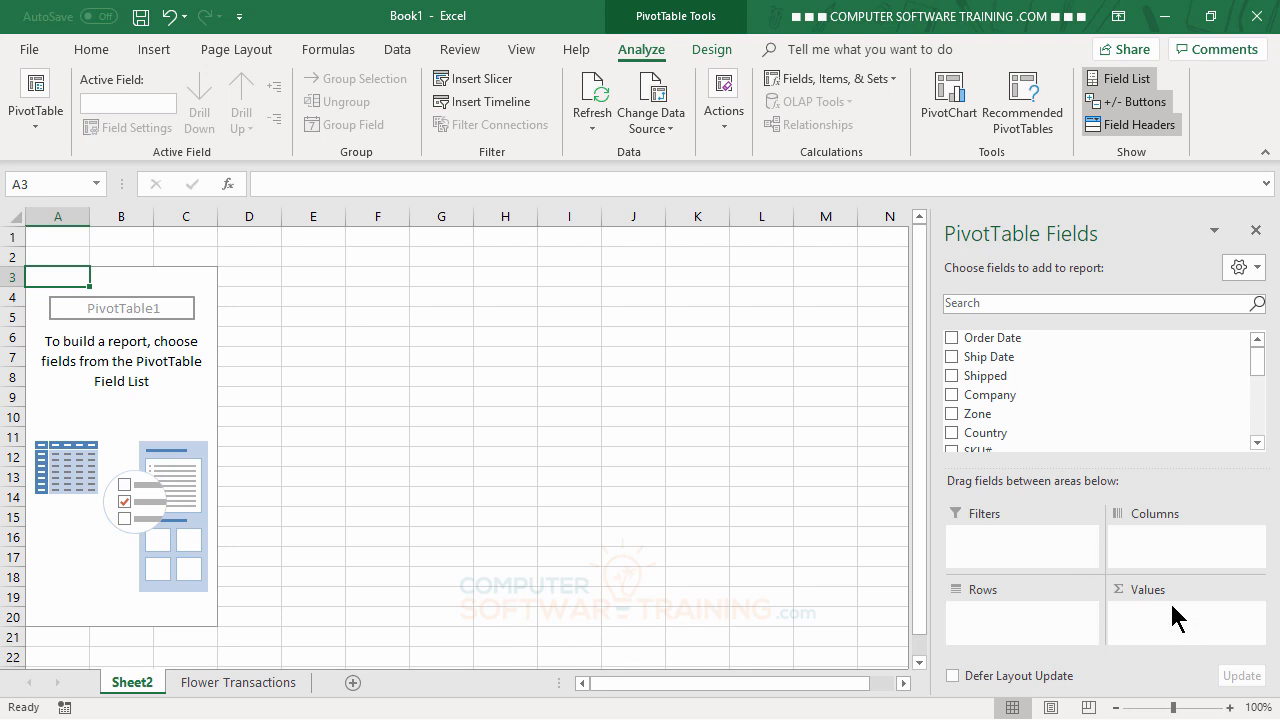
Add SKU# to the PivotTable's Rows area, with Common Name below it
left_click(1257, 443)
left_click(1257, 443)
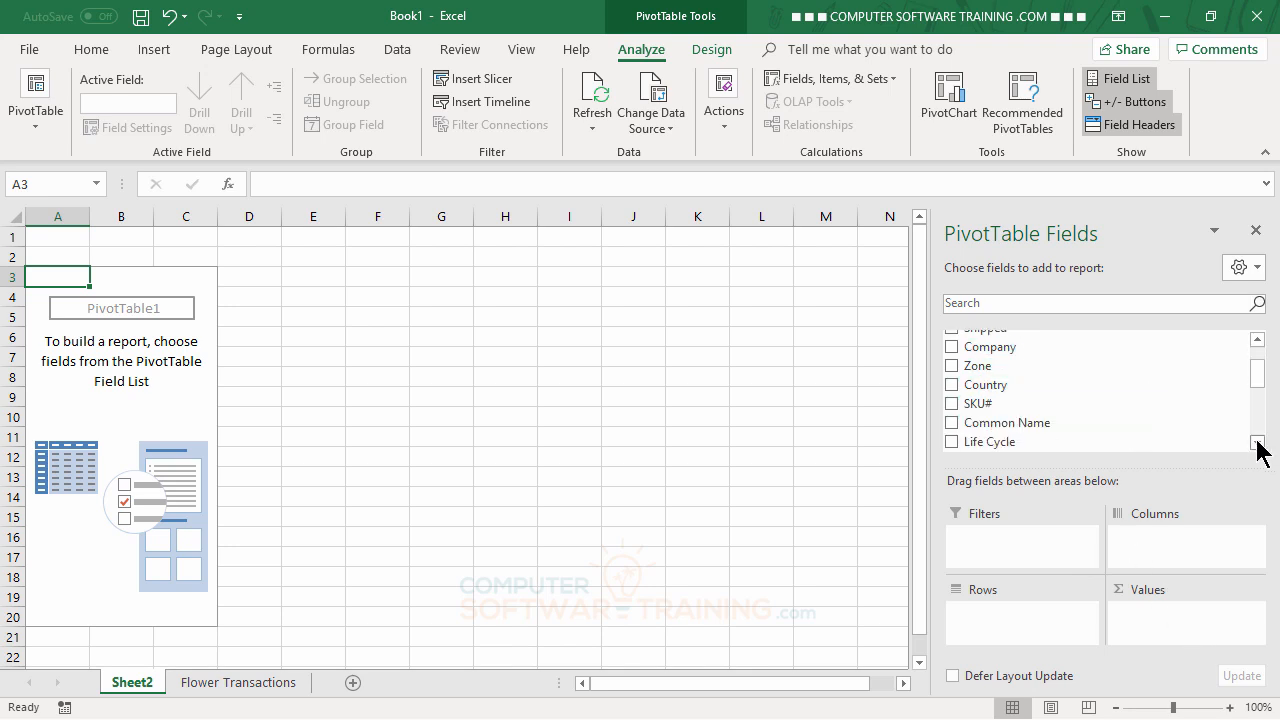
left_click(1257, 443)
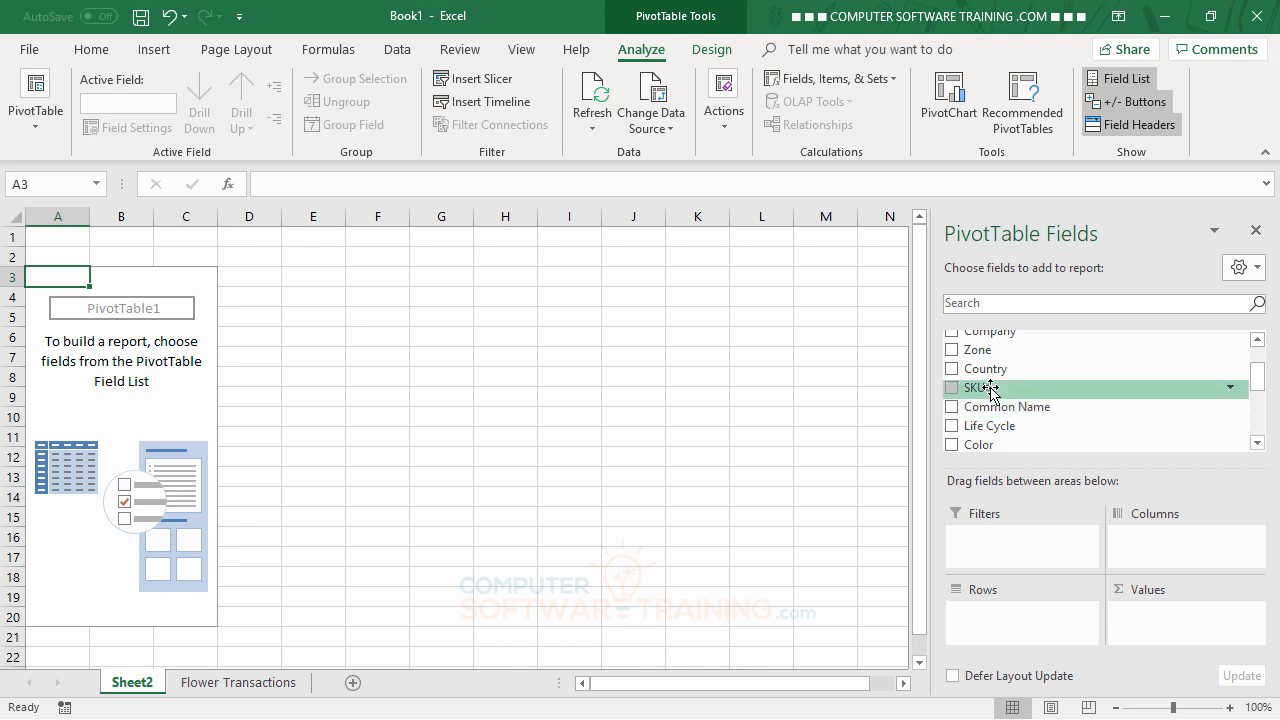
left_click_drag(990, 390, 1003, 606)
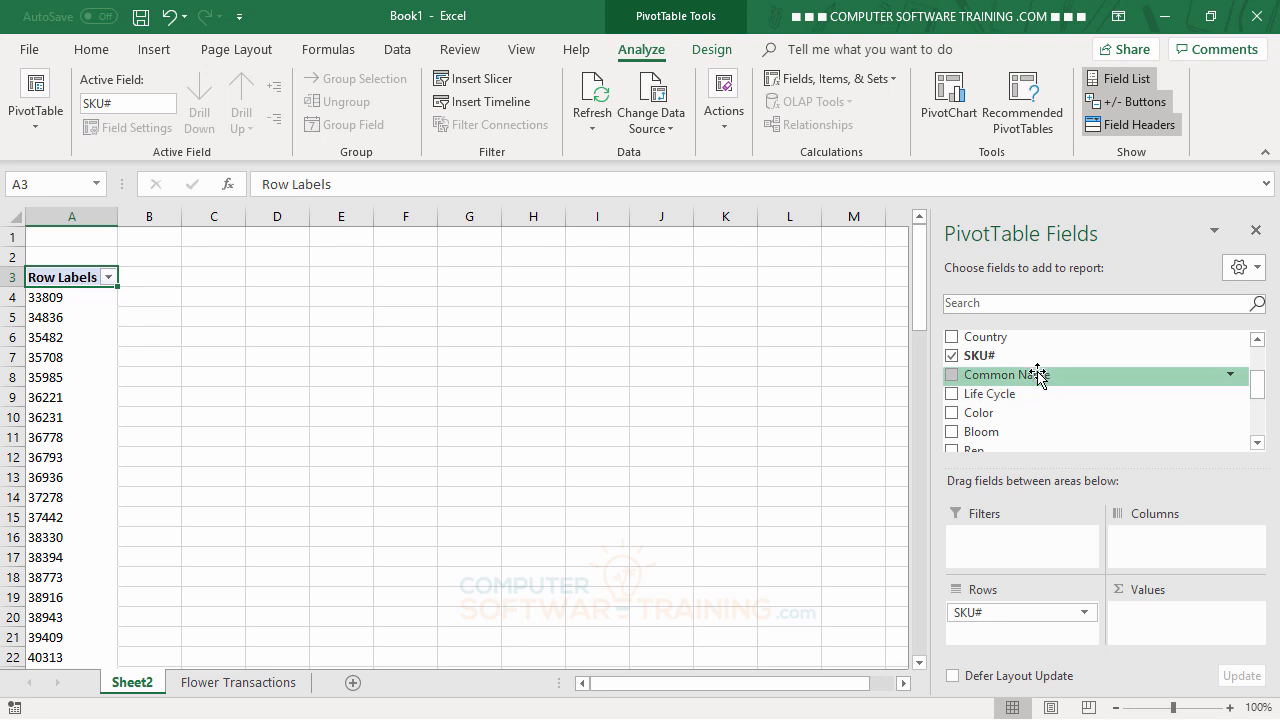
left_click_drag(1034, 383, 1030, 640)
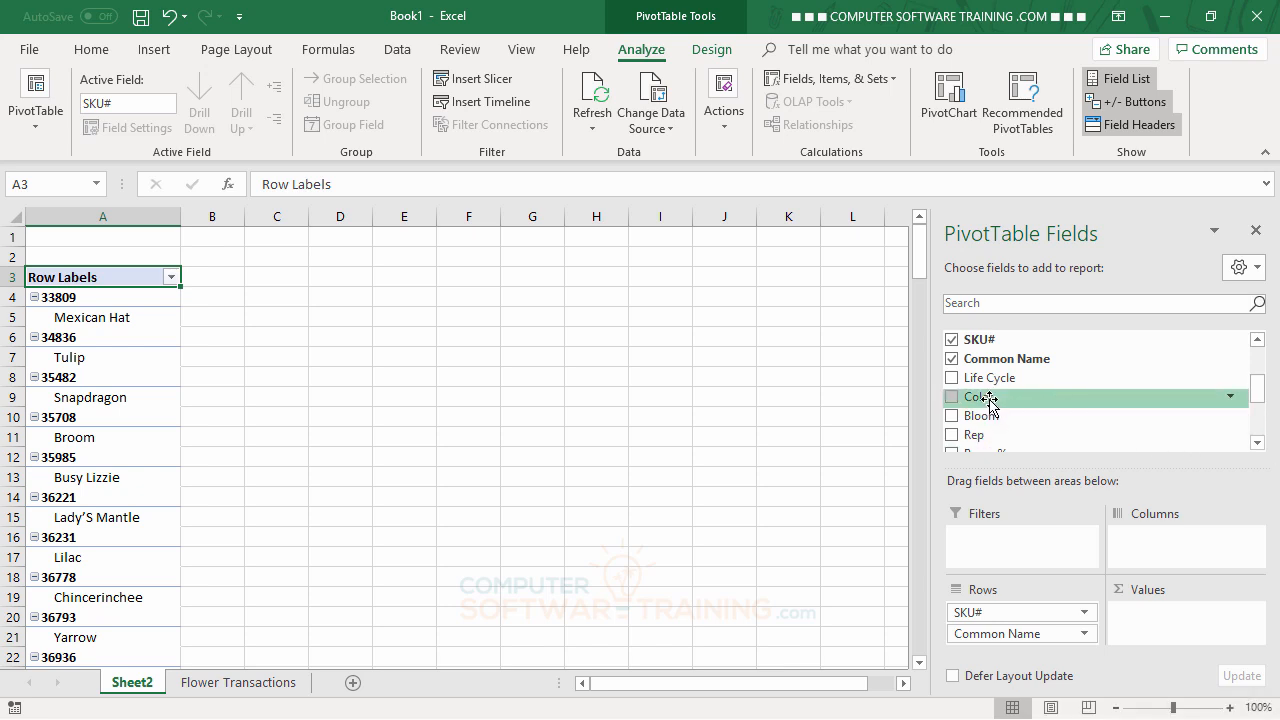
Add Color and Bloom to the Rows area below Common Name, enlarging the areas section to fit more fields
mouse_move(990, 402)
left_mouse_down()
mouse_move(1006, 449)
mouse_move(994, 650)
left_mouse_up()
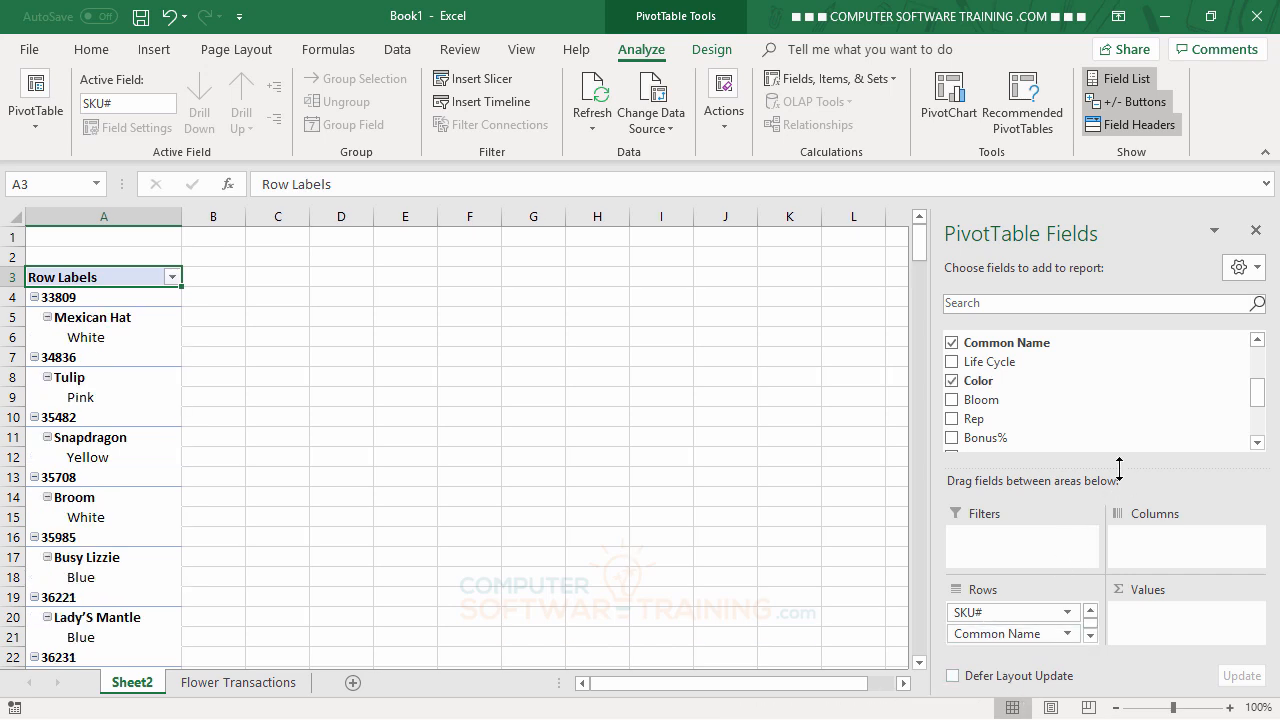
left_click_drag(1117, 460, 1117, 423)
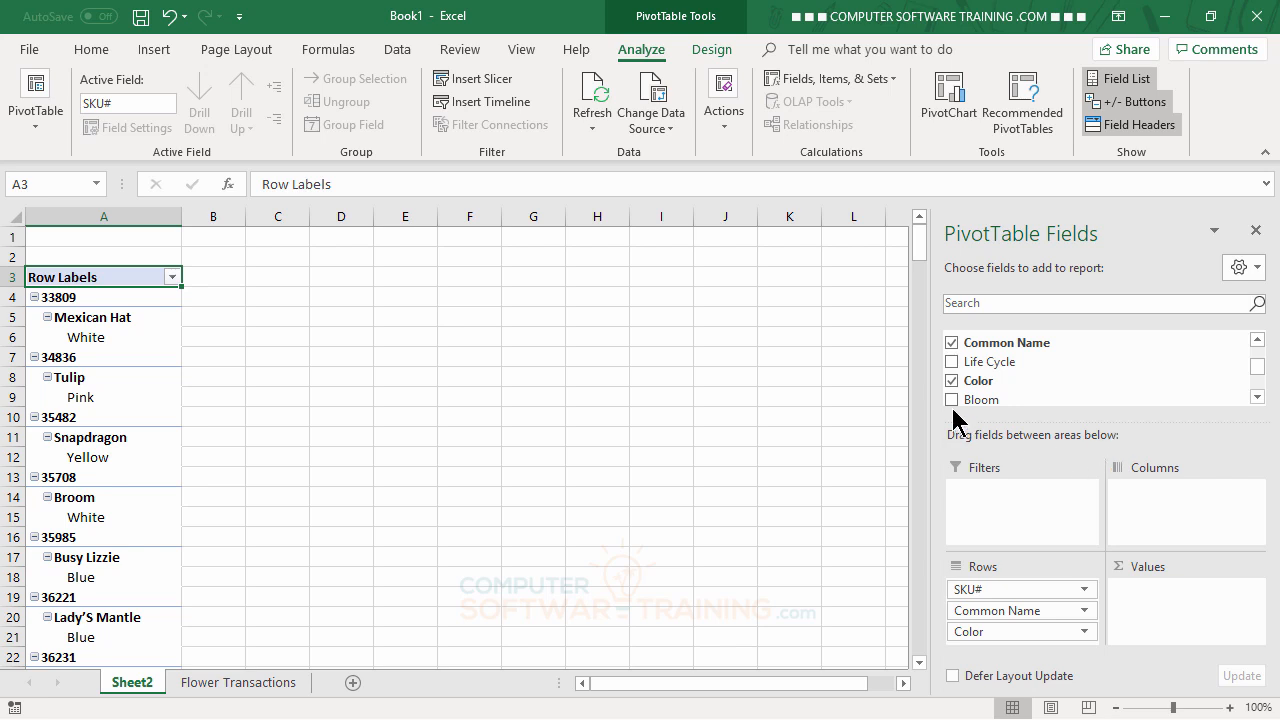
left_click_drag(968, 402, 1003, 648)
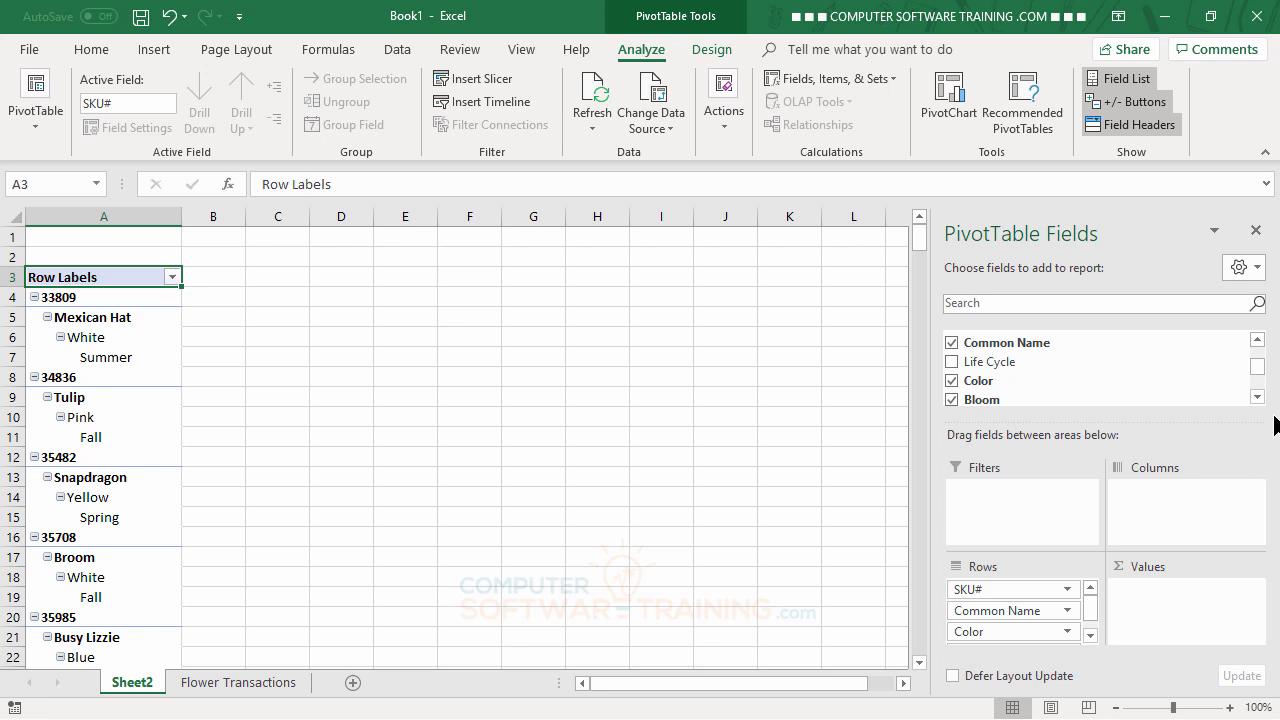
Add the Cost field to the Rows area below Bloom
left_click(1257, 397)
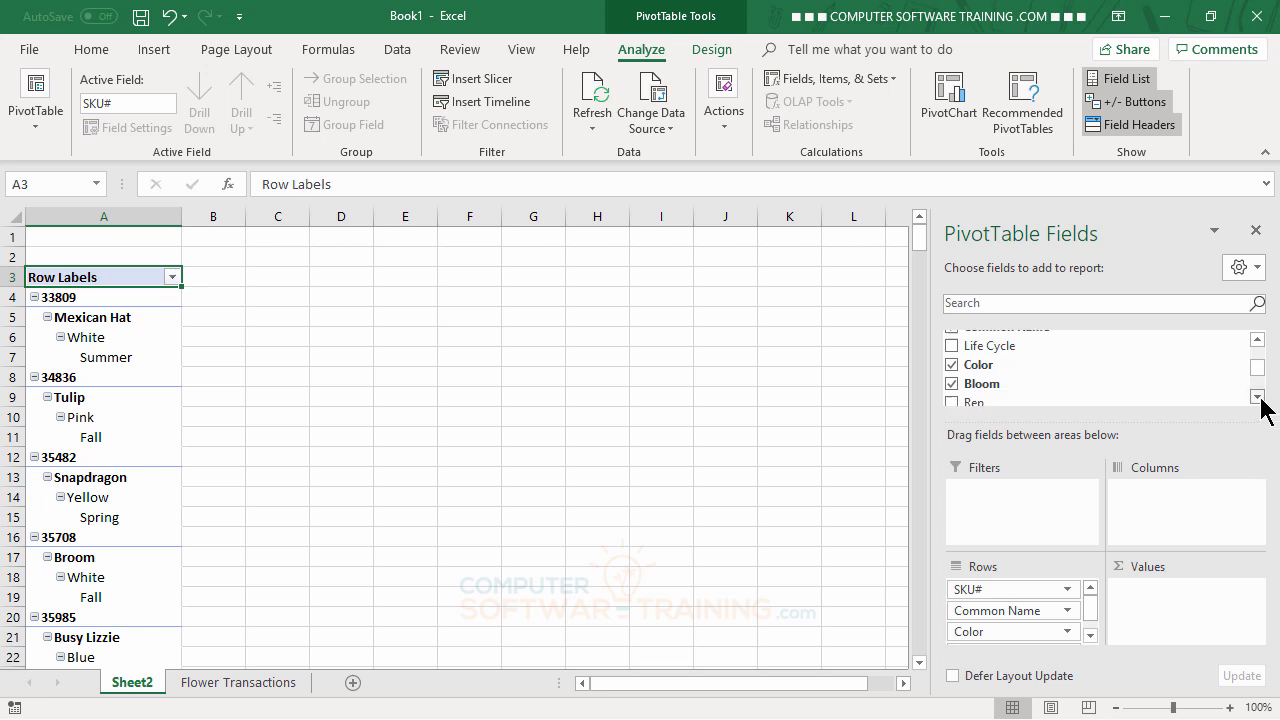
left_click(1257, 397)
left_click(1257, 397)
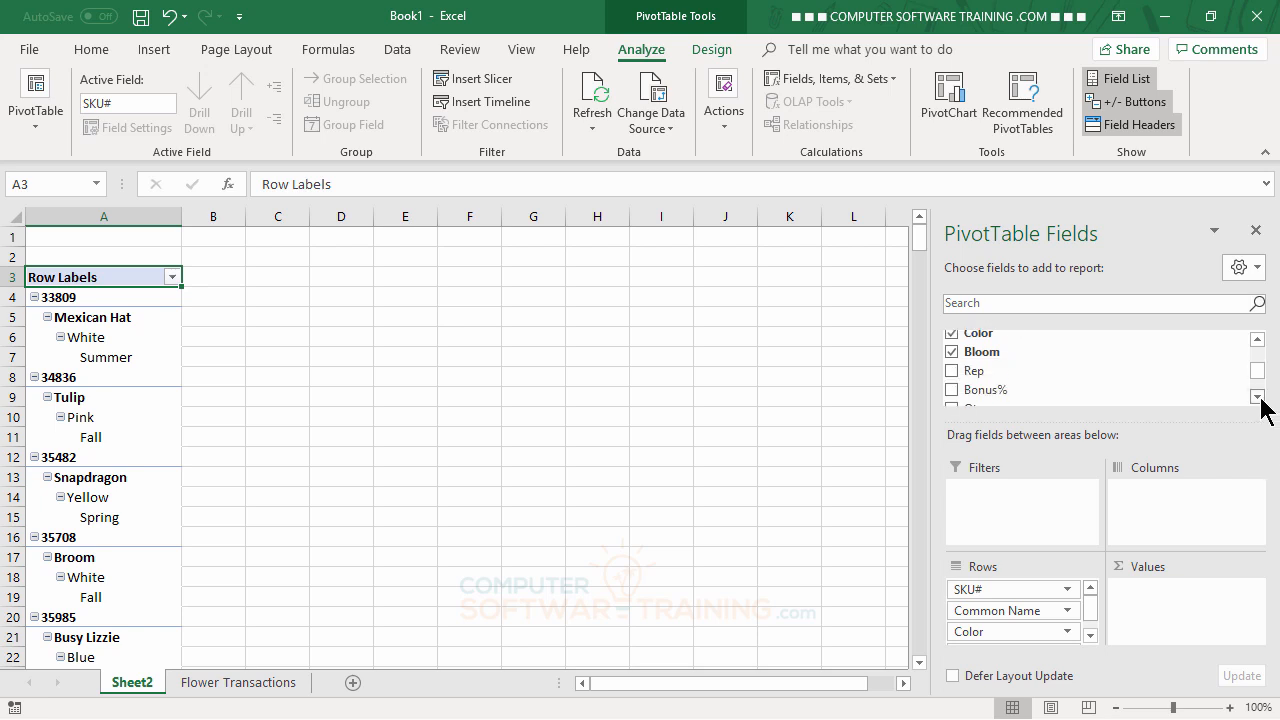
left_click(1257, 397)
left_click(1257, 397)
left_click(1257, 397)
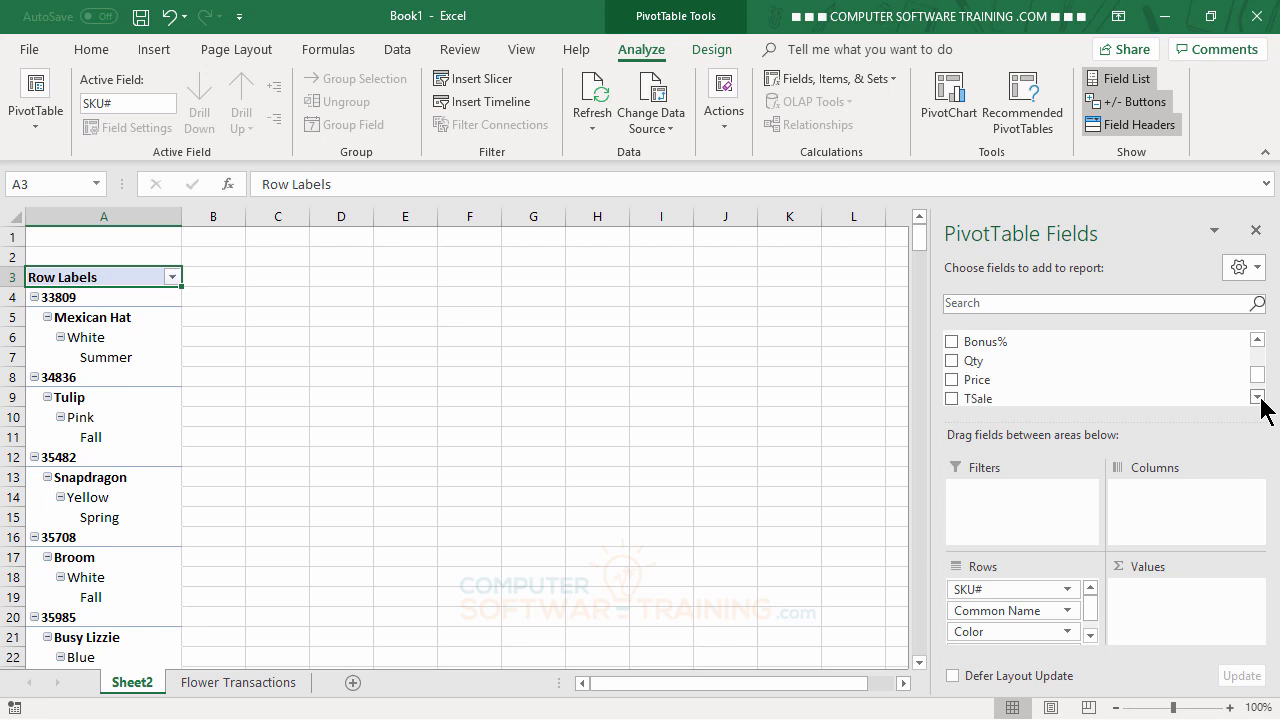
left_click(1257, 397)
left_click(1257, 397)
left_click(1257, 397)
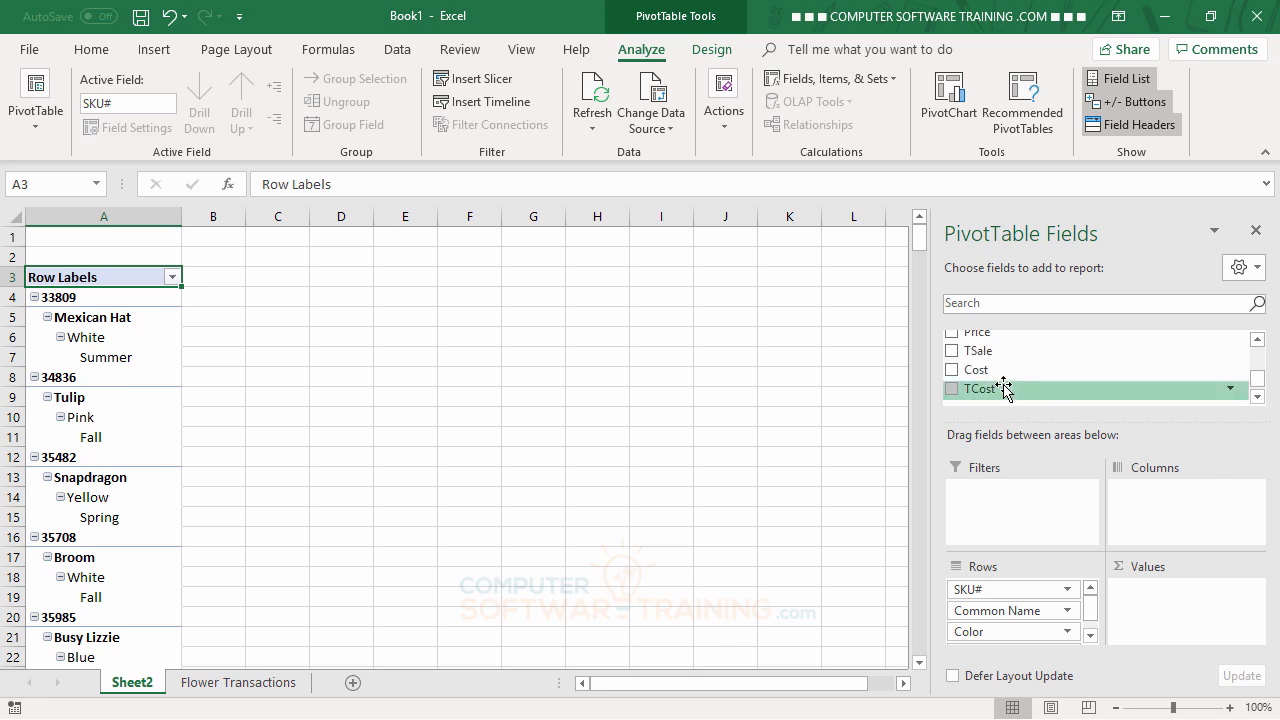
left_click_drag(978, 370, 1024, 647)
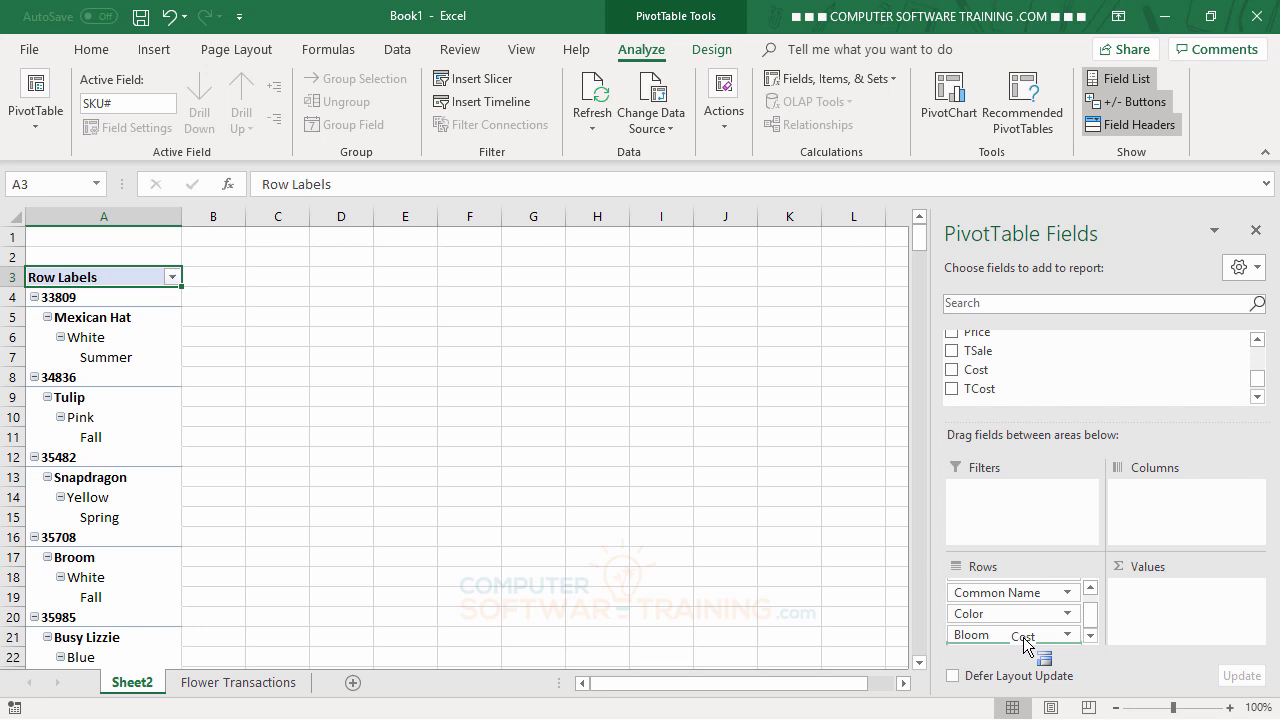
left_click_drag(1023, 646, 1020, 640)
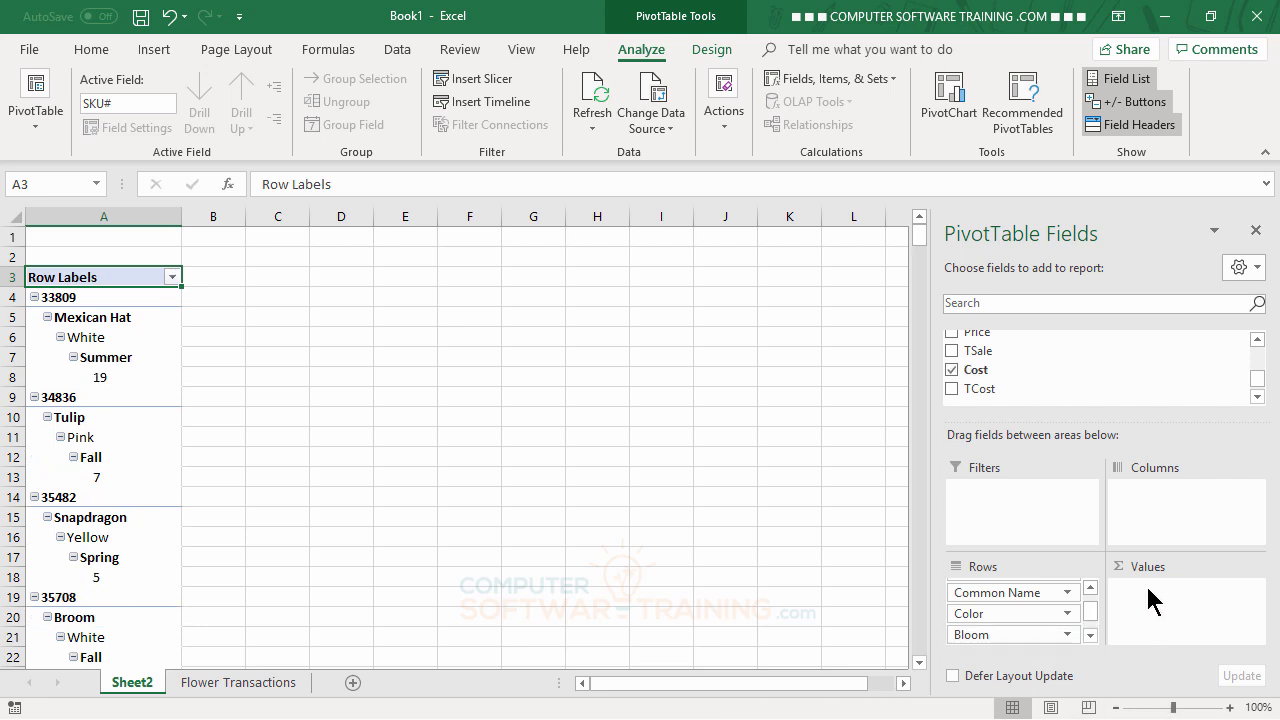
left_click(1089, 635)
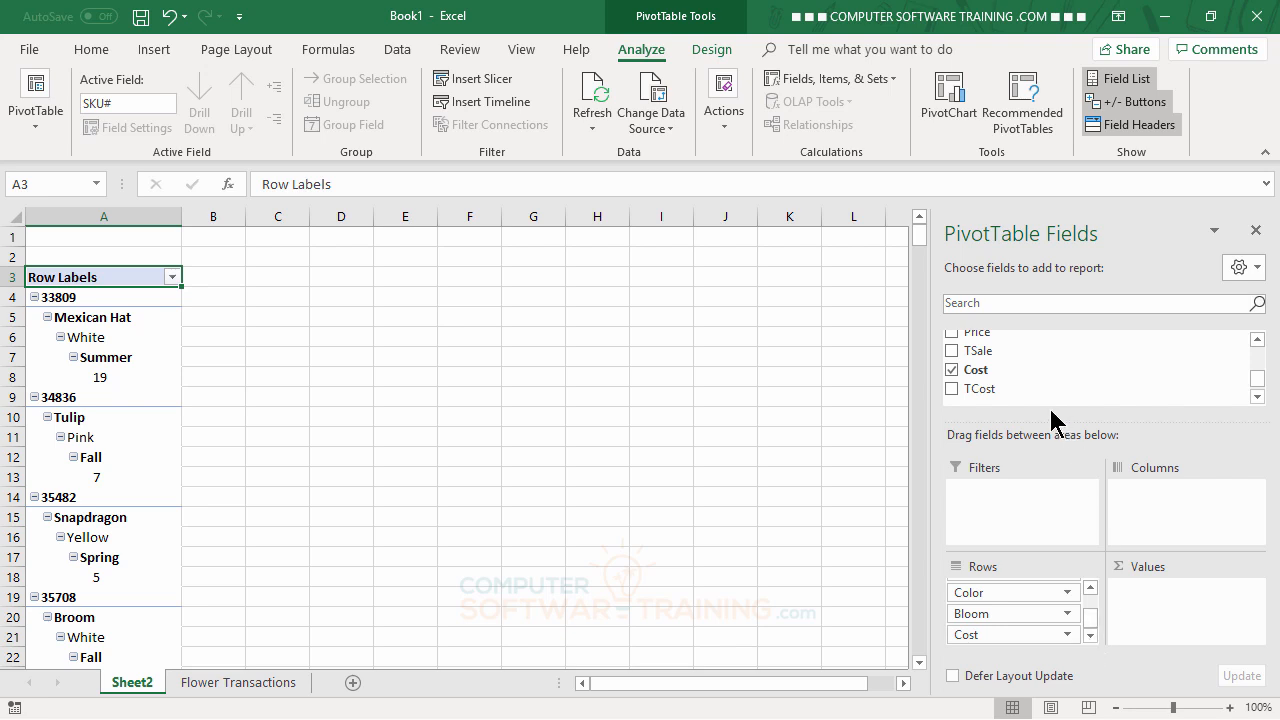
Add the Price field to the Rows area below Cost
left_click(1258, 340)
left_click(1258, 340)
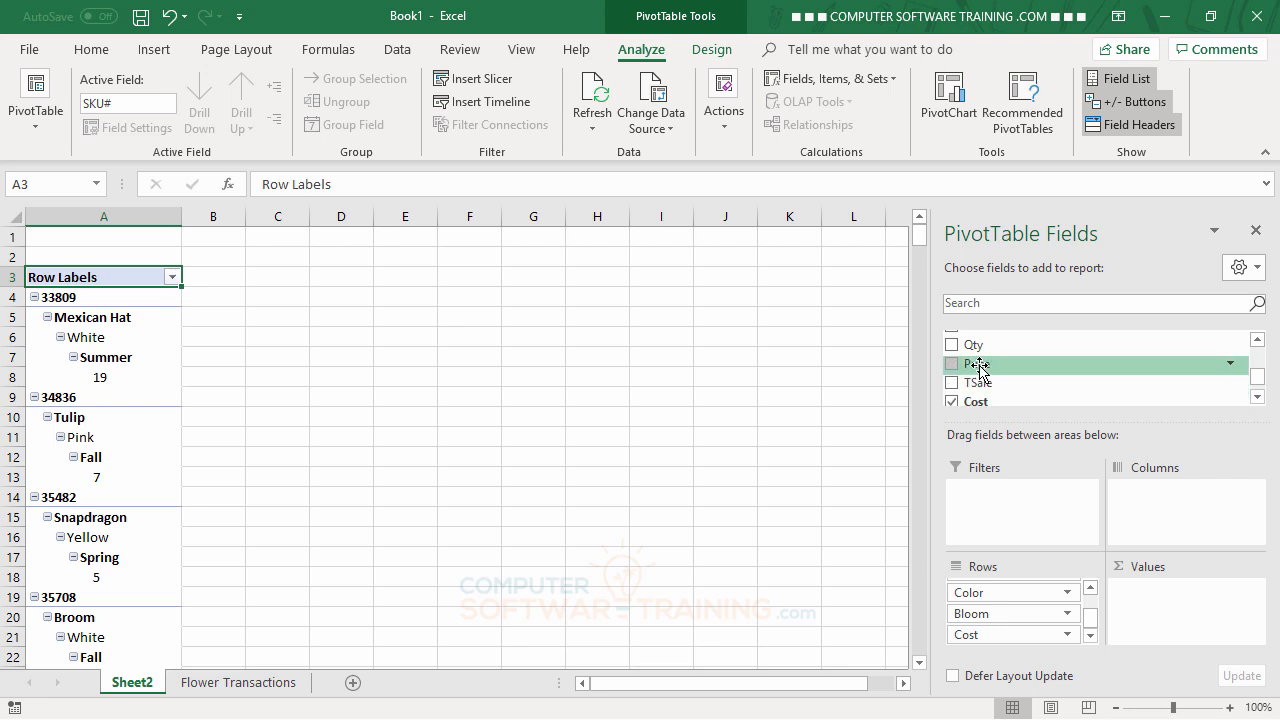
left_click_drag(978, 366, 1001, 641)
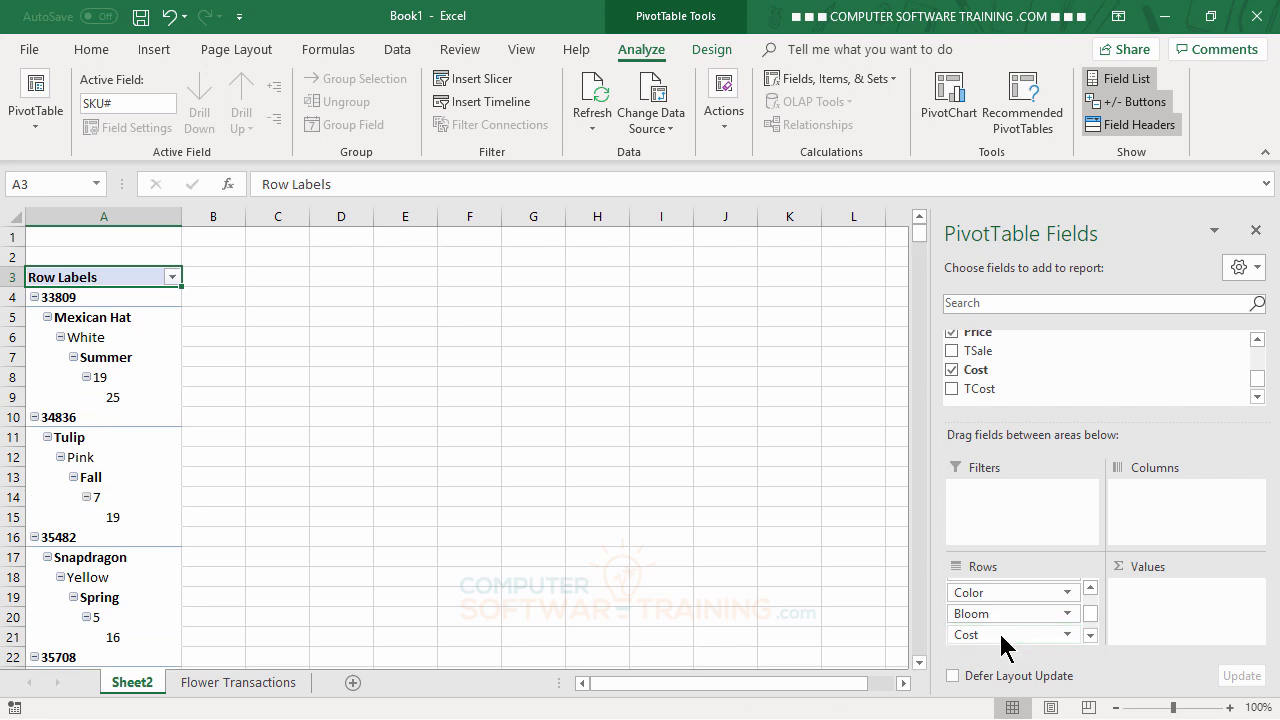
left_click(1090, 634)
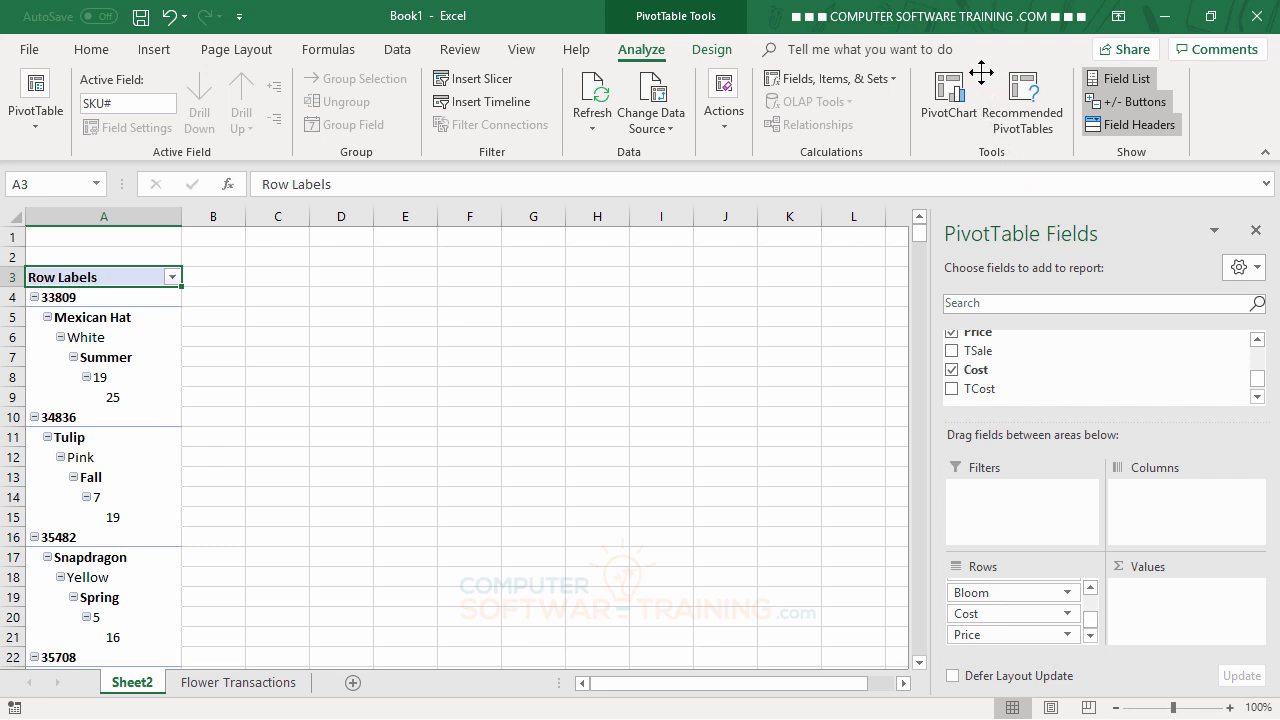
Undock the PivotTable field list, and enlarge it and its areas section until all row fields fit
left_click_drag(981, 71, 1022, 30)
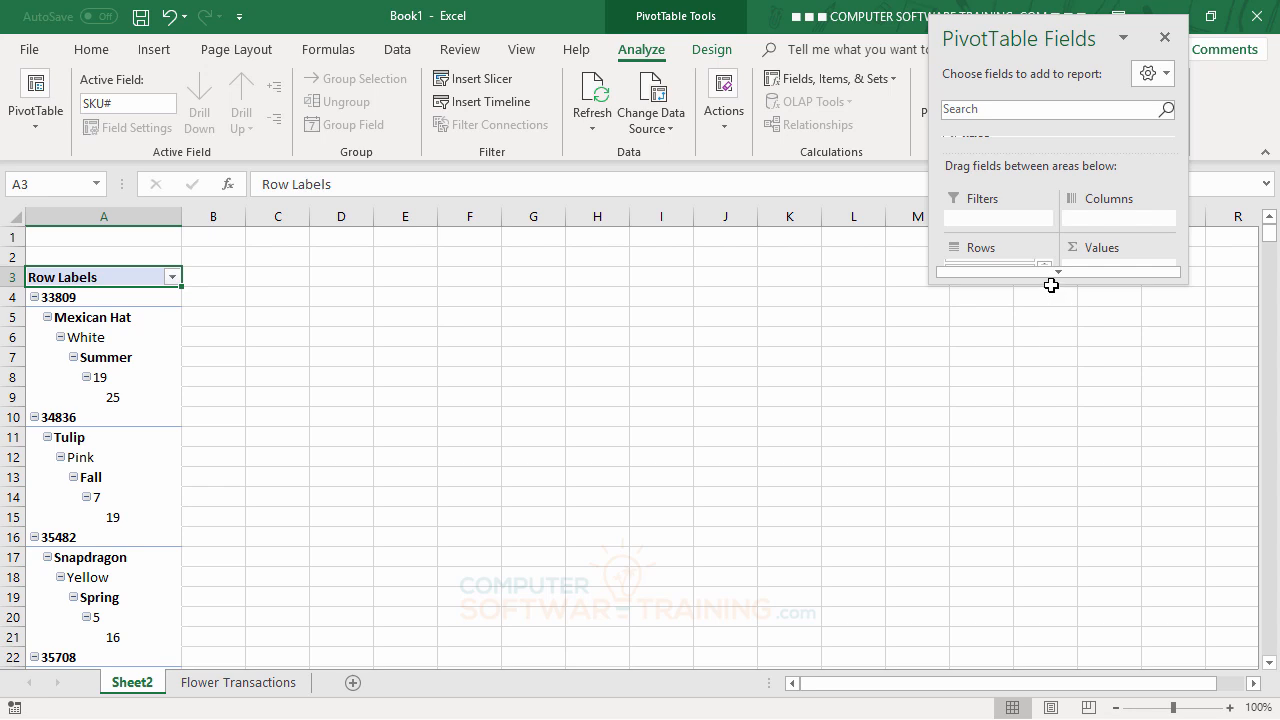
left_click_drag(1060, 280, 1085, 656)
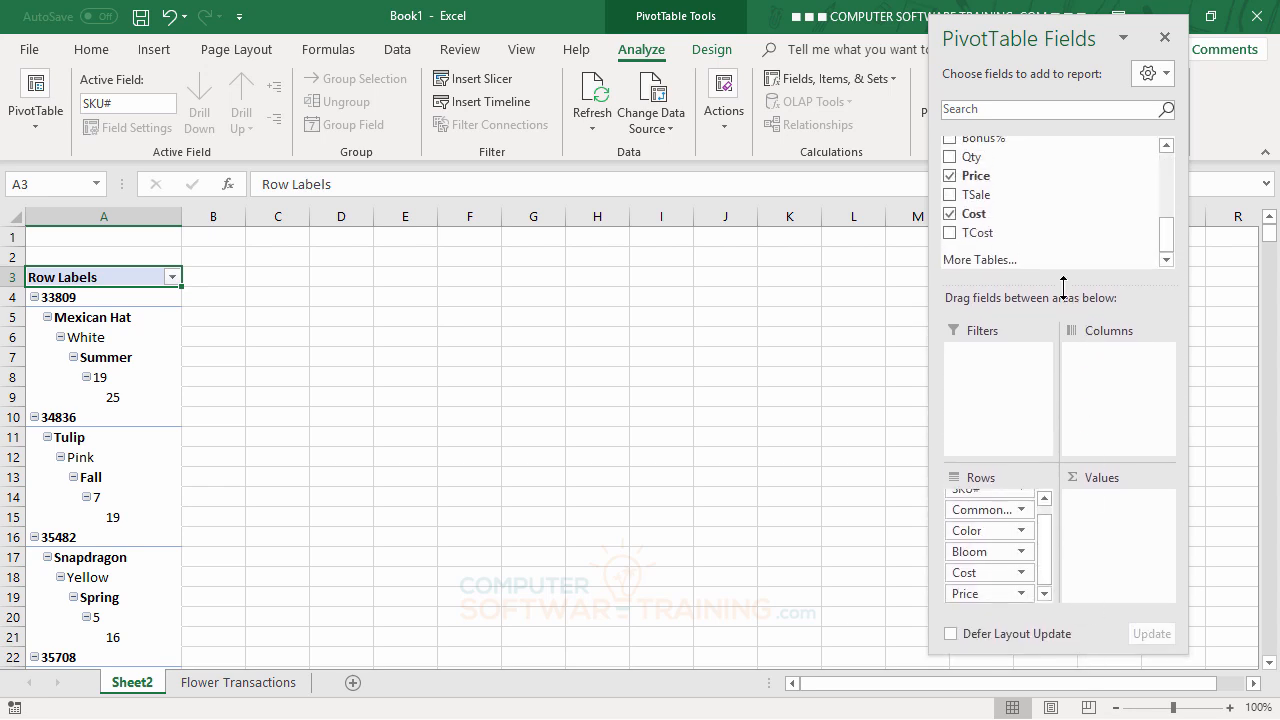
left_click_drag(1063, 287, 1063, 206)
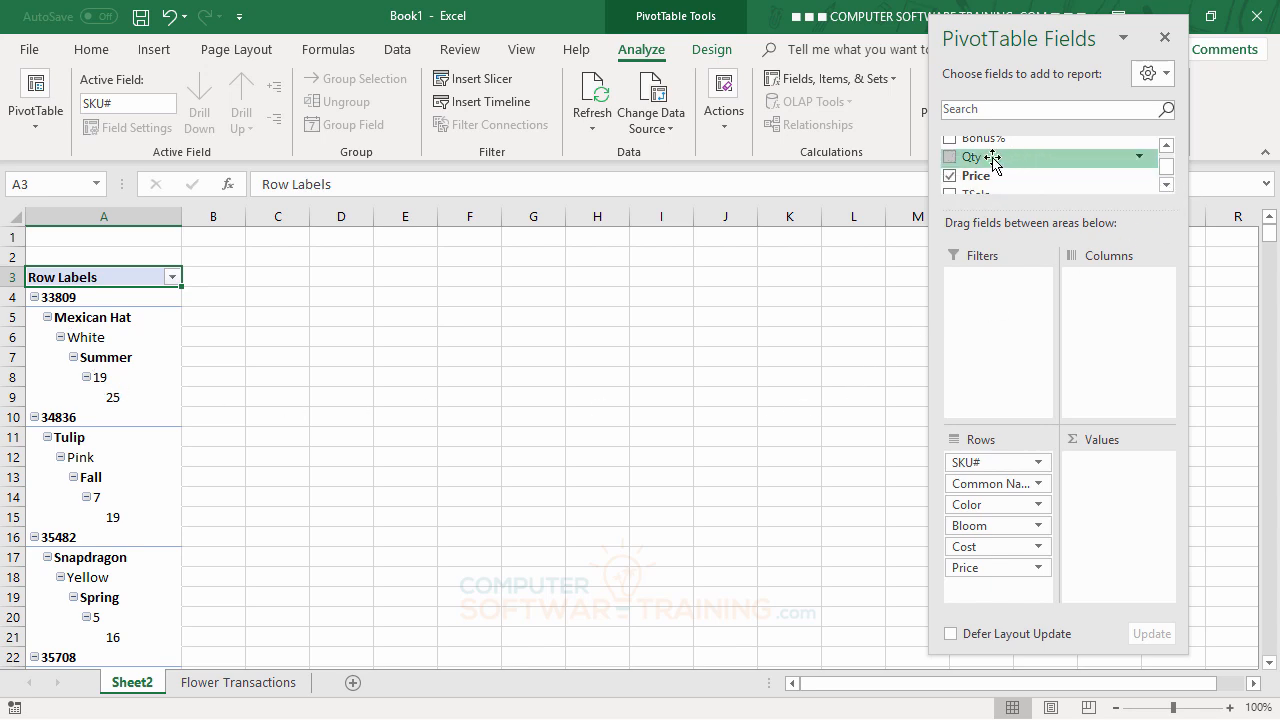
Add Qty and TSale to the Rows area below Price
left_click_drag(997, 158, 1012, 572)
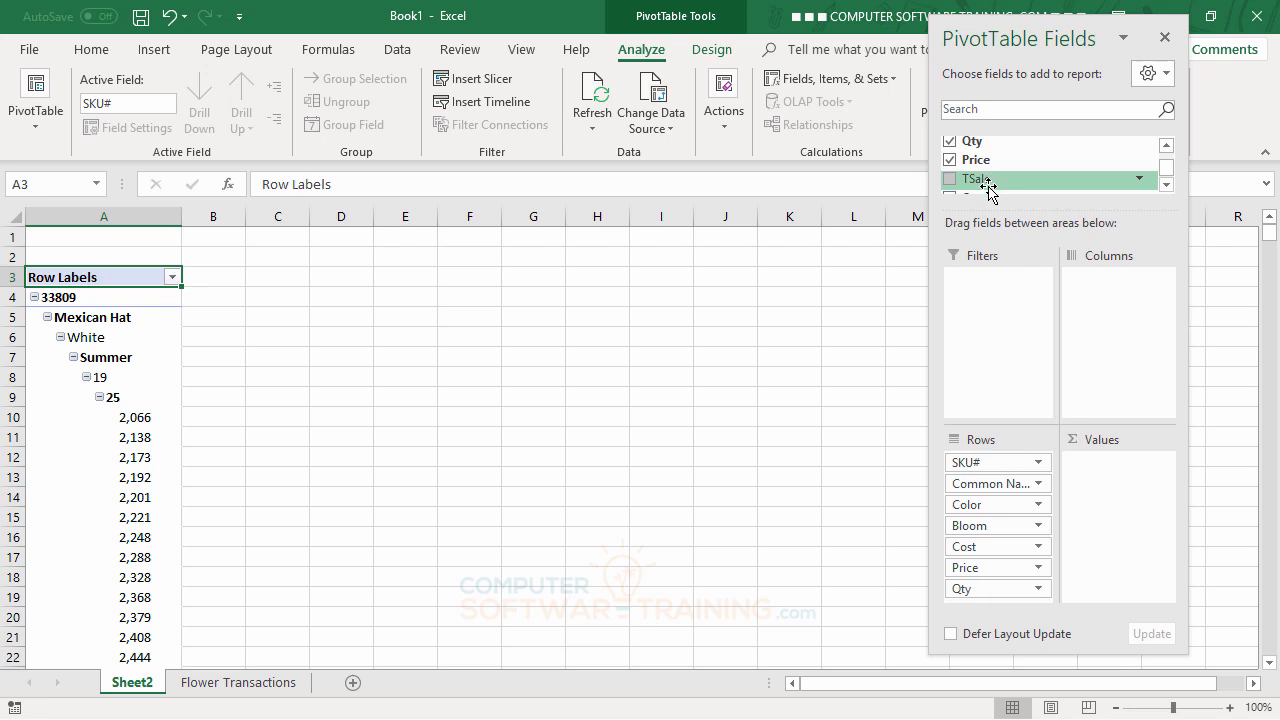
left_click_drag(987, 186, 1018, 603)
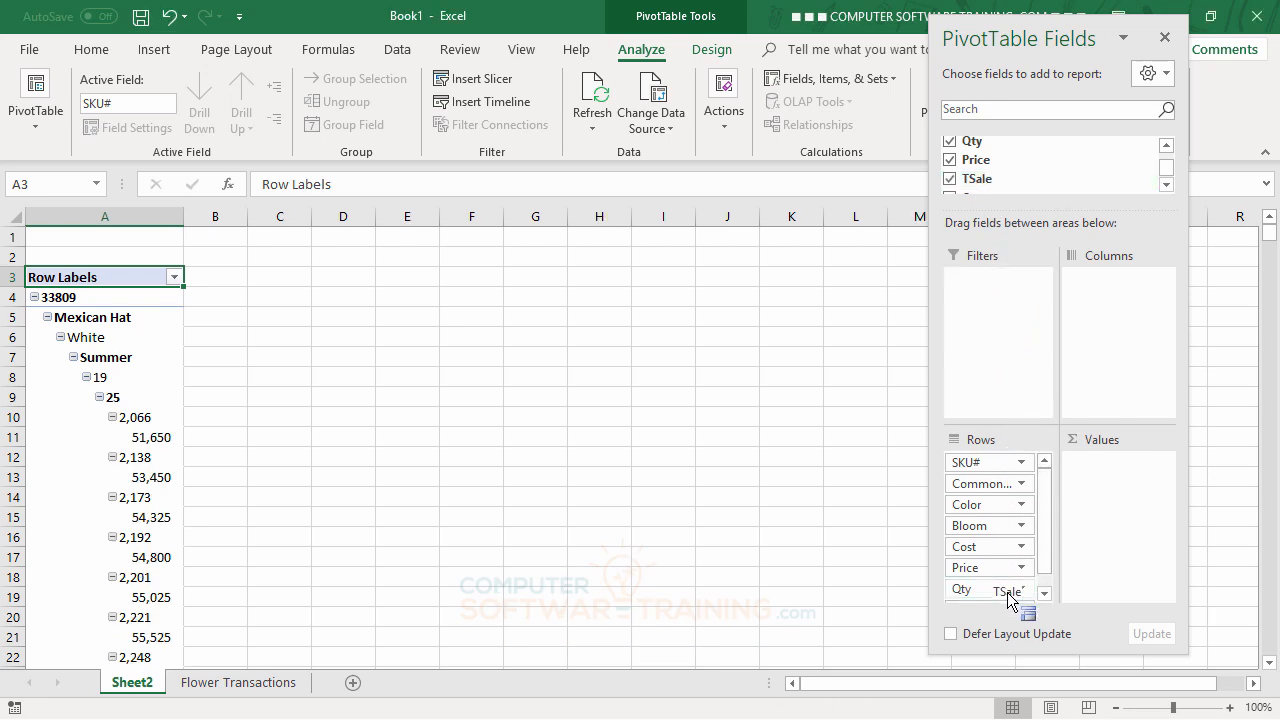
left_click(1044, 593)
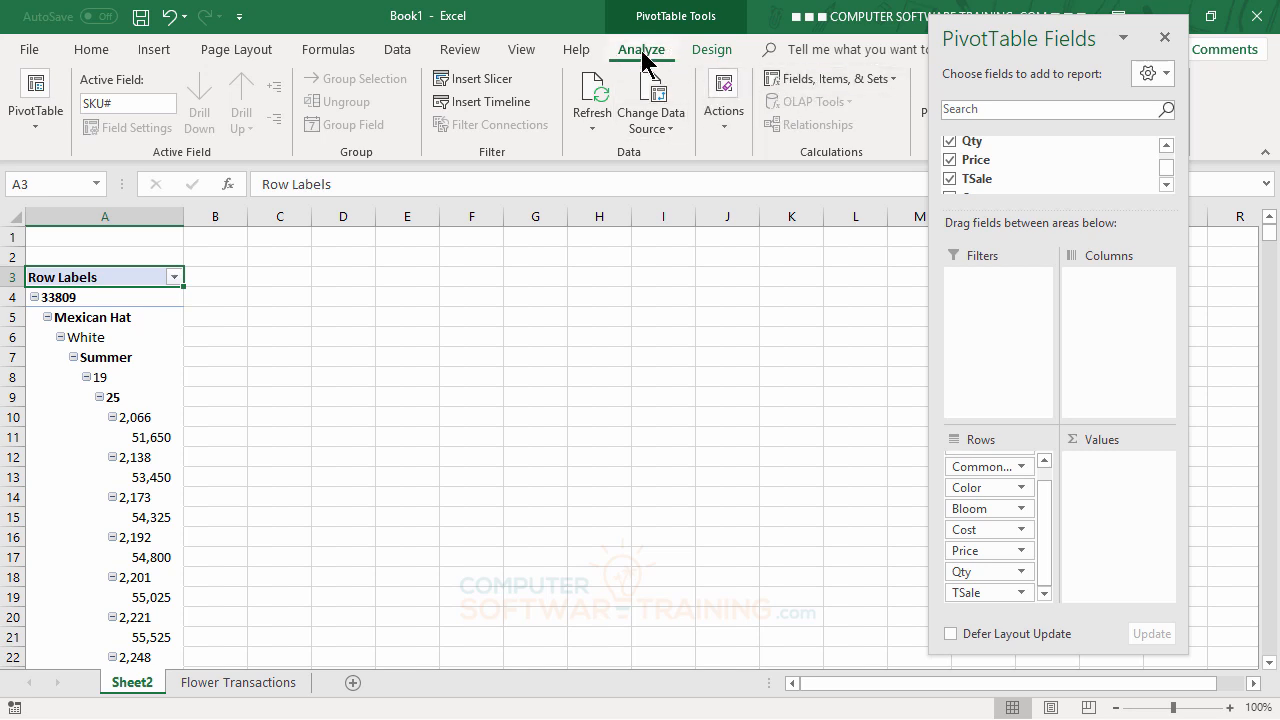
Insert a calculated field named PR with the formula =TSale- TCost
left_click(827, 88)
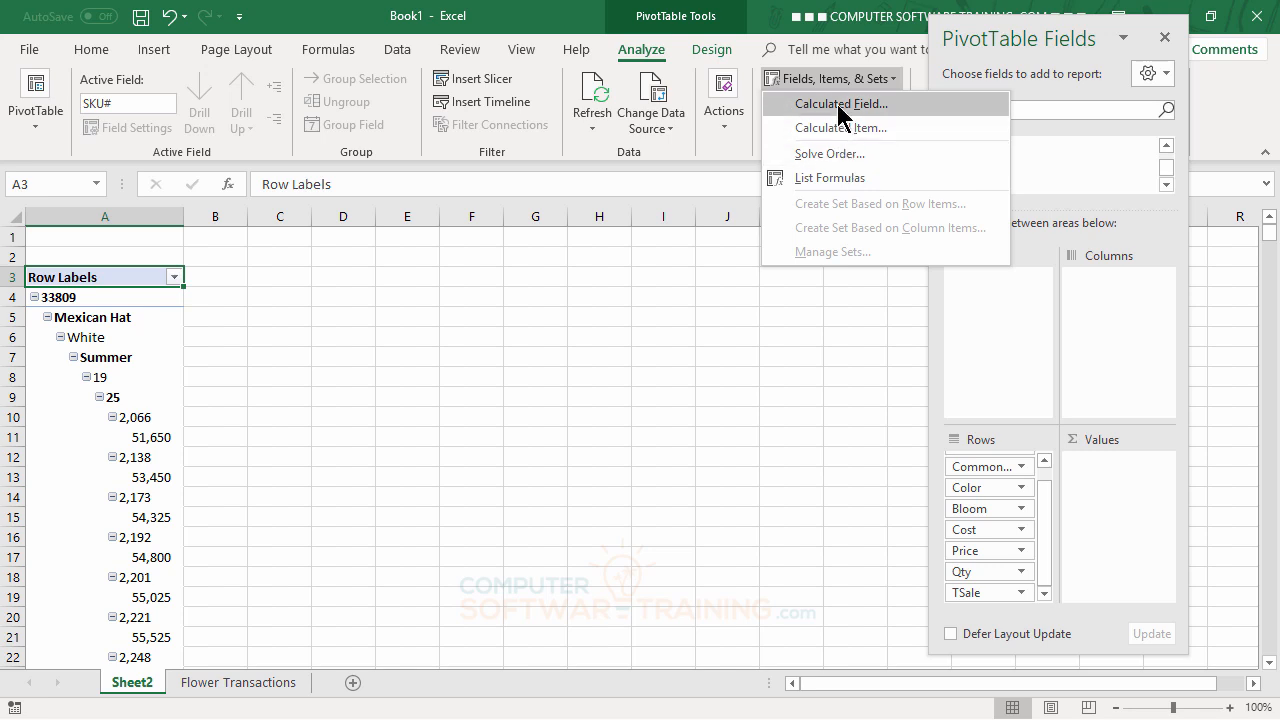
left_click(837, 104)
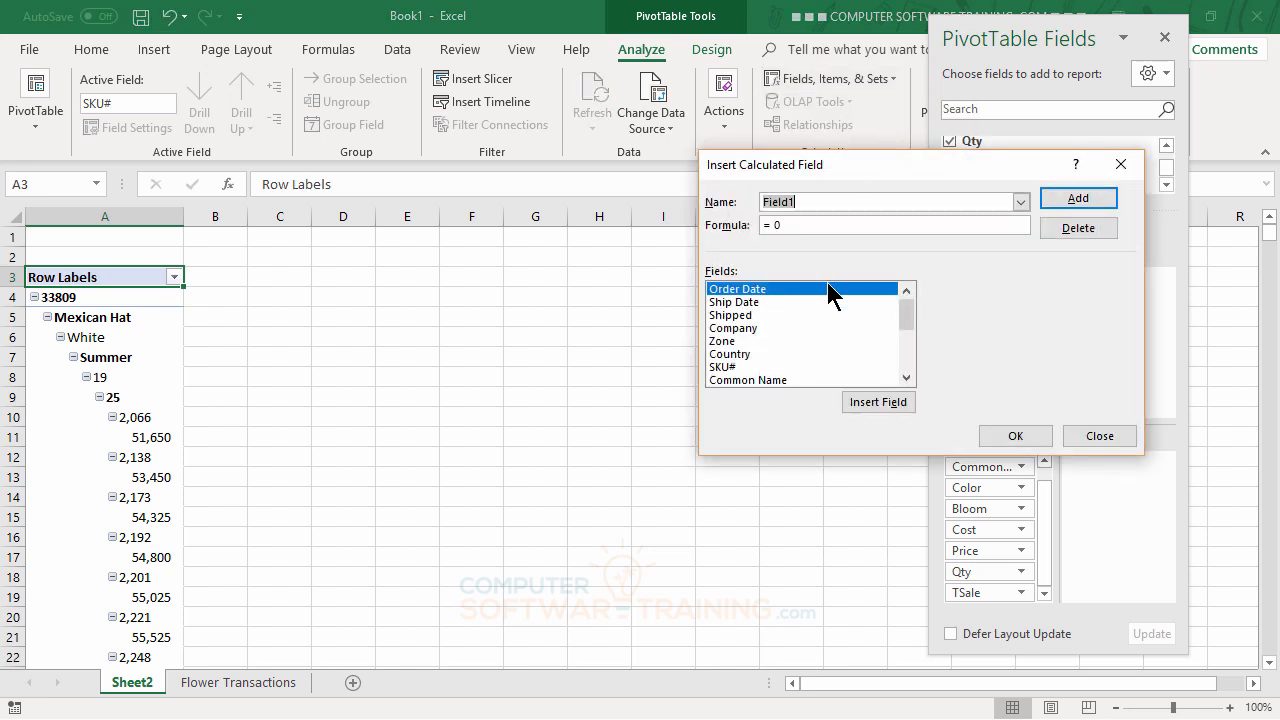
type("PR")
left_click_drag(803, 224, 754, 224)
left_click_drag(906, 326, 910, 390)
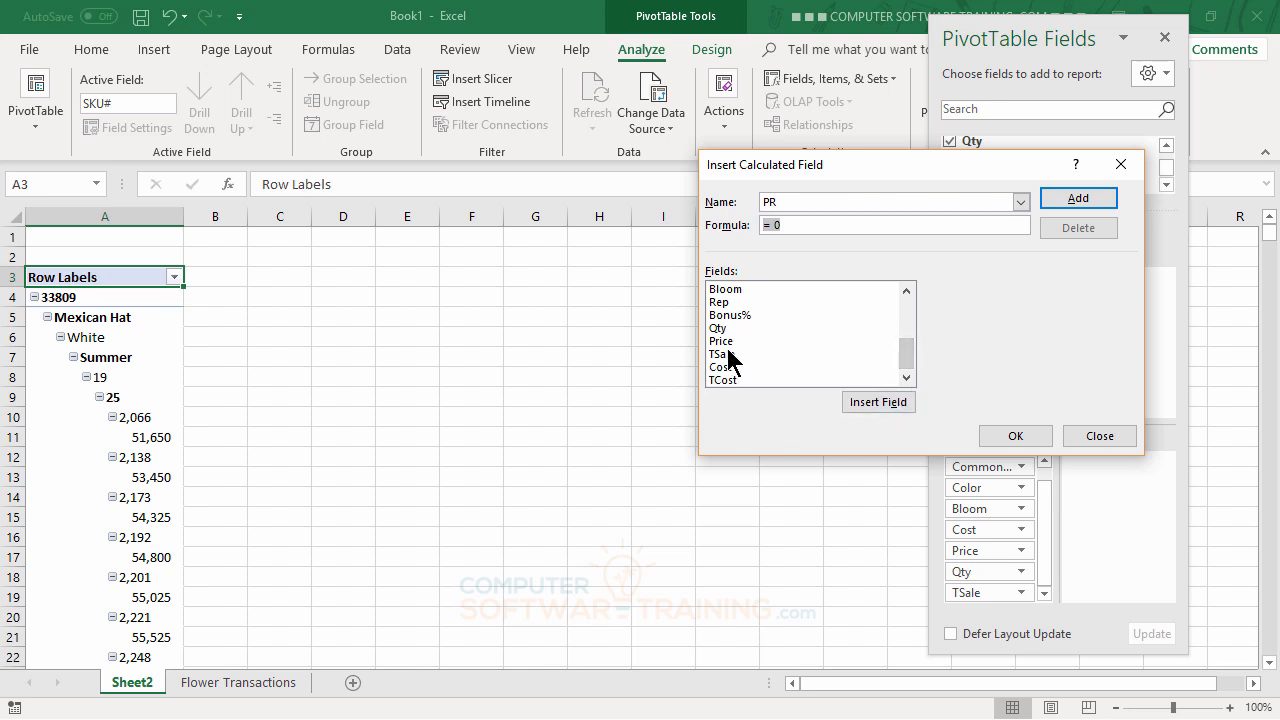
double_click(728, 354)
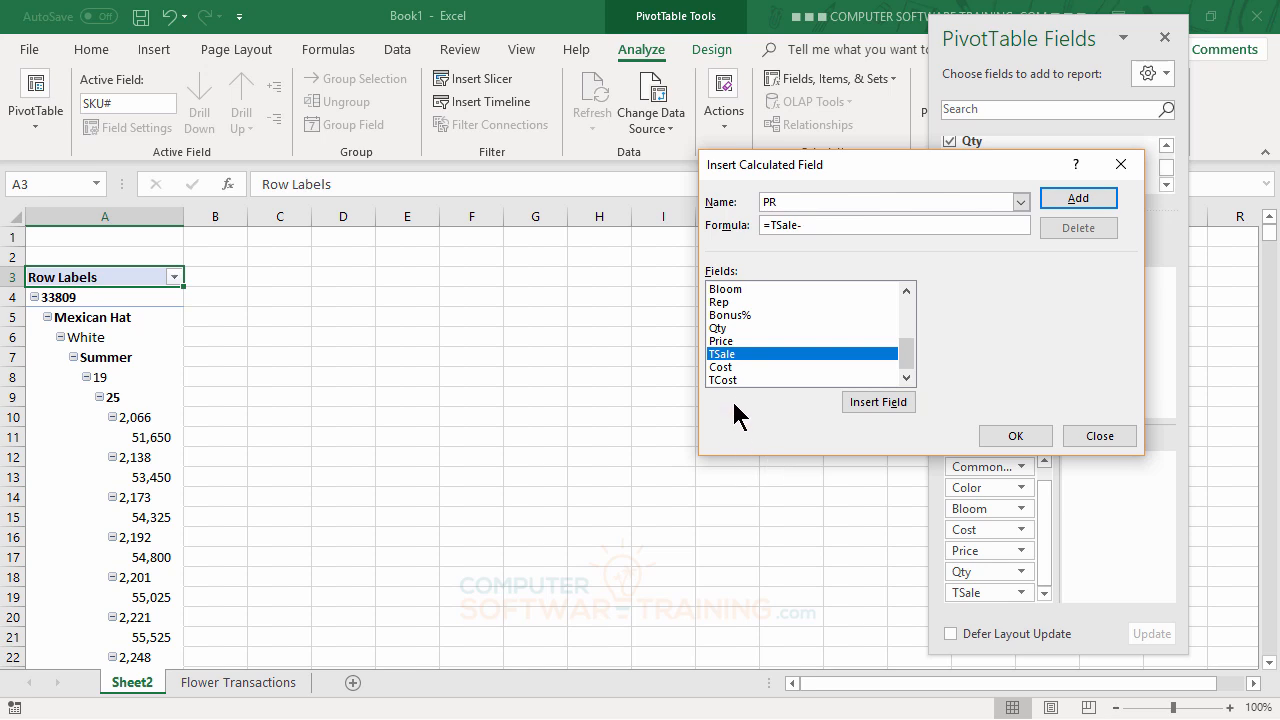
double_click(728, 380)
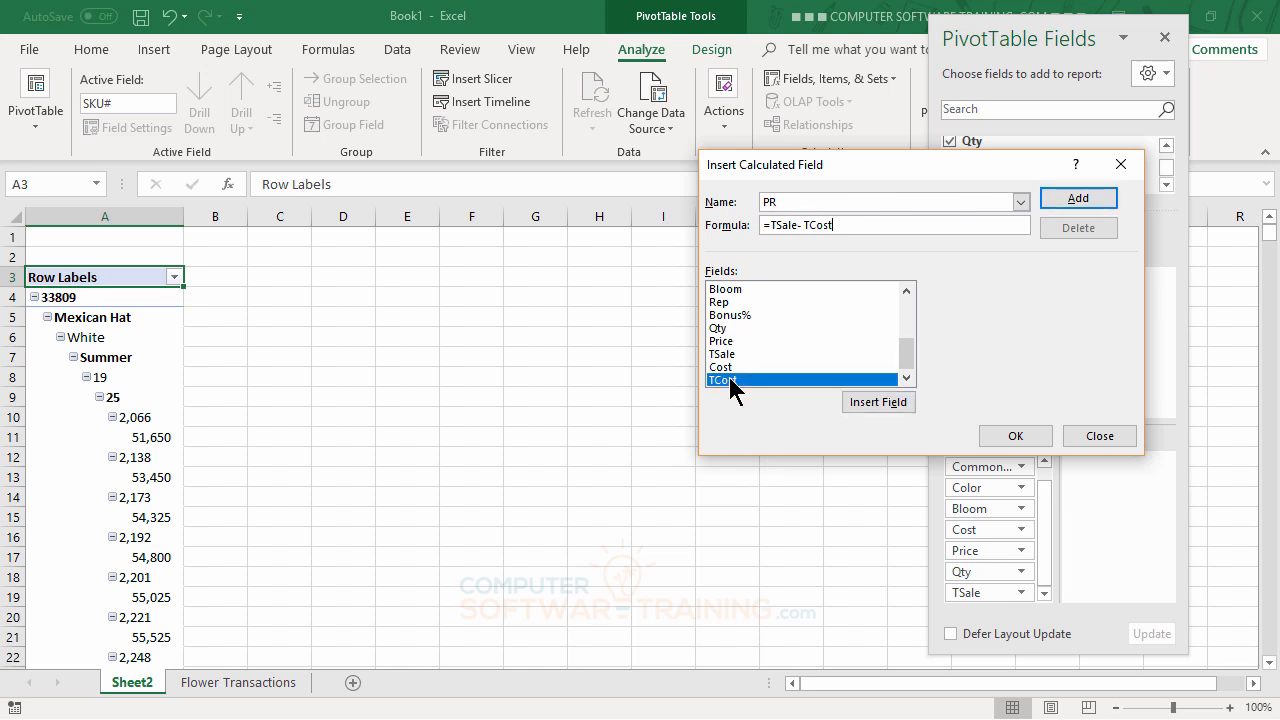
left_click(1015, 435)
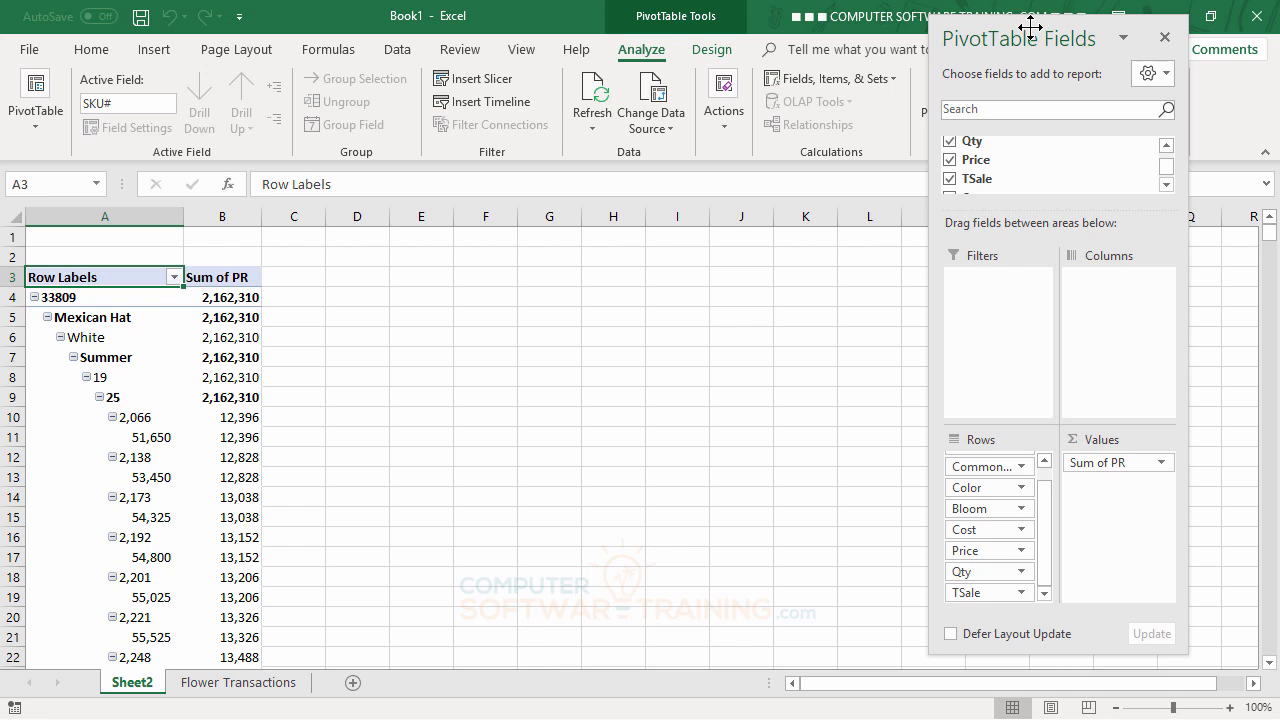
Dock the PivotTable field list back beside the worksheet and make it narrower
left_click_drag(1030, 28, 1265, 135)
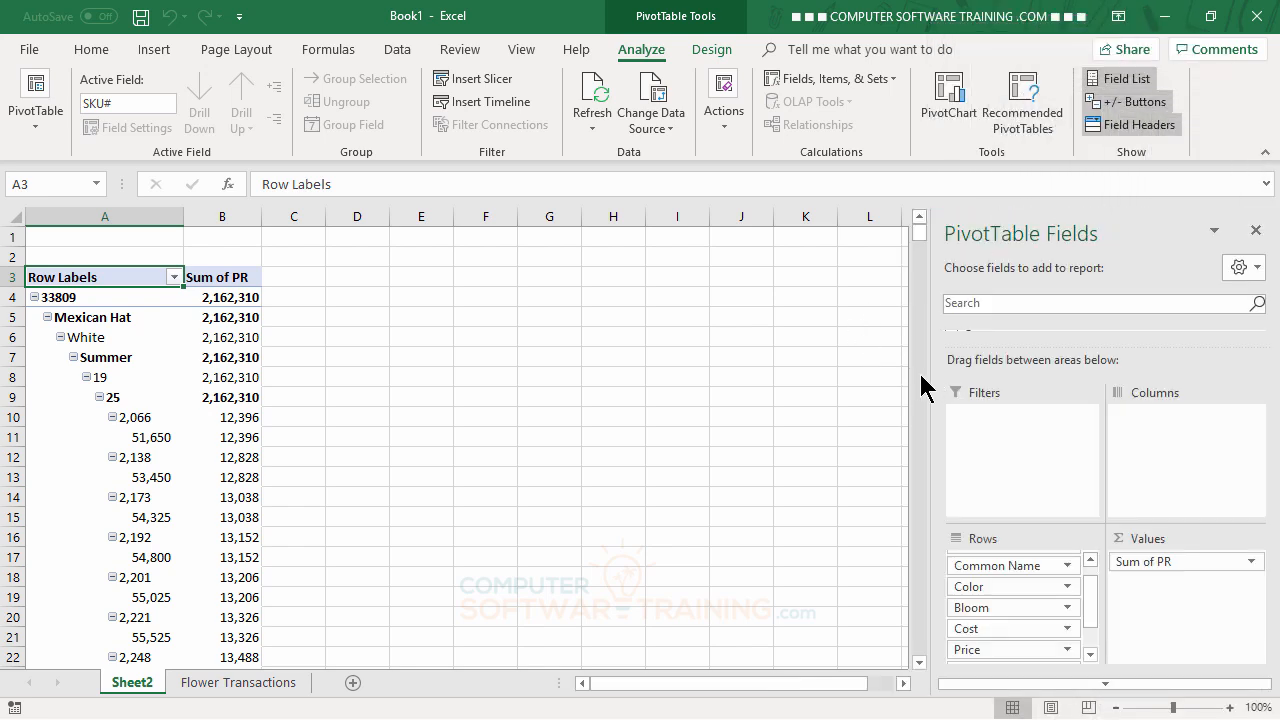
left_click_drag(931, 374, 1002, 382)
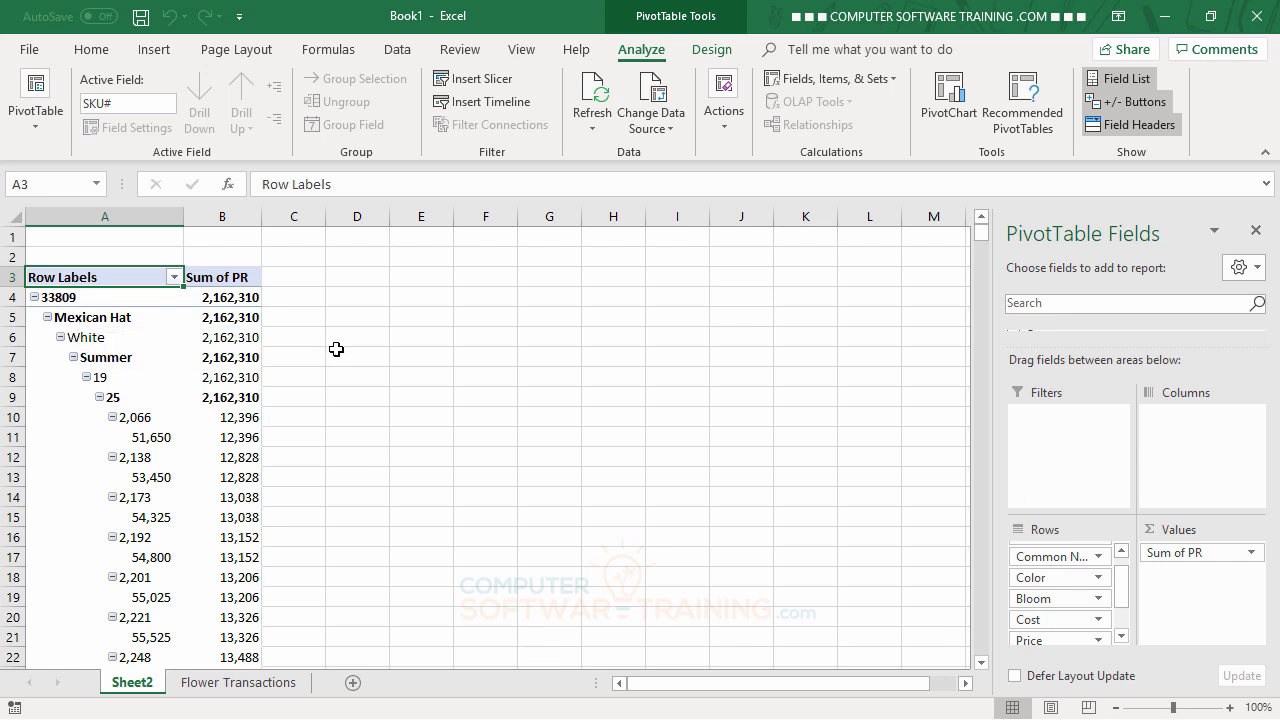
Switch the PivotTable's report layout to tabular form
scroll(479, 378, "down", 4)
scroll(479, 378, "down", 20)
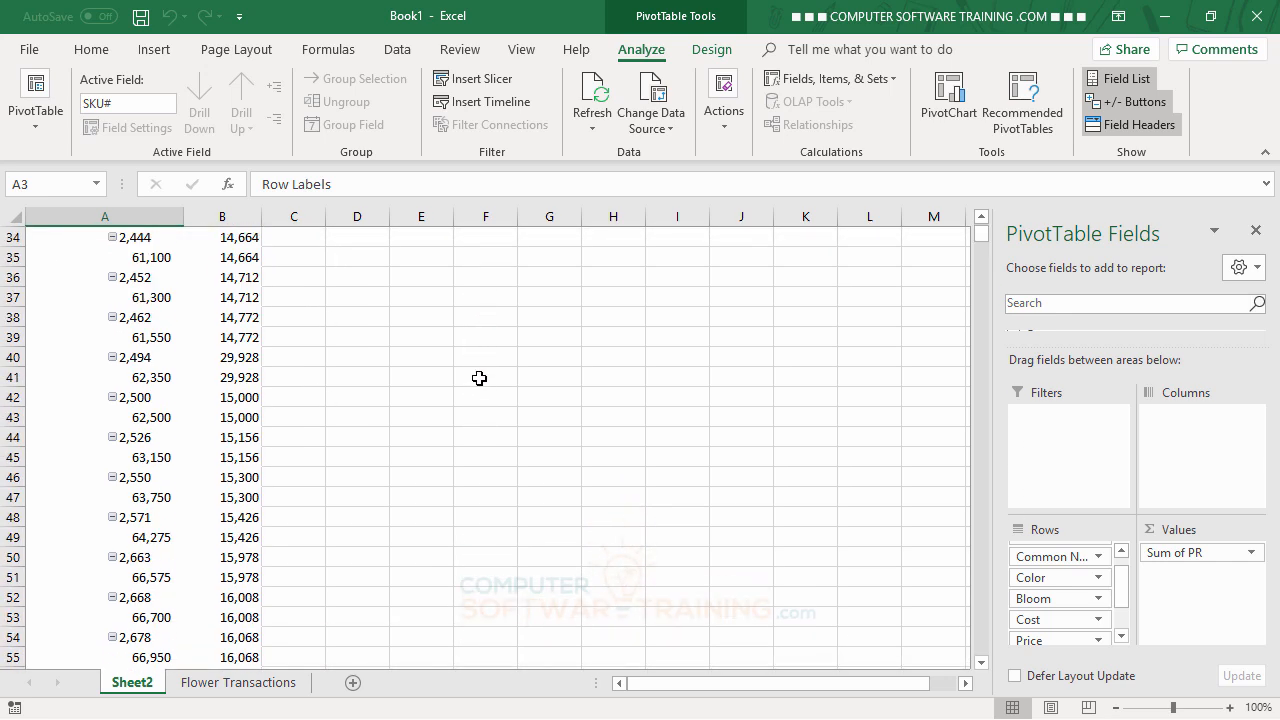
scroll(478, 375, "down", 16)
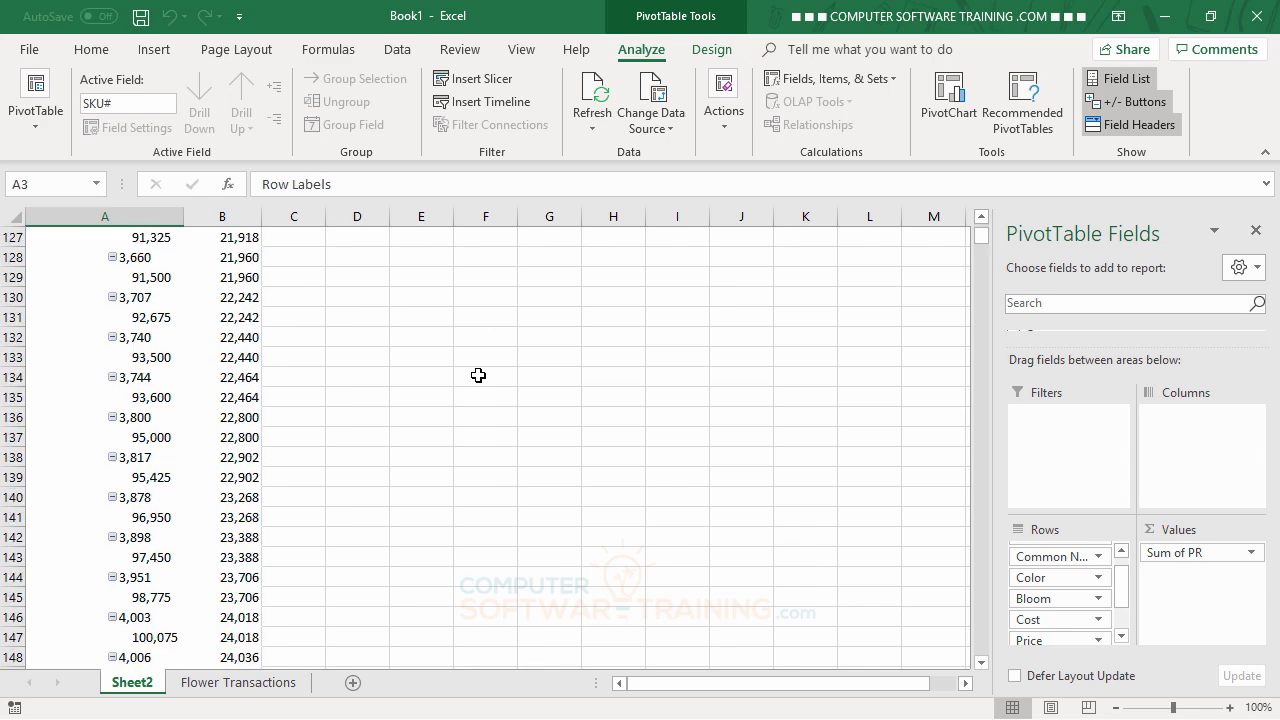
scroll(479, 367, "up", 11)
scroll(479, 367, "up", 20)
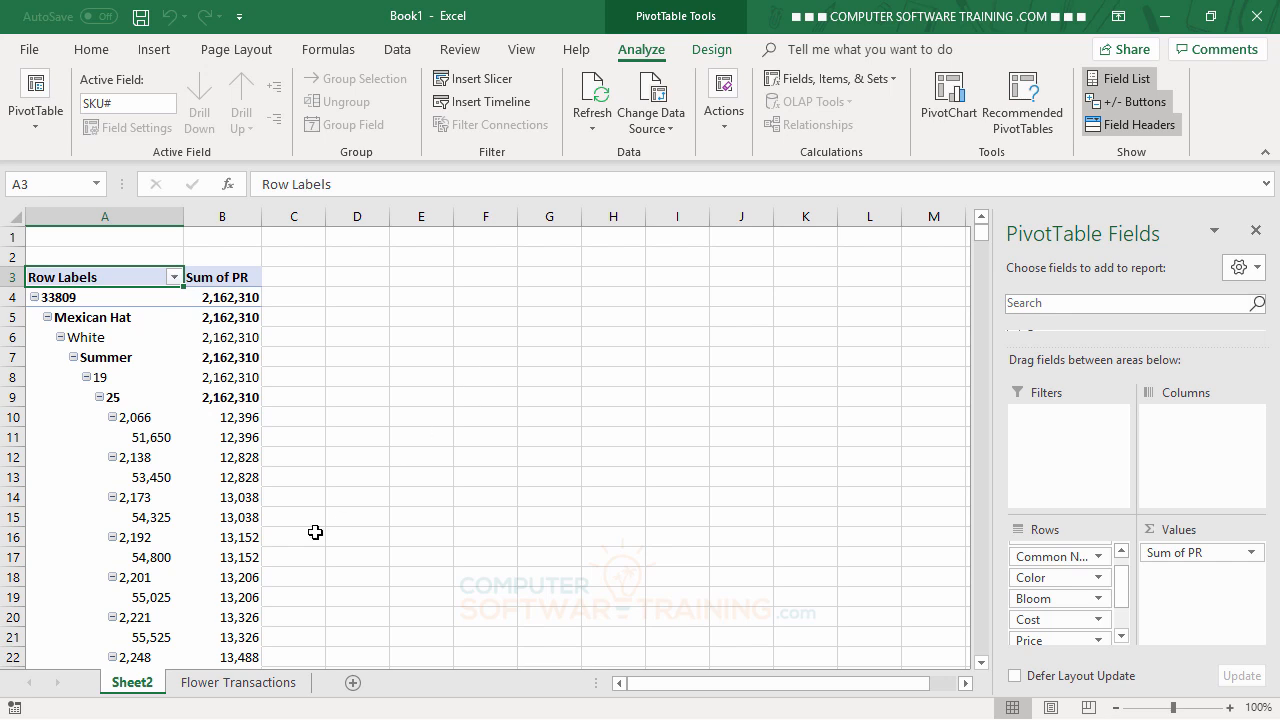
left_click(104, 321)
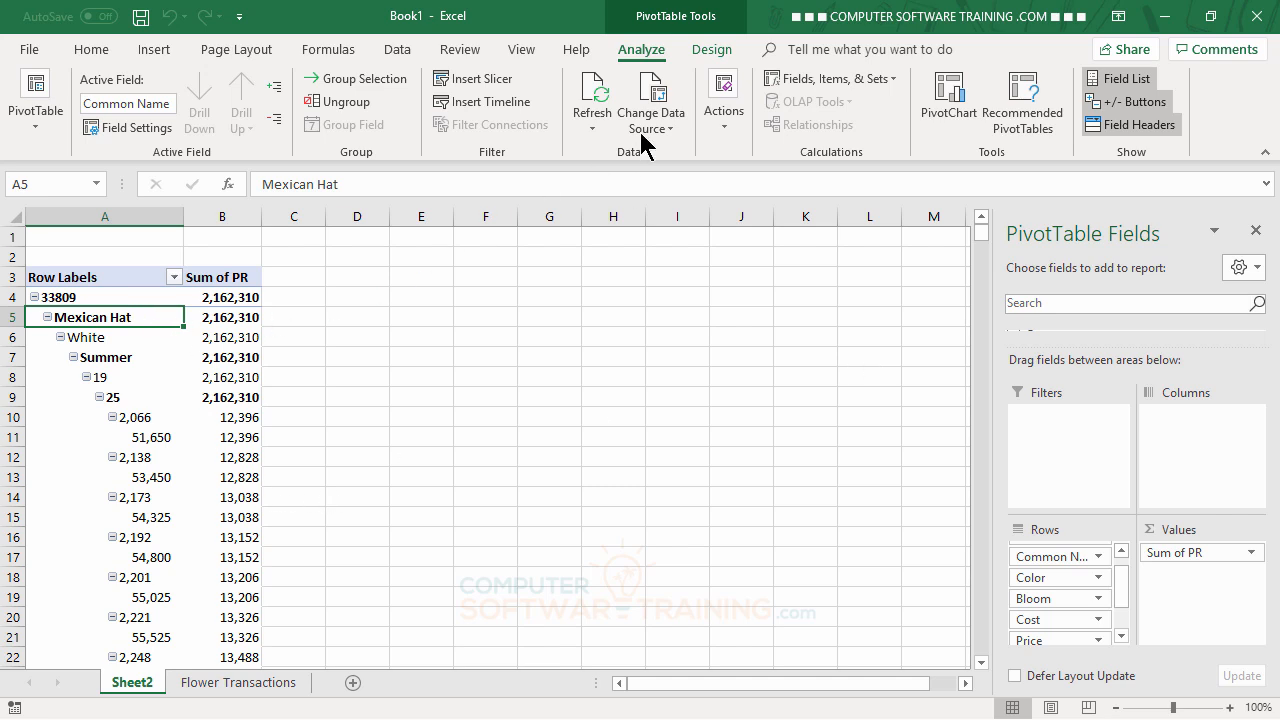
left_click(721, 52)
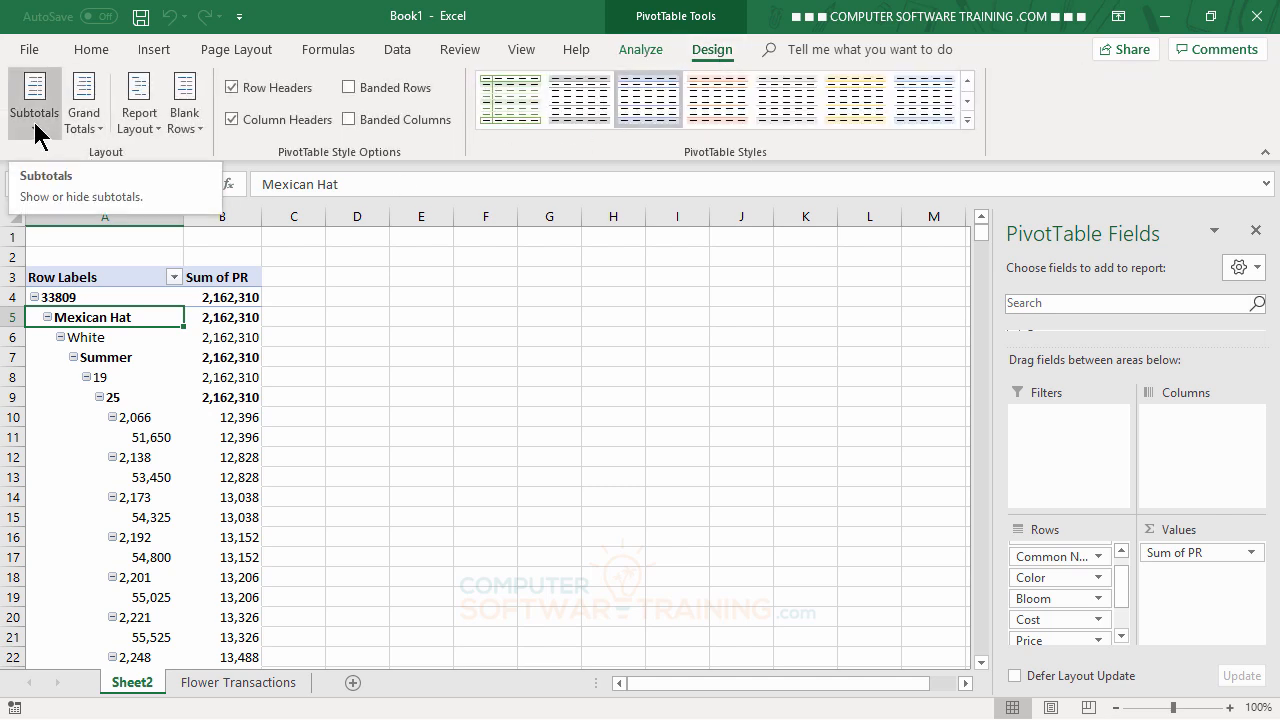
left_click(147, 128)
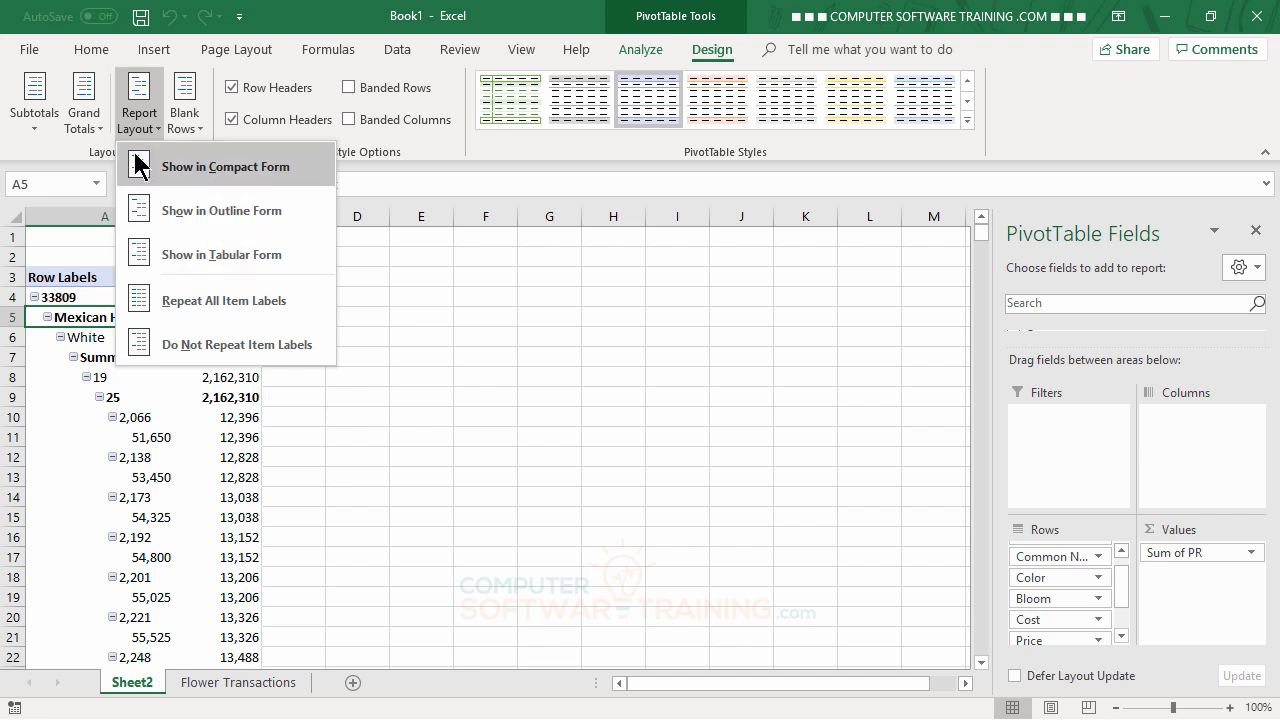
left_click(198, 256)
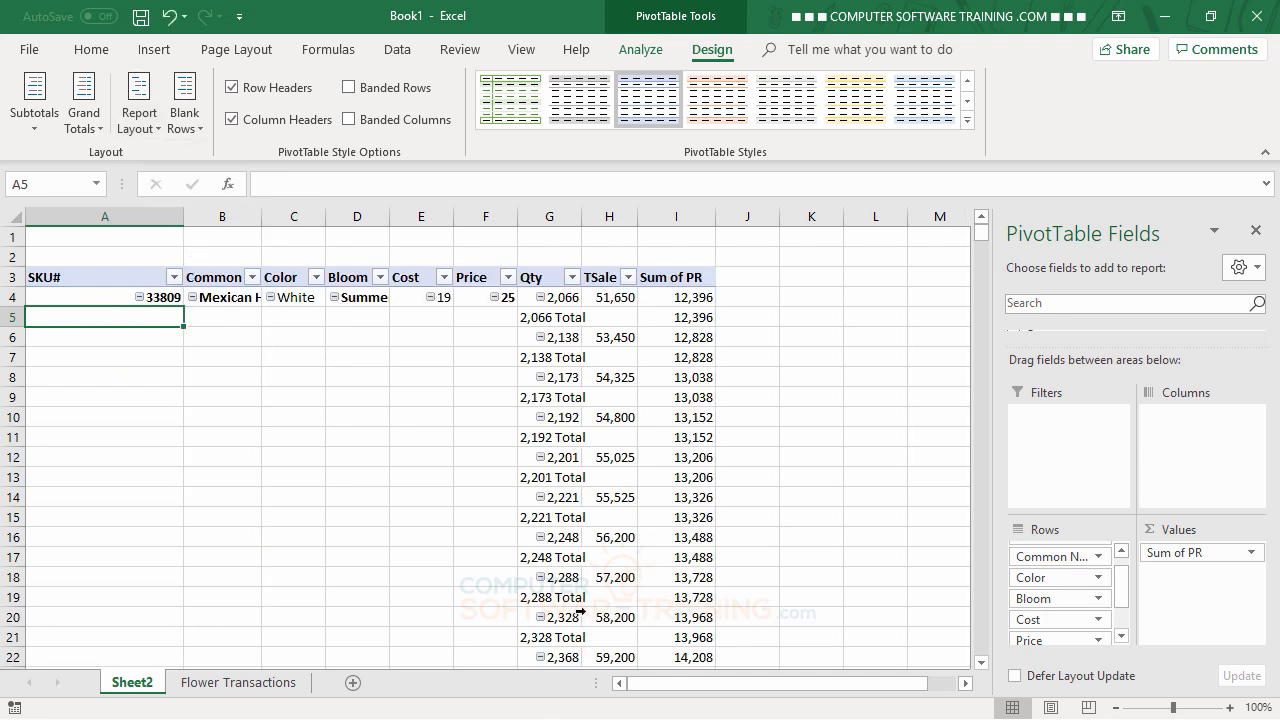
Turn off all subtotals in the PivotTable
left_click(103, 300)
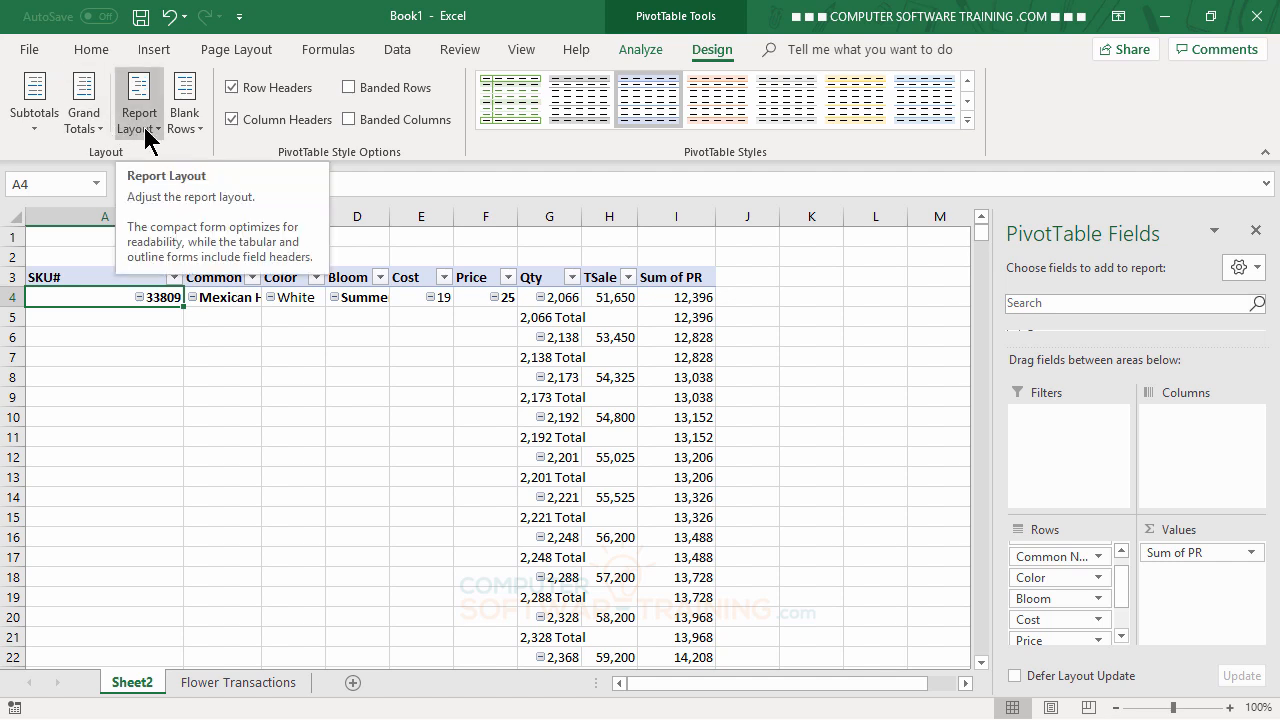
left_click(35, 120)
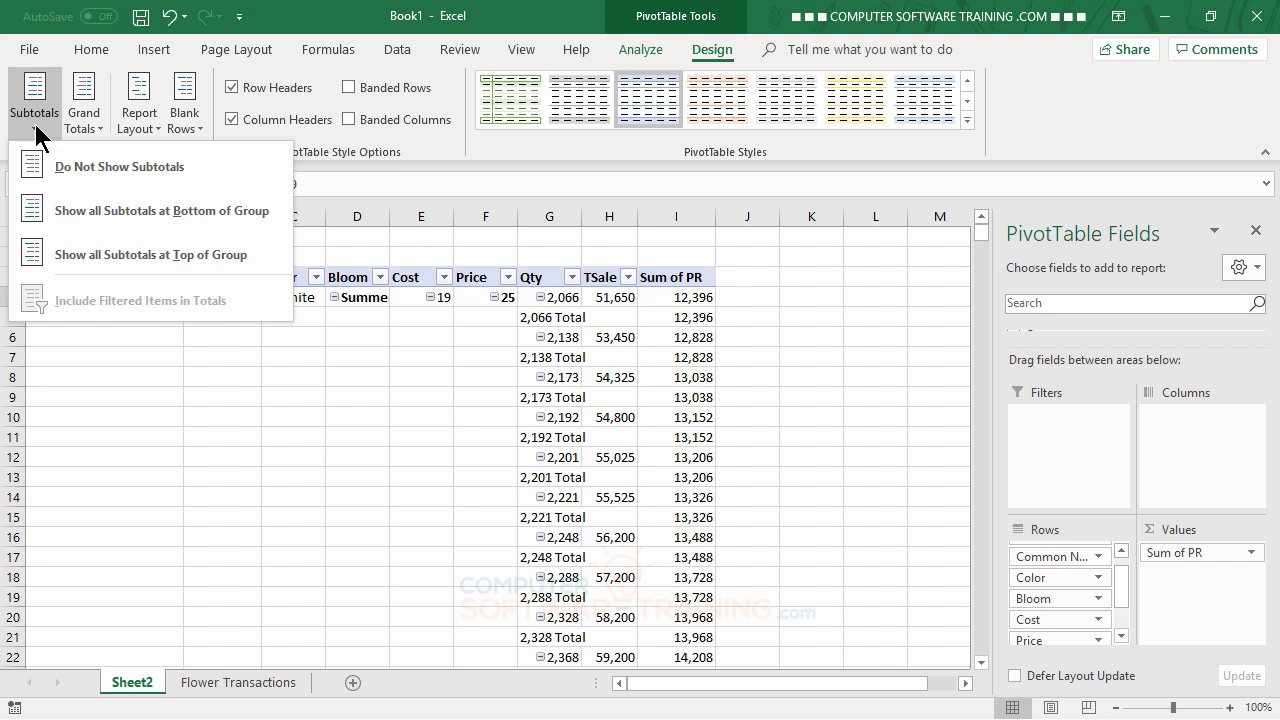
left_click(115, 172)
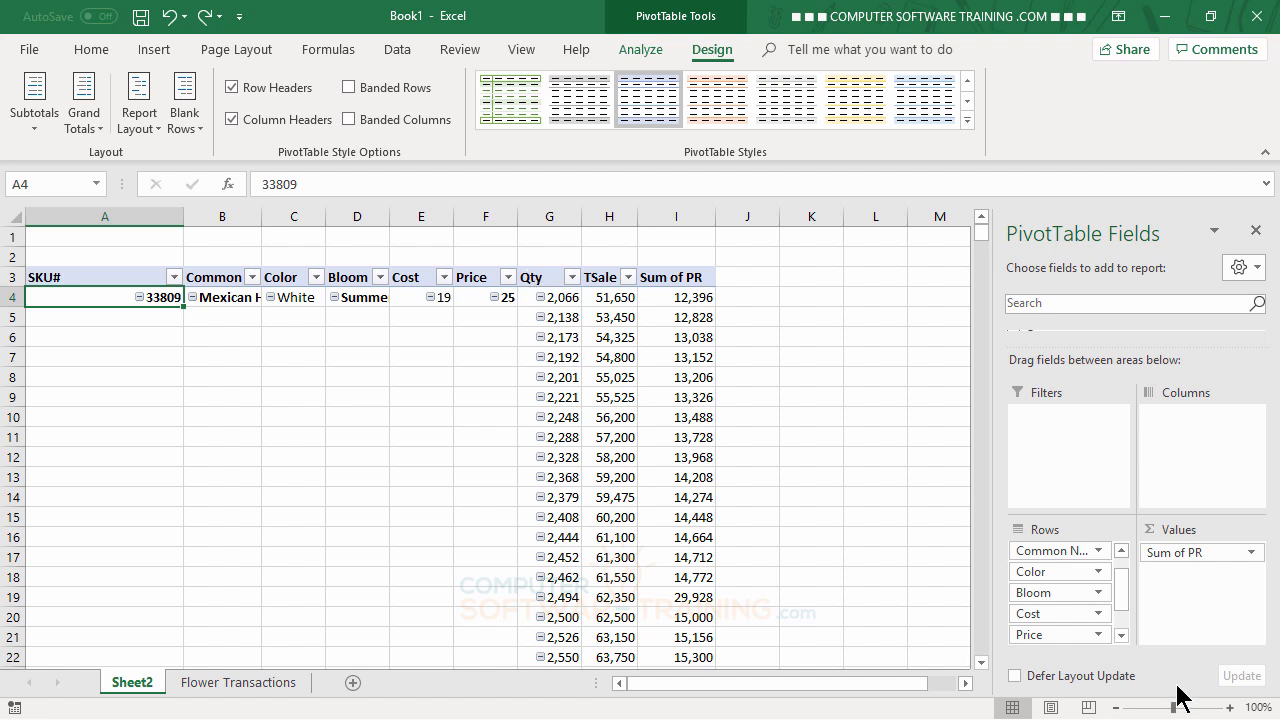
Move the Qty and TSale fields from the Rows area to the Values area, below Sum of PR
left_click(1124, 634)
left_click(1124, 634)
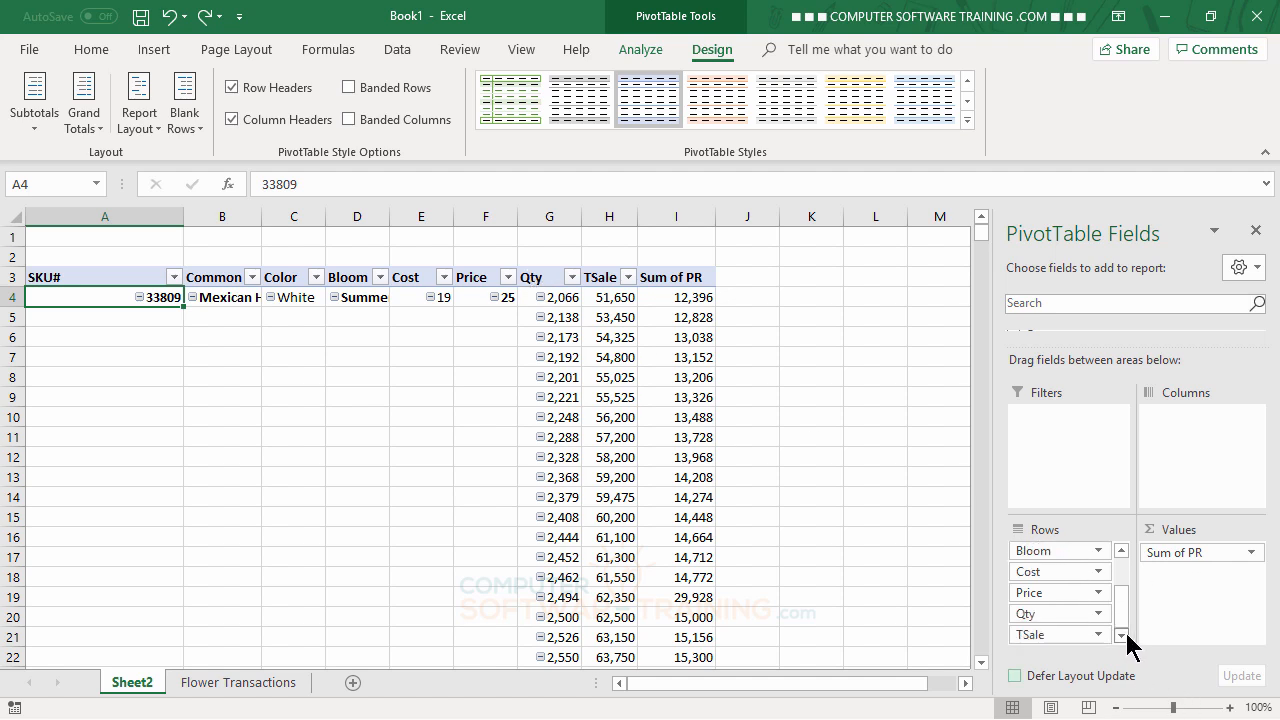
left_click_drag(1038, 618, 1186, 589)
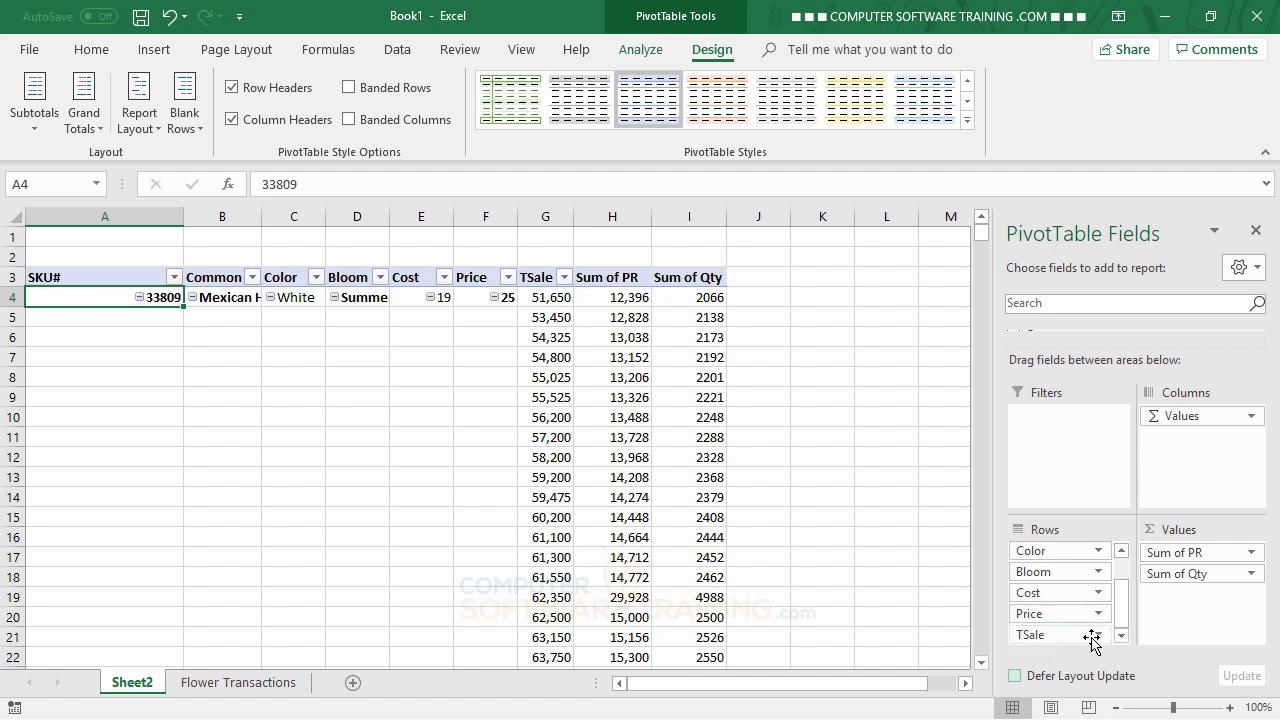
left_click_drag(1084, 638, 1196, 603)
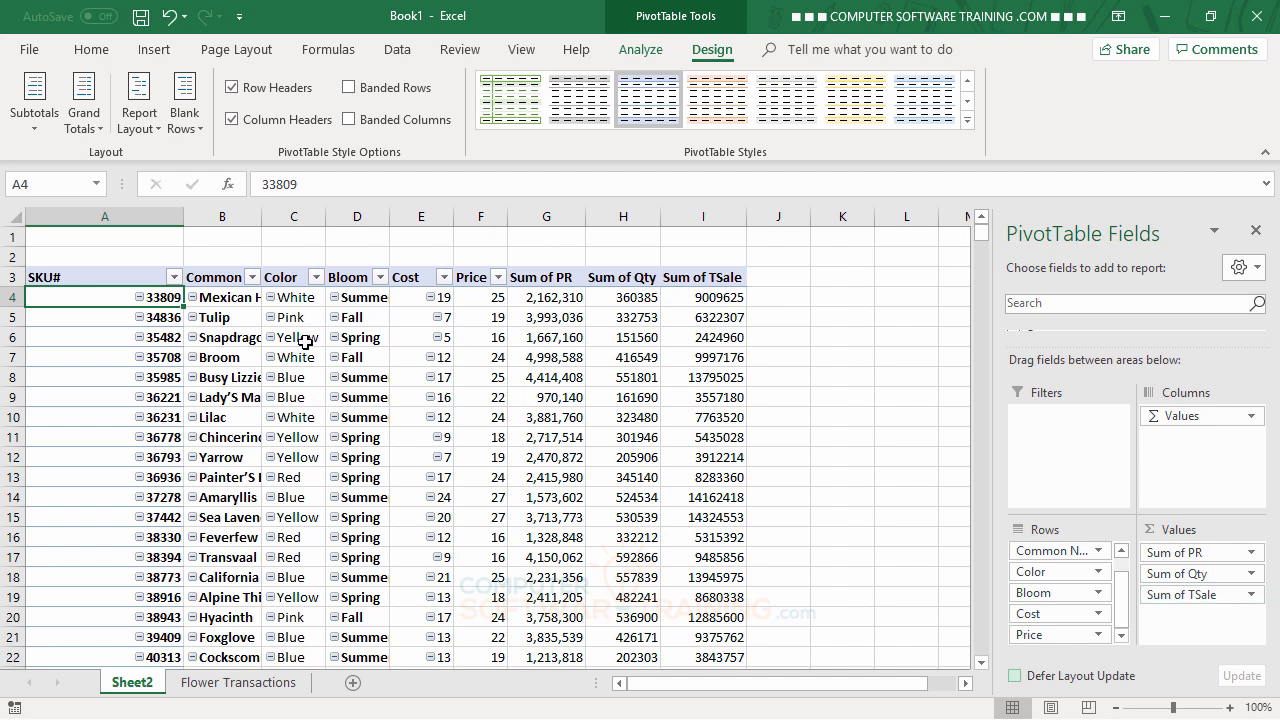
Try merging and centering cells with labels through the PivotTable options, and undo that change
left_click(477, 319)
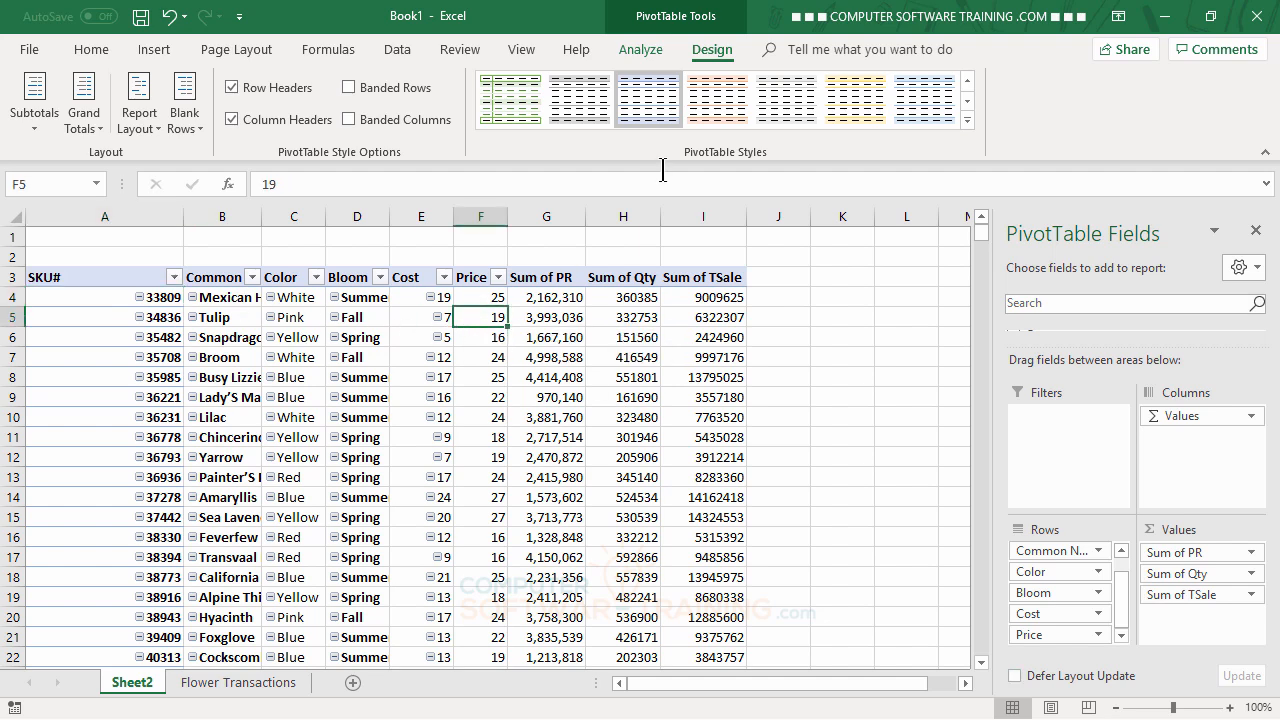
left_click(641, 52)
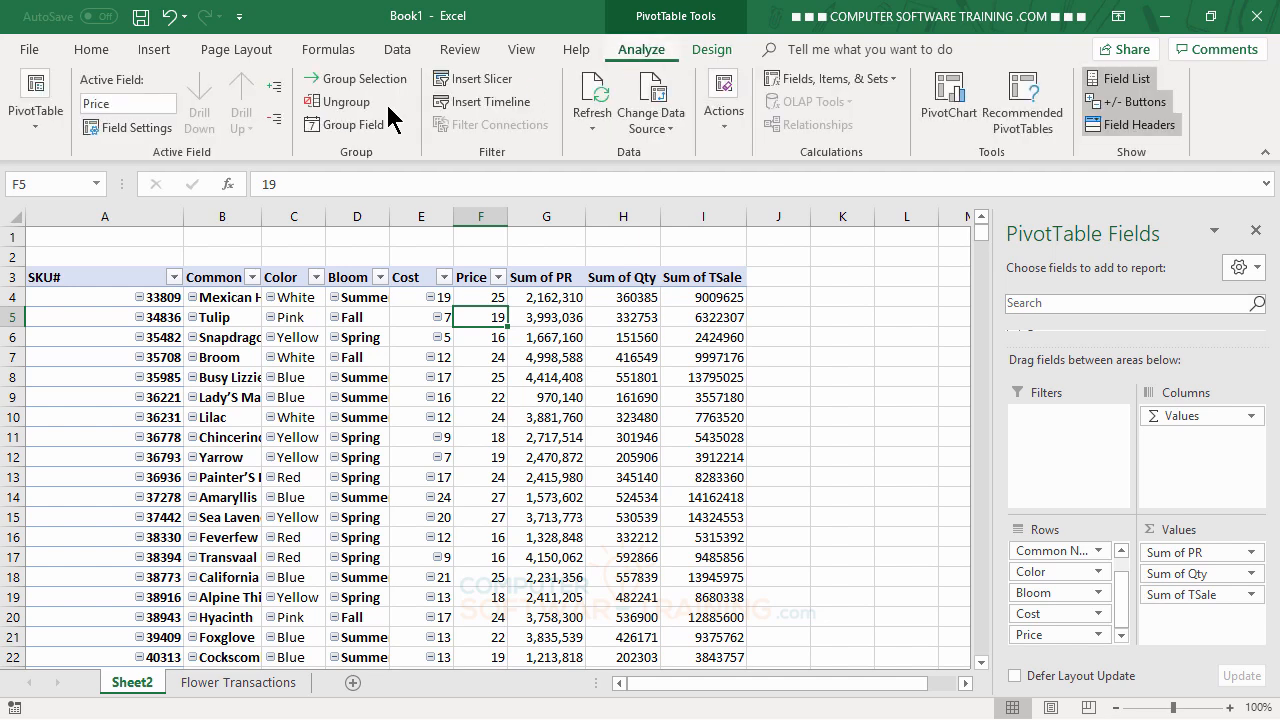
left_click(47, 122)
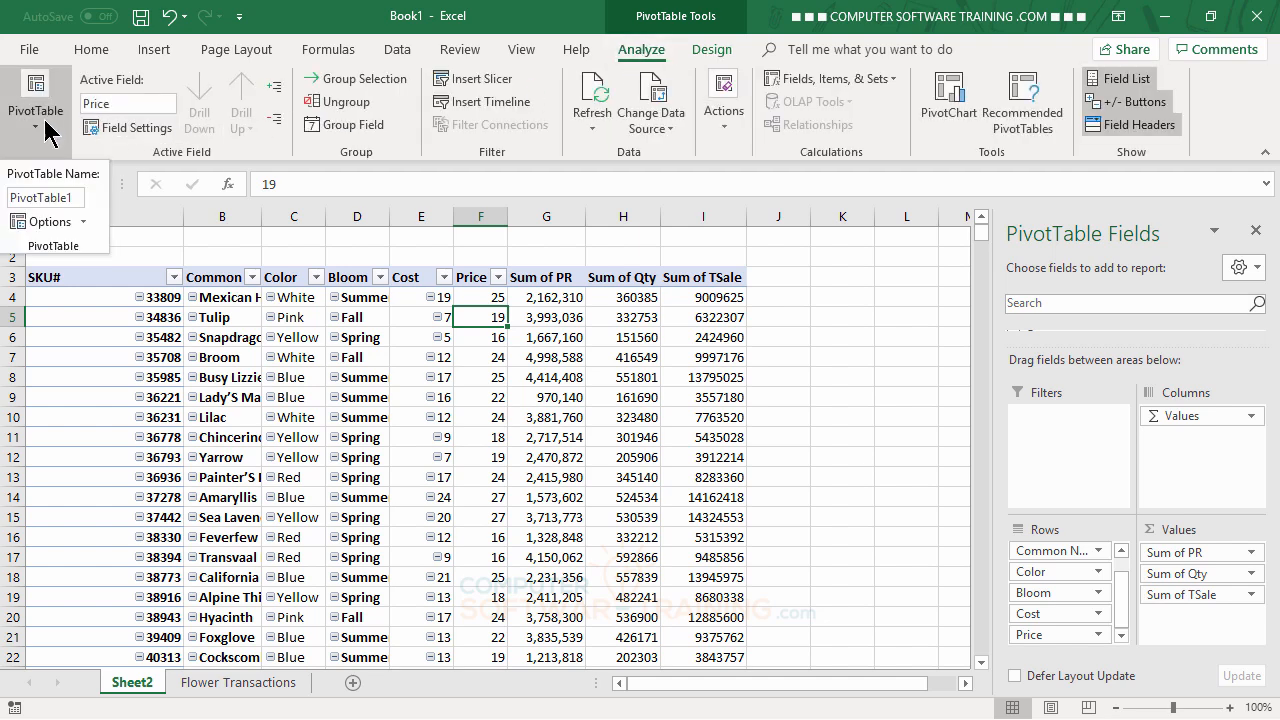
left_click(52, 222)
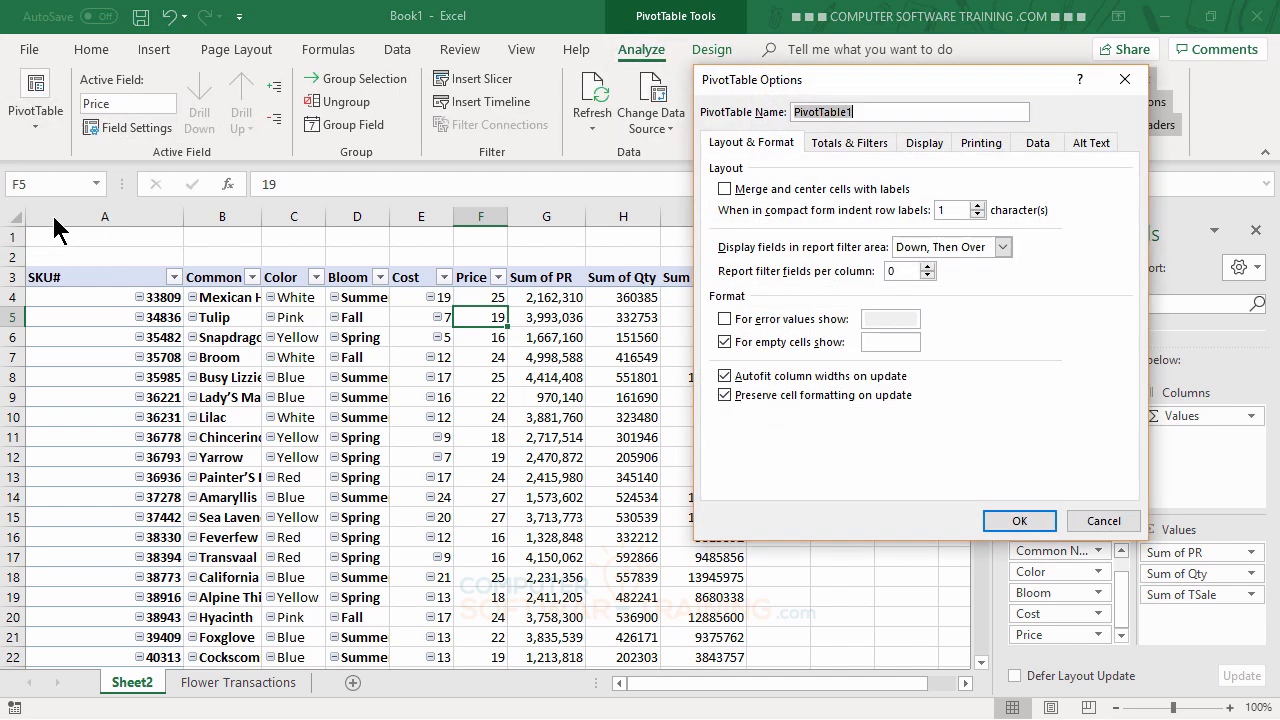
left_click(724, 189)
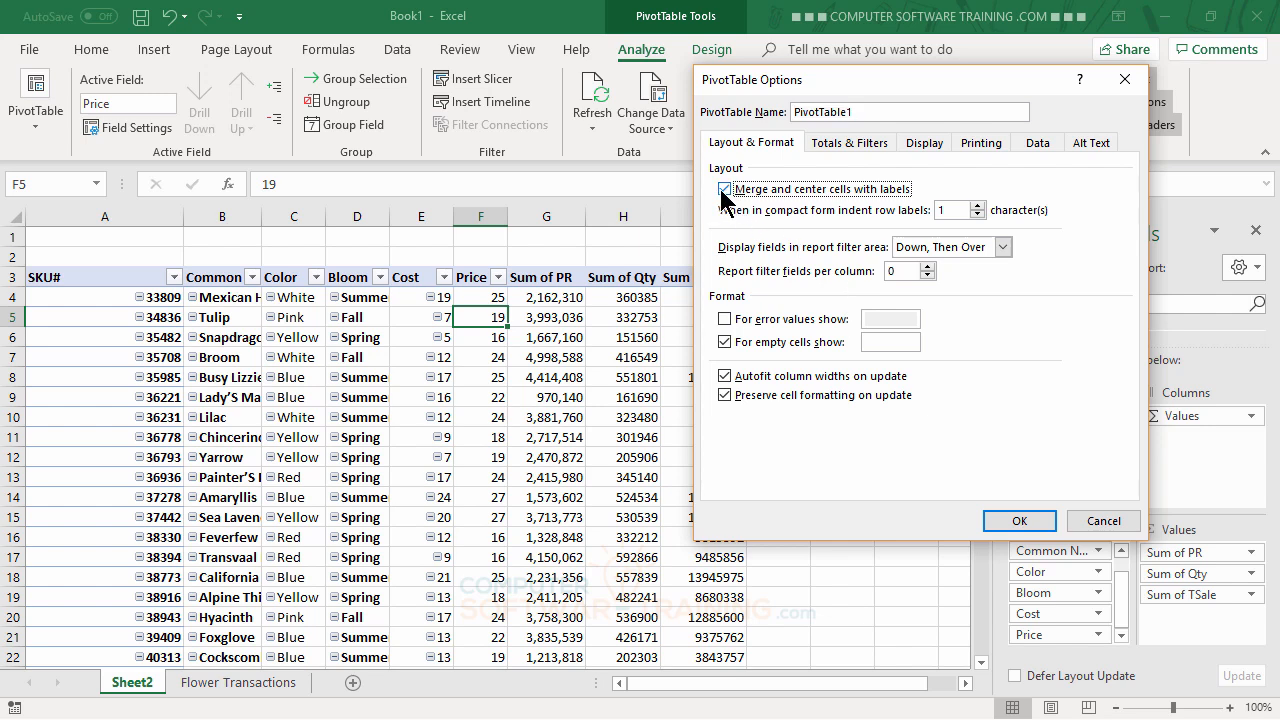
left_click(1023, 521)
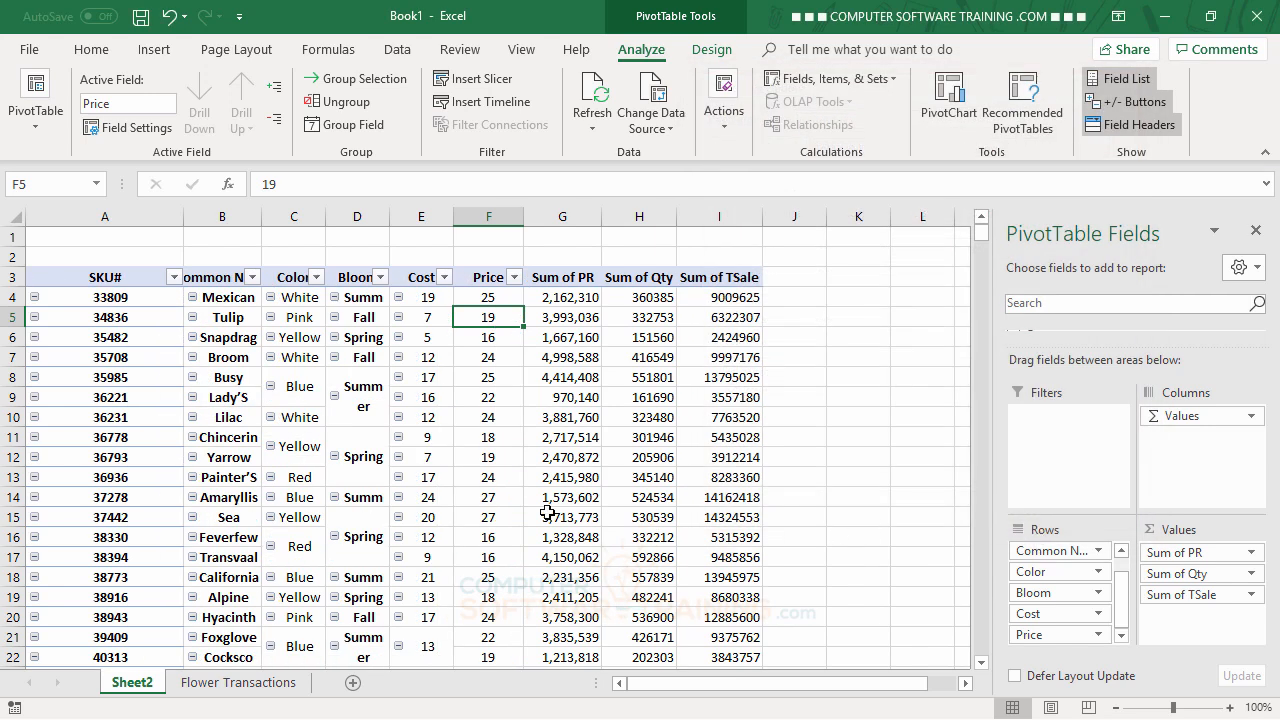
mouse_move(547, 512)
left_click(170, 16)
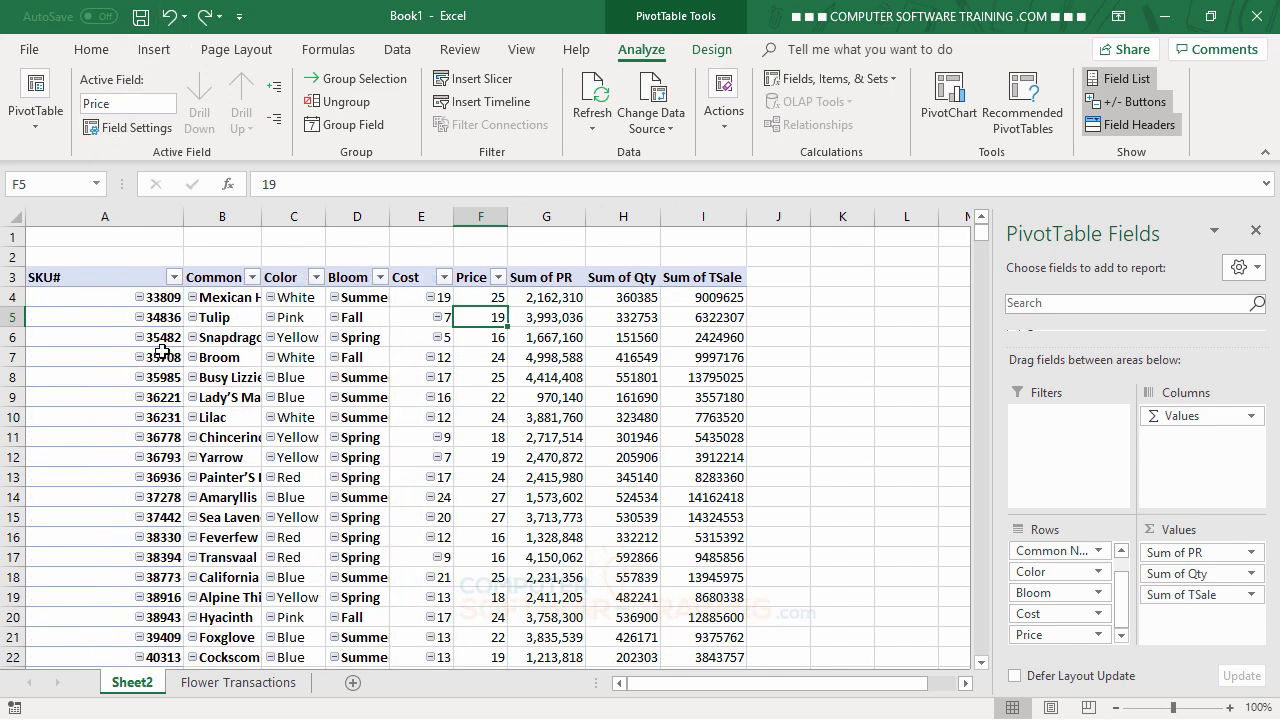
Autofit the widths of columns A through I to their contents
left_click_drag(115, 216, 716, 216)
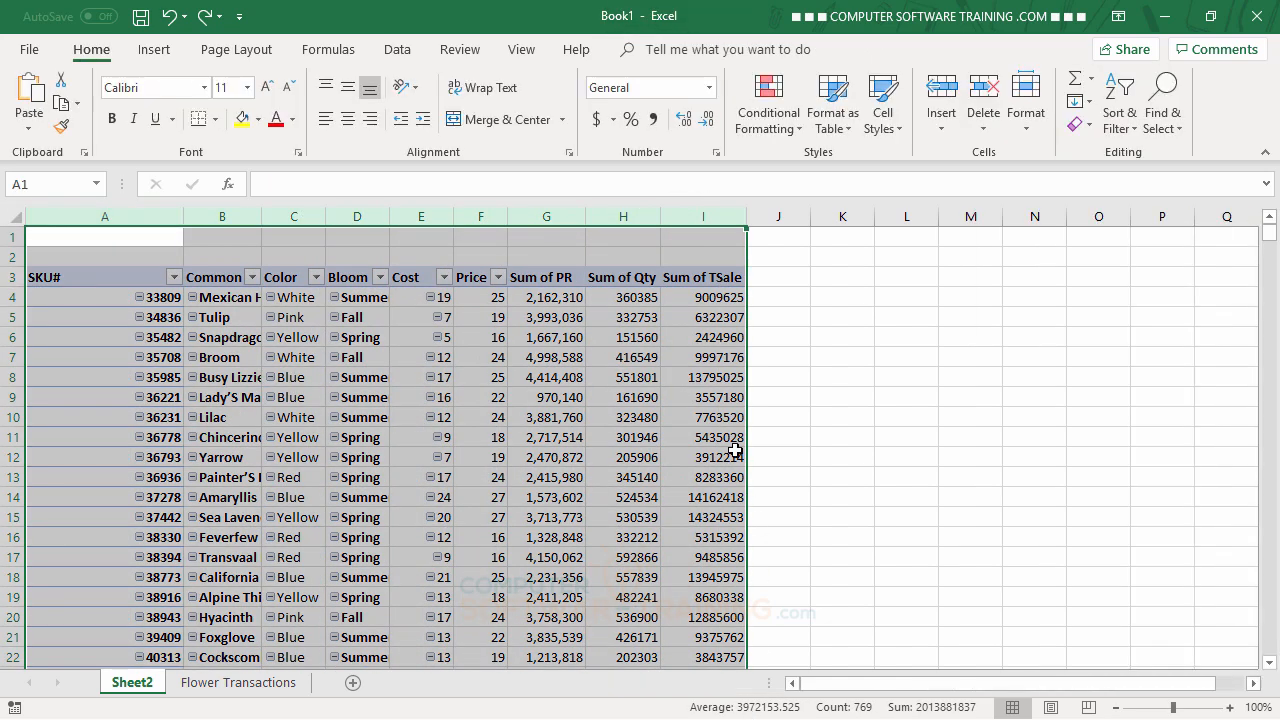
double_click(661, 215)
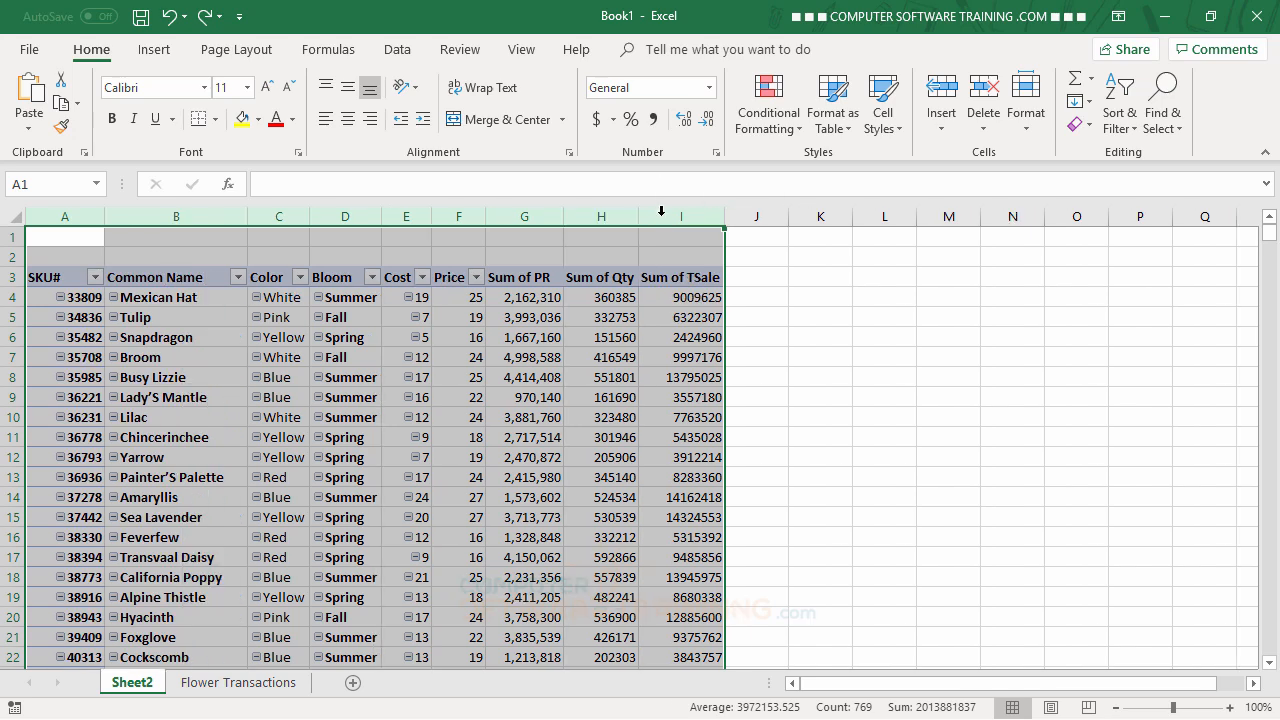
left_click(561, 380)
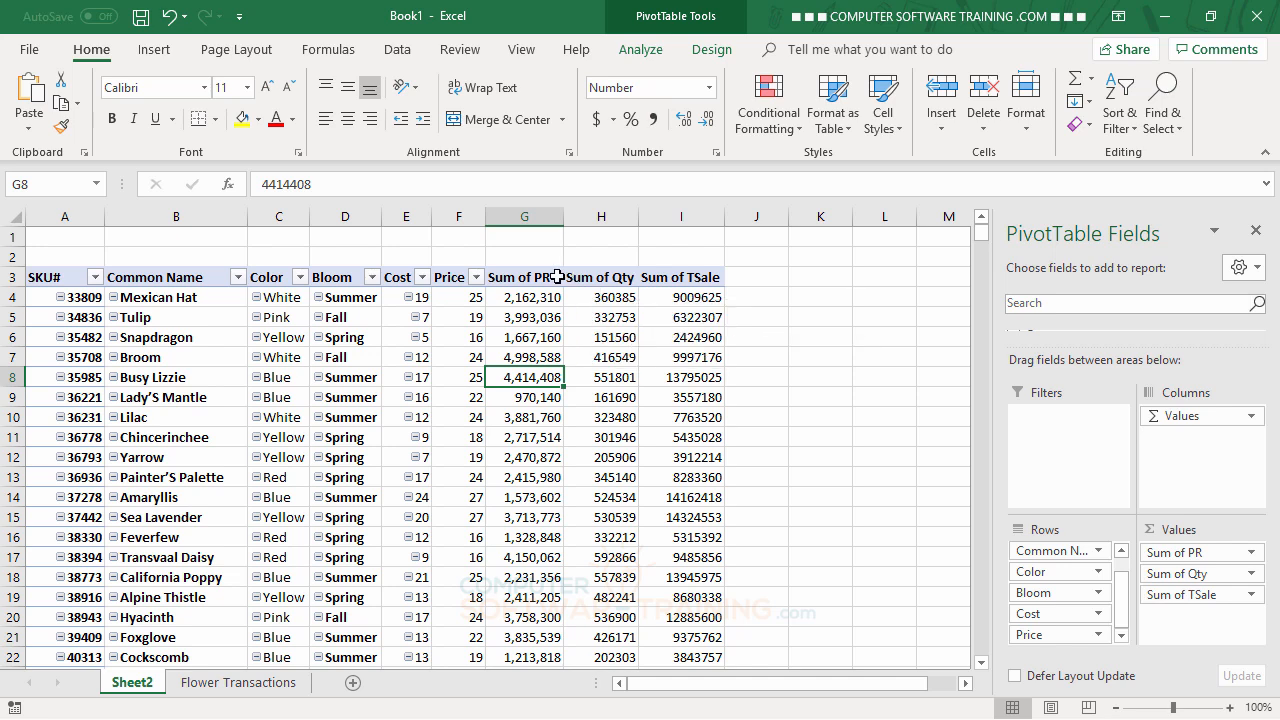
Format the Sum of Qty value field as Number with 0 decimal places and the 1000 separator
double_click(601, 285)
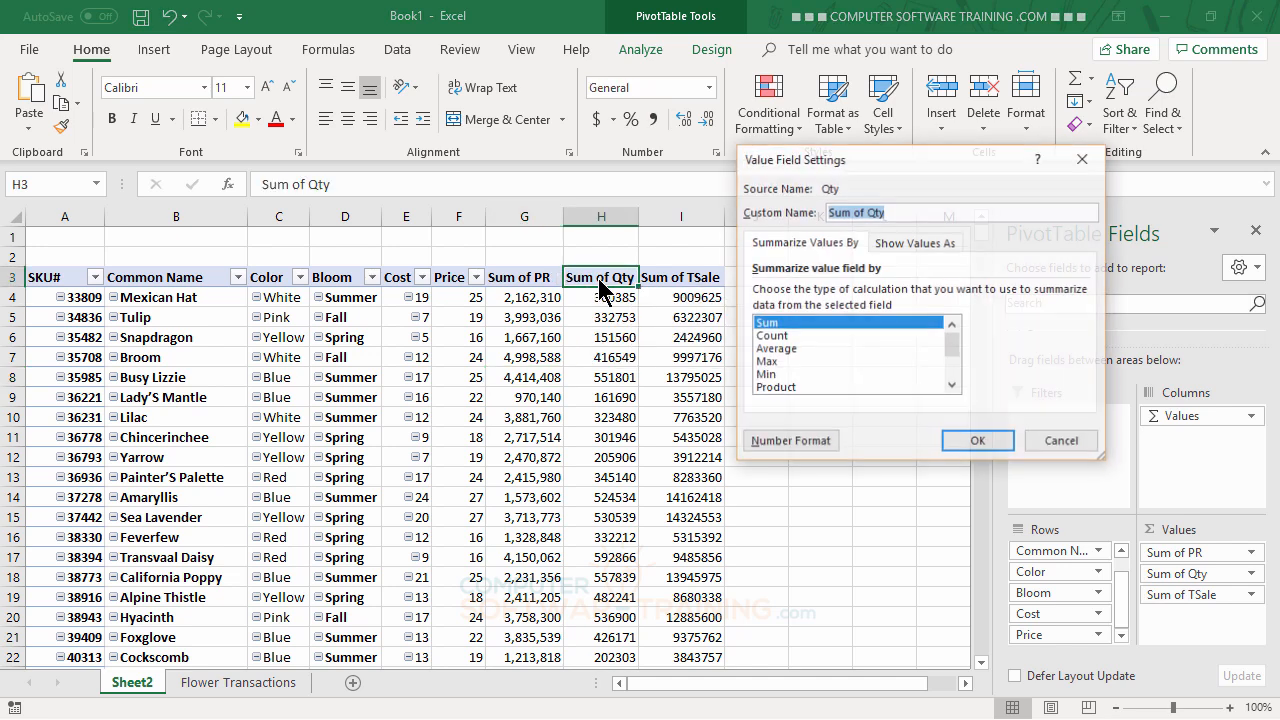
left_click(786, 442)
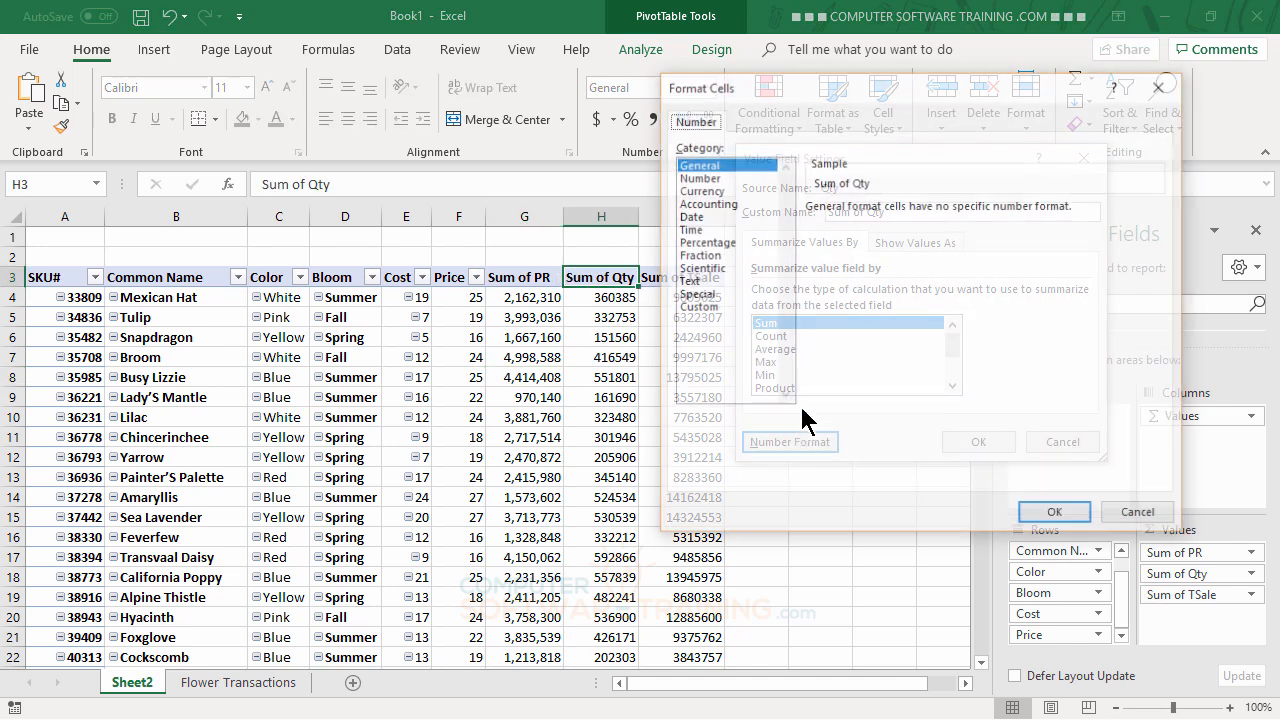
left_click(700, 177)
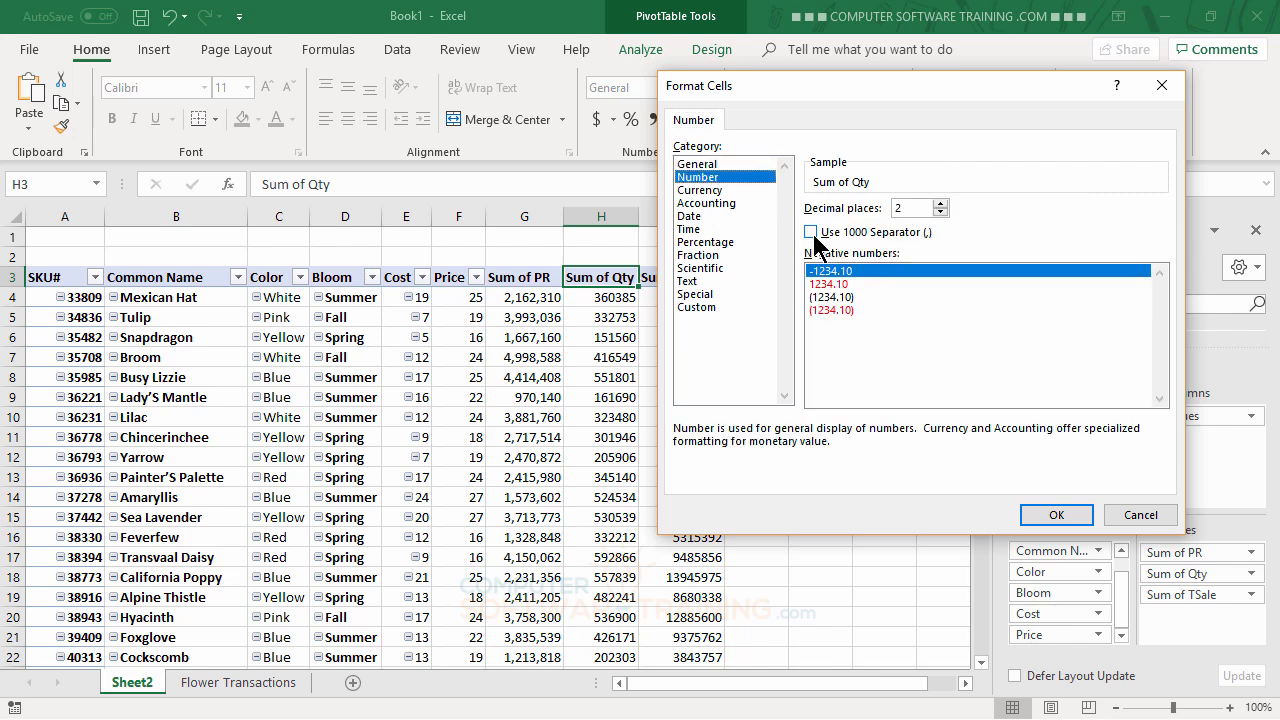
left_click(812, 233)
left_click(940, 213)
left_click(940, 213)
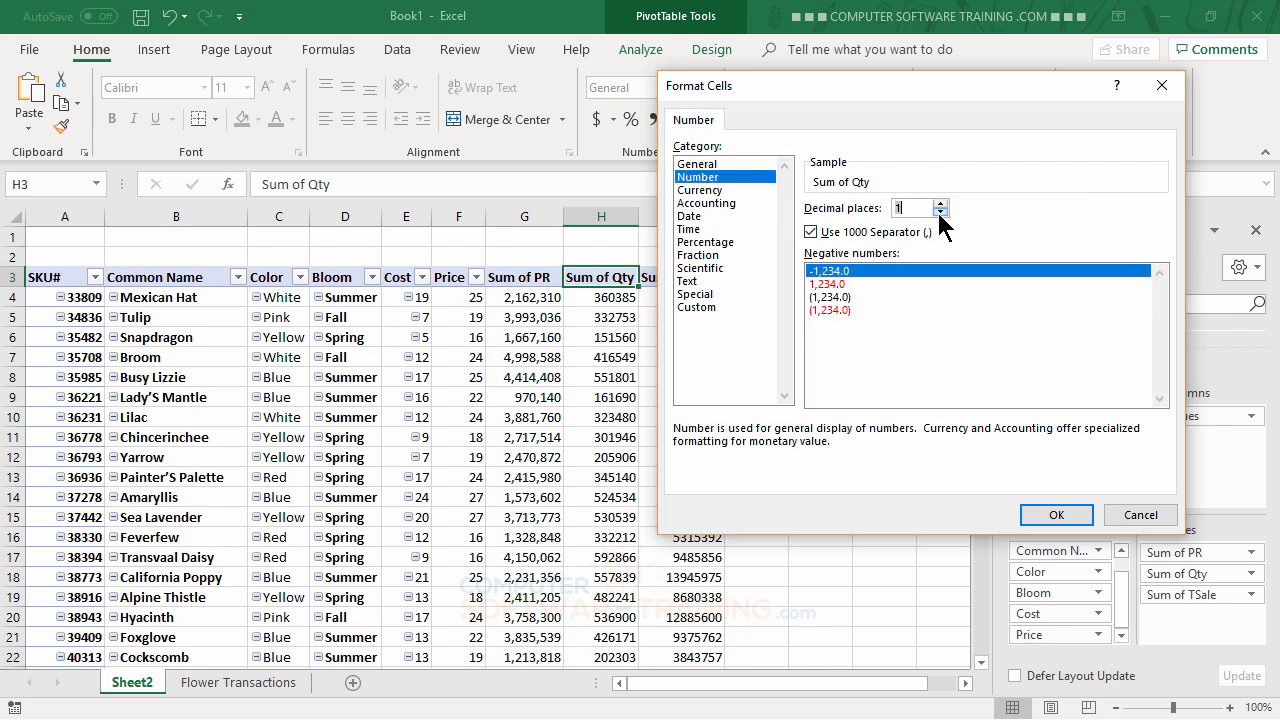
left_click(1045, 514)
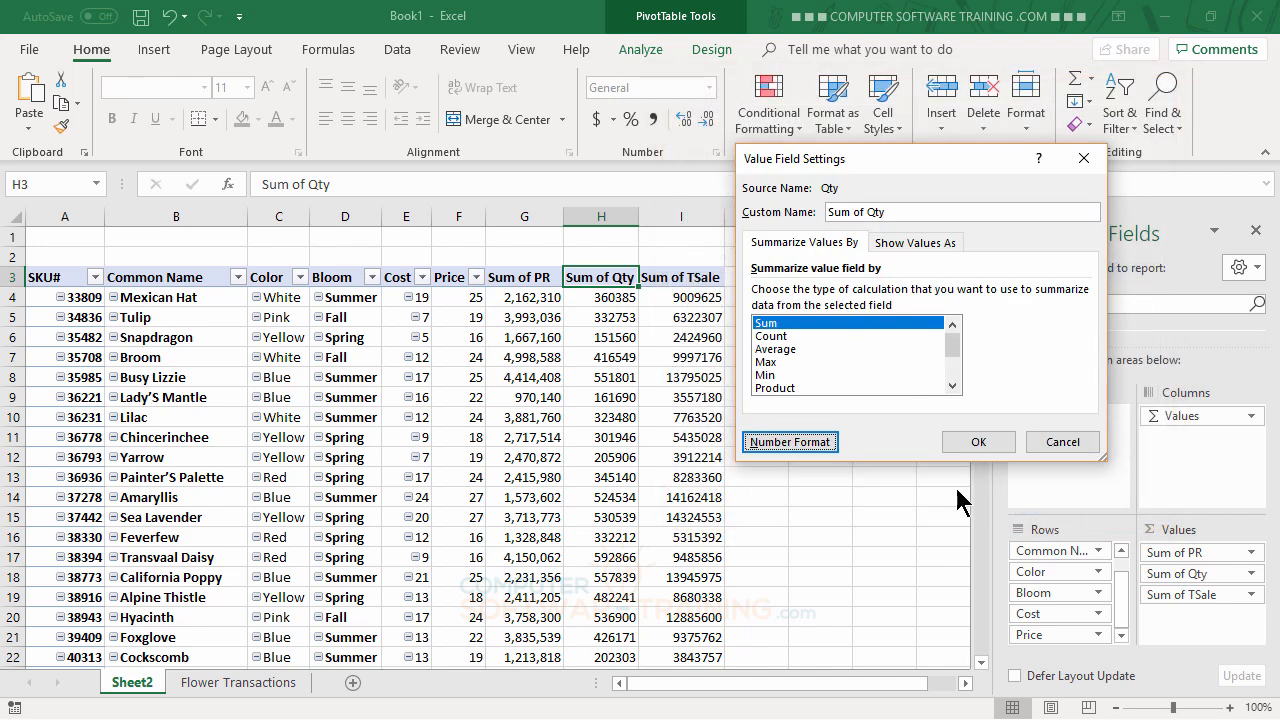
left_click(977, 441)
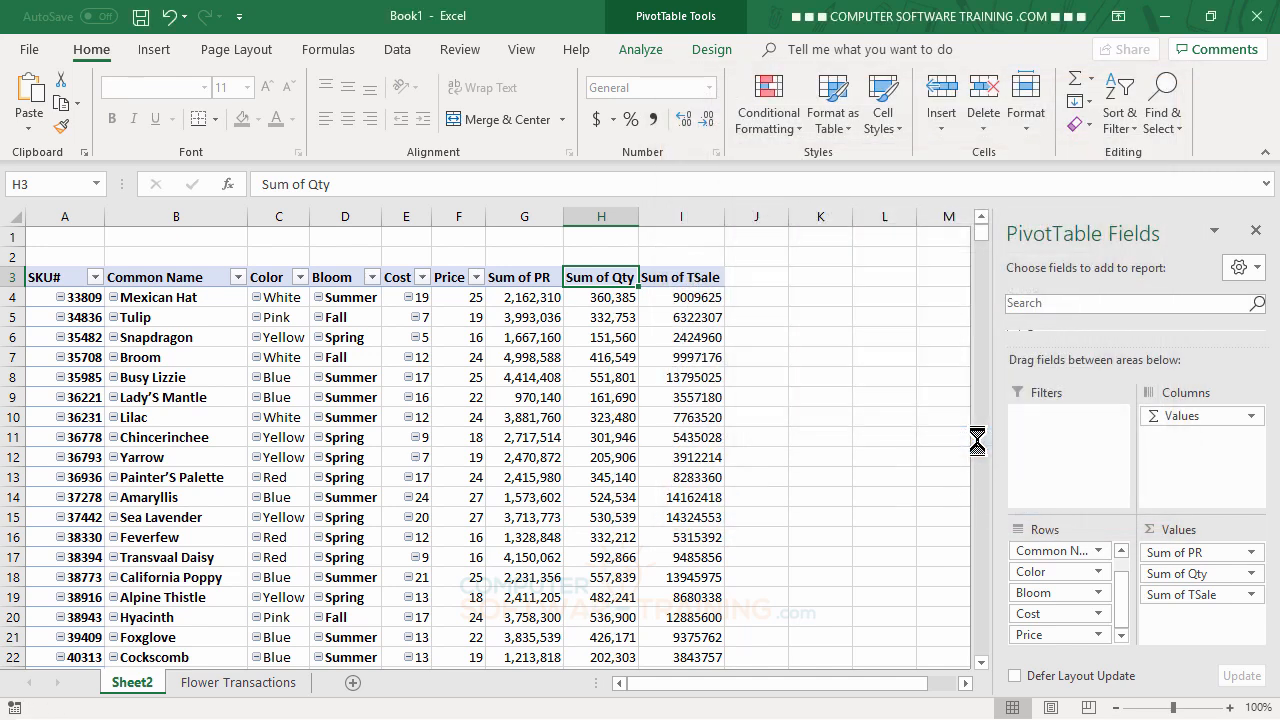
Format the Sum of TSale value field as Number with 0 decimal places and the 1000 separator
double_click(684, 282)
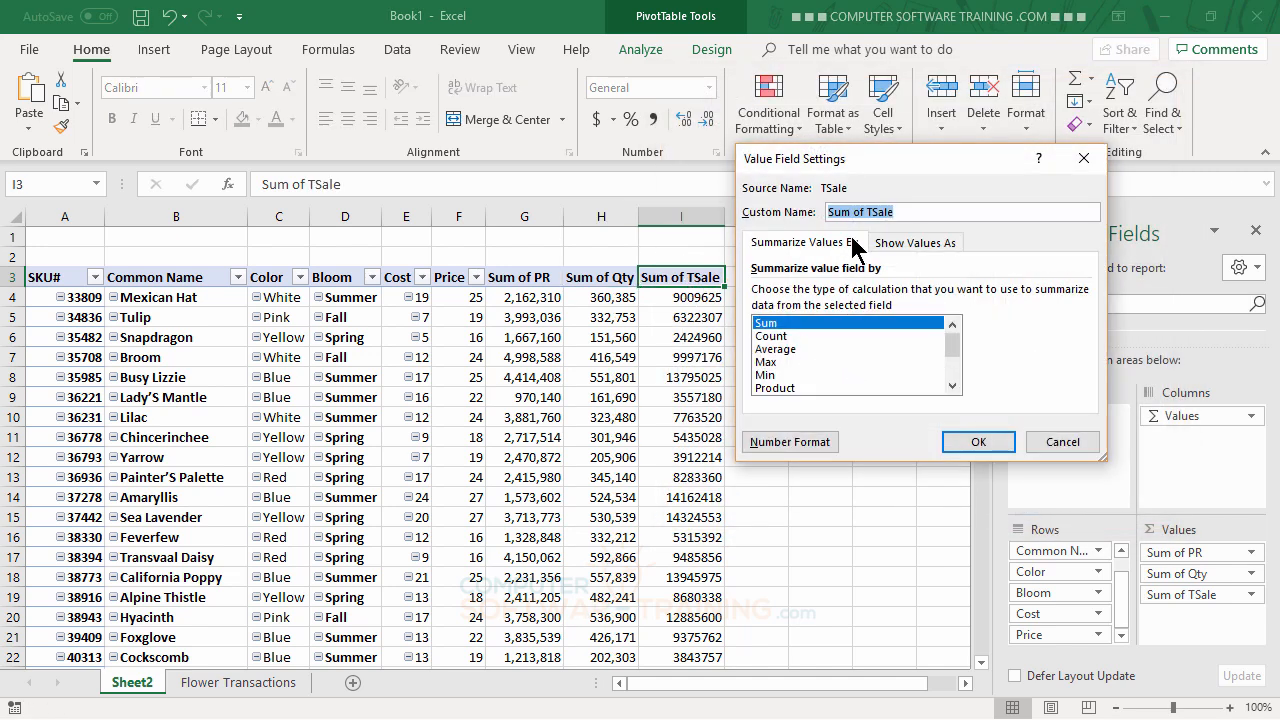
left_click(790, 442)
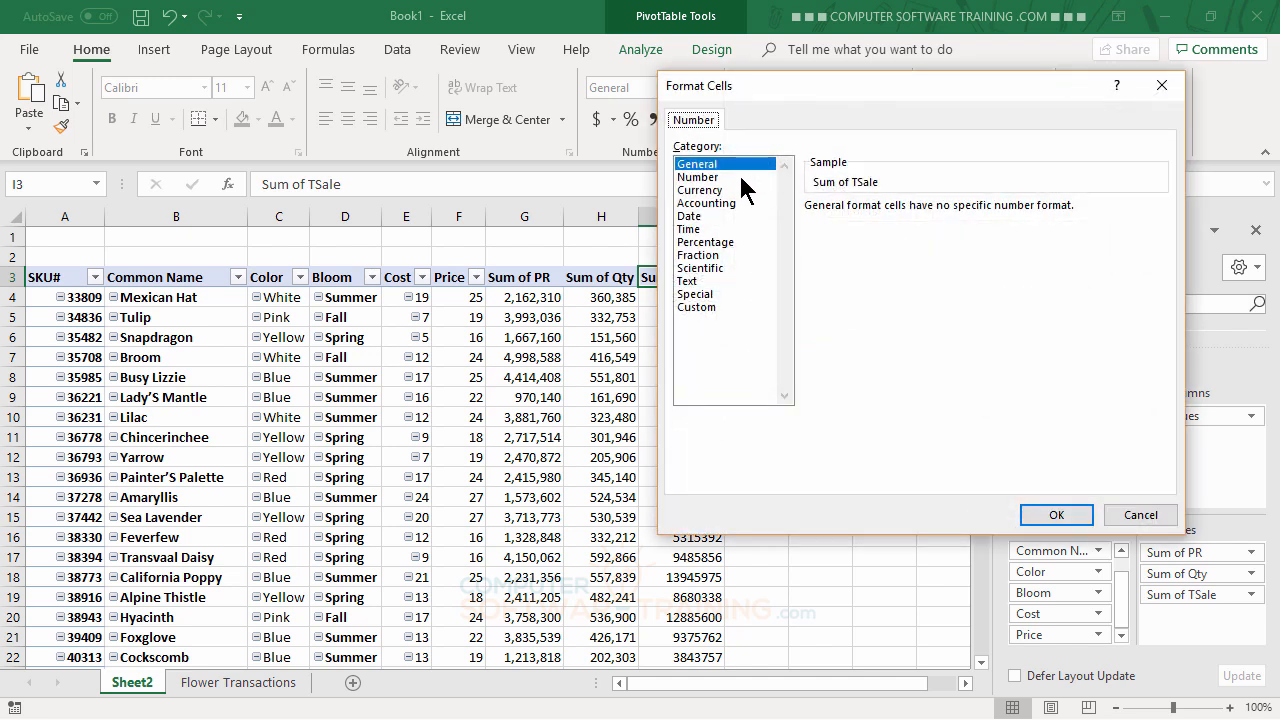
left_click(706, 178)
left_click(940, 212)
left_click(940, 212)
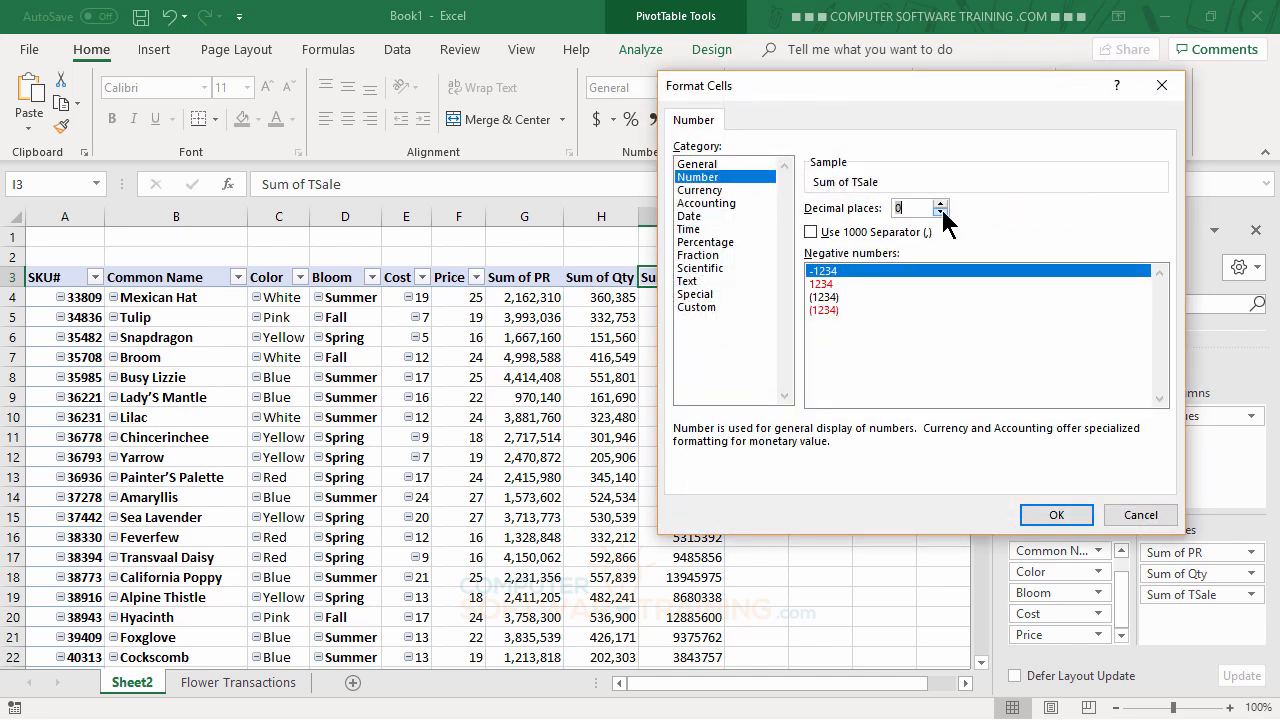
left_click(811, 232)
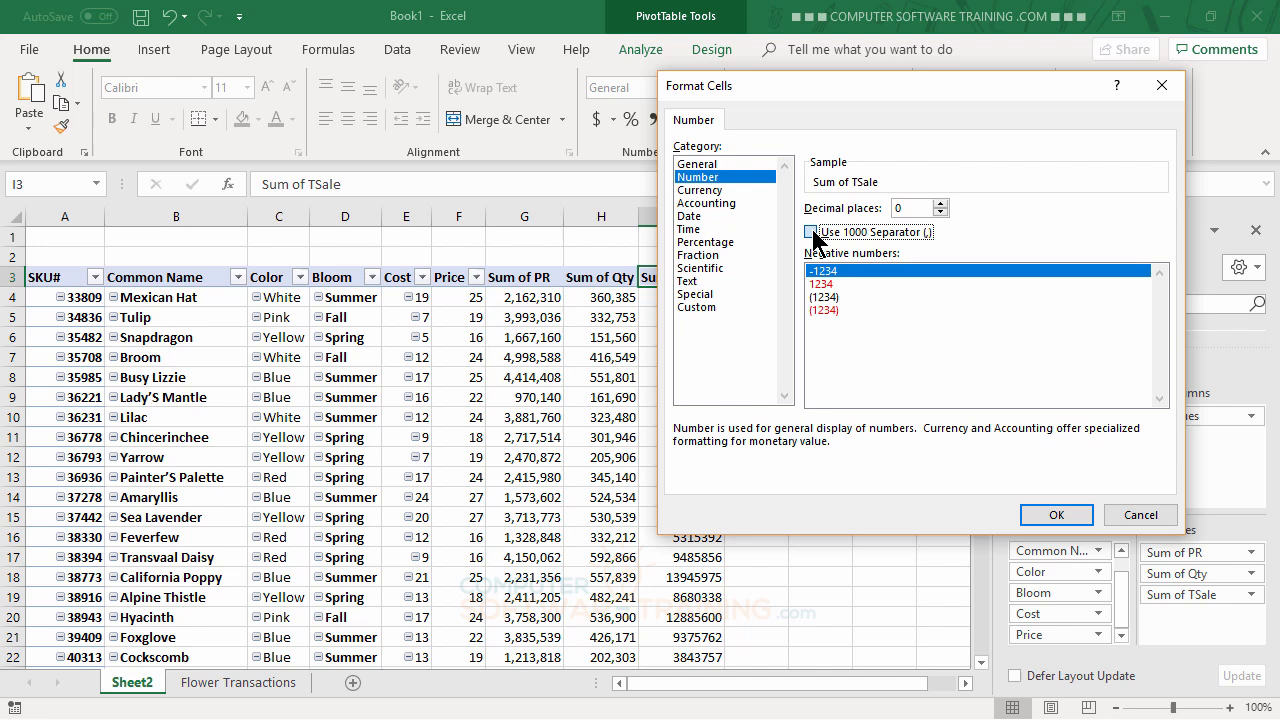
left_click(1048, 516)
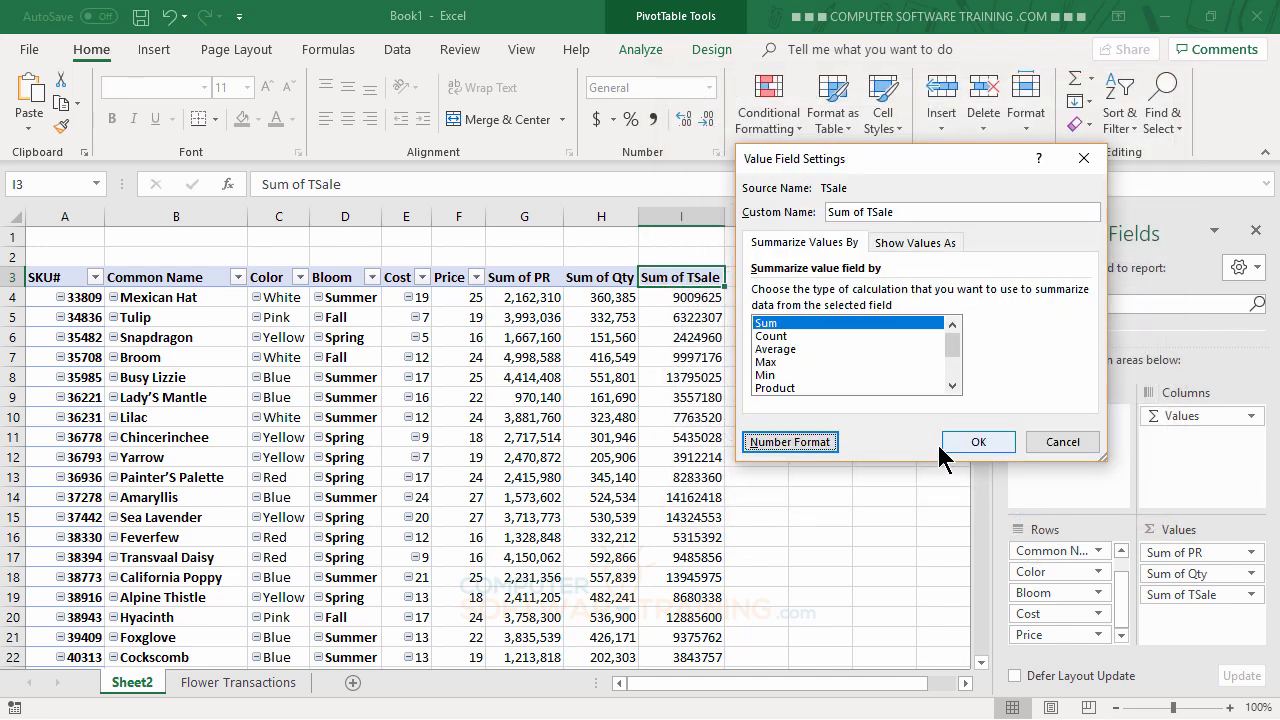
left_click(977, 443)
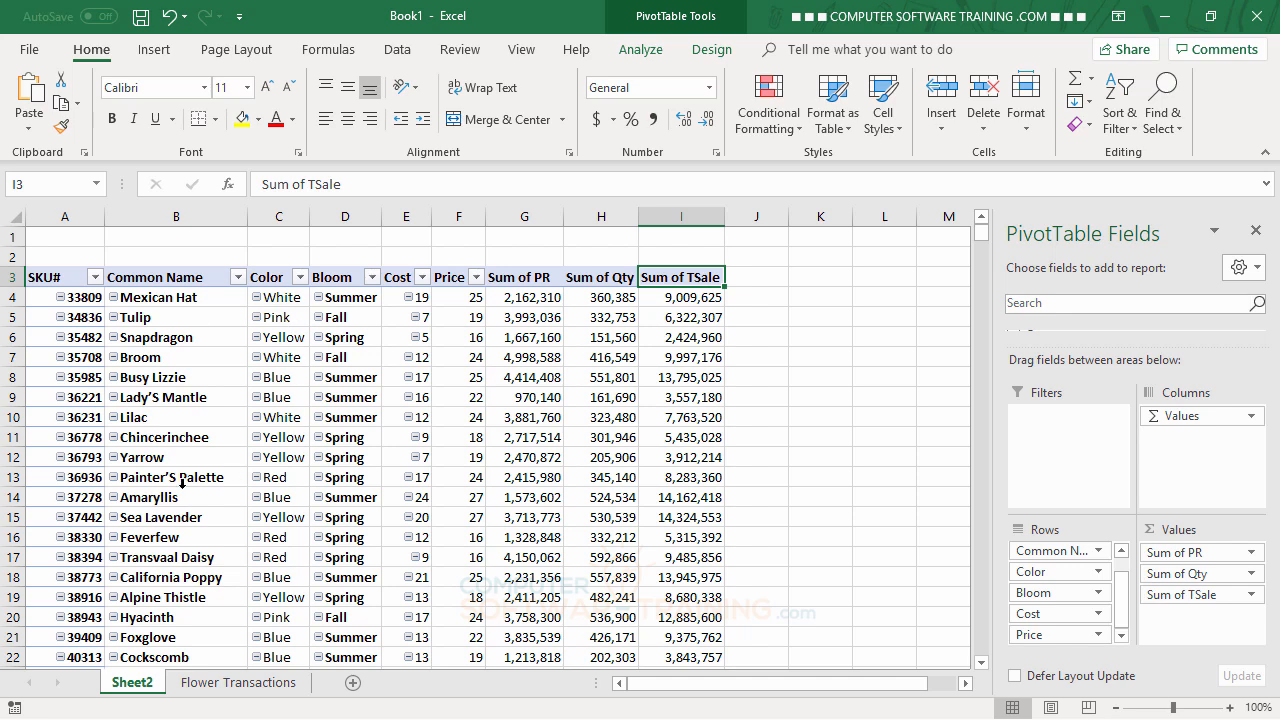
Insert five blank rows at the top of the sheet, above the PivotTable
left_click_drag(10, 240, 16, 317)
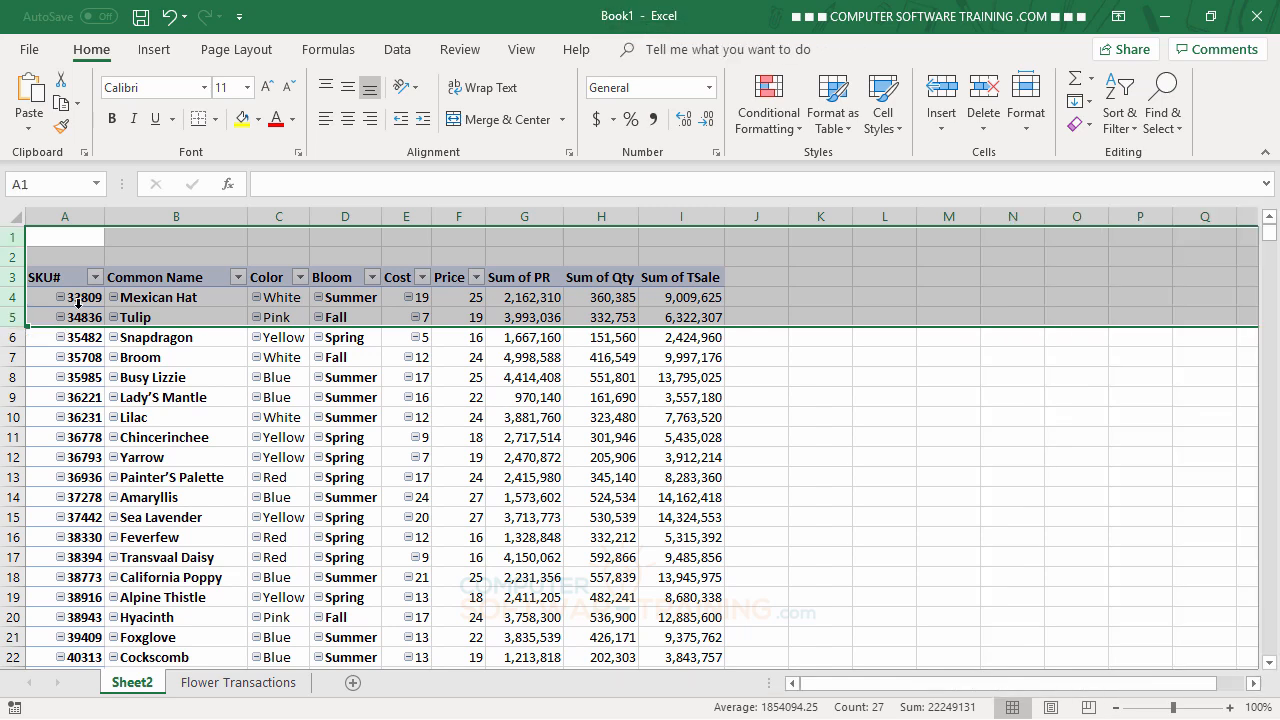
right_click(293, 248)
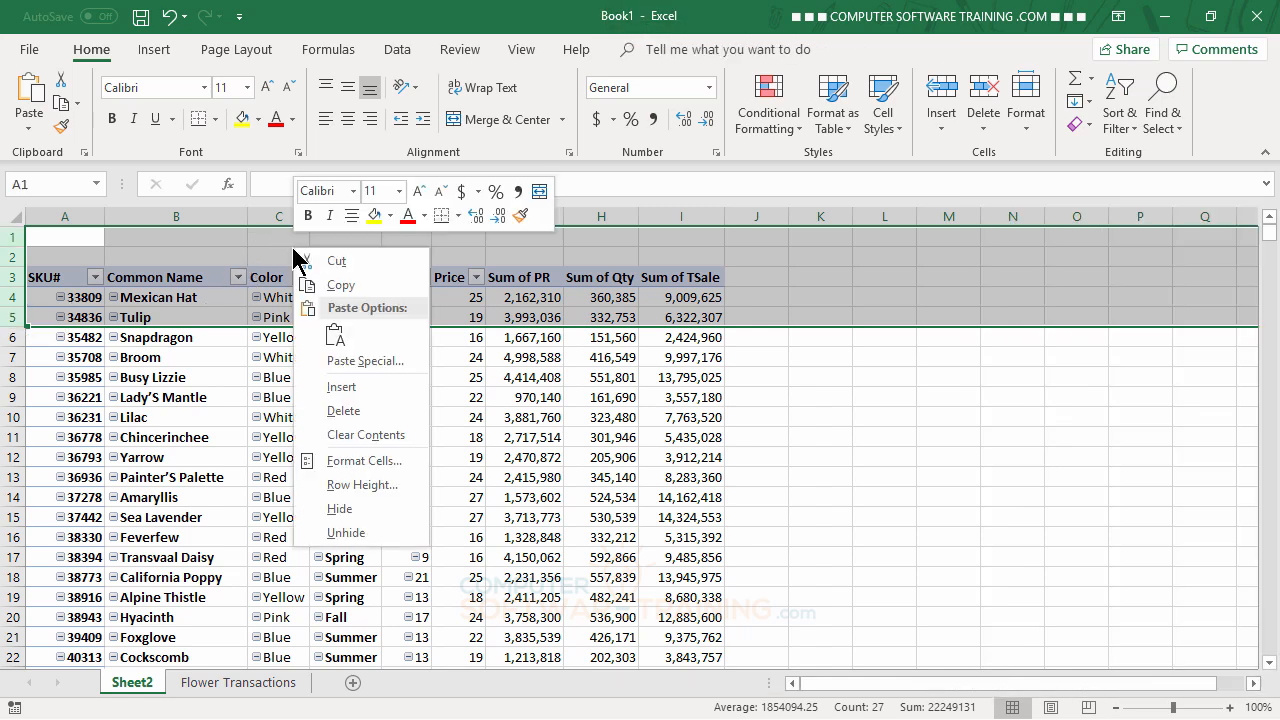
left_click(345, 388)
left_click(922, 432)
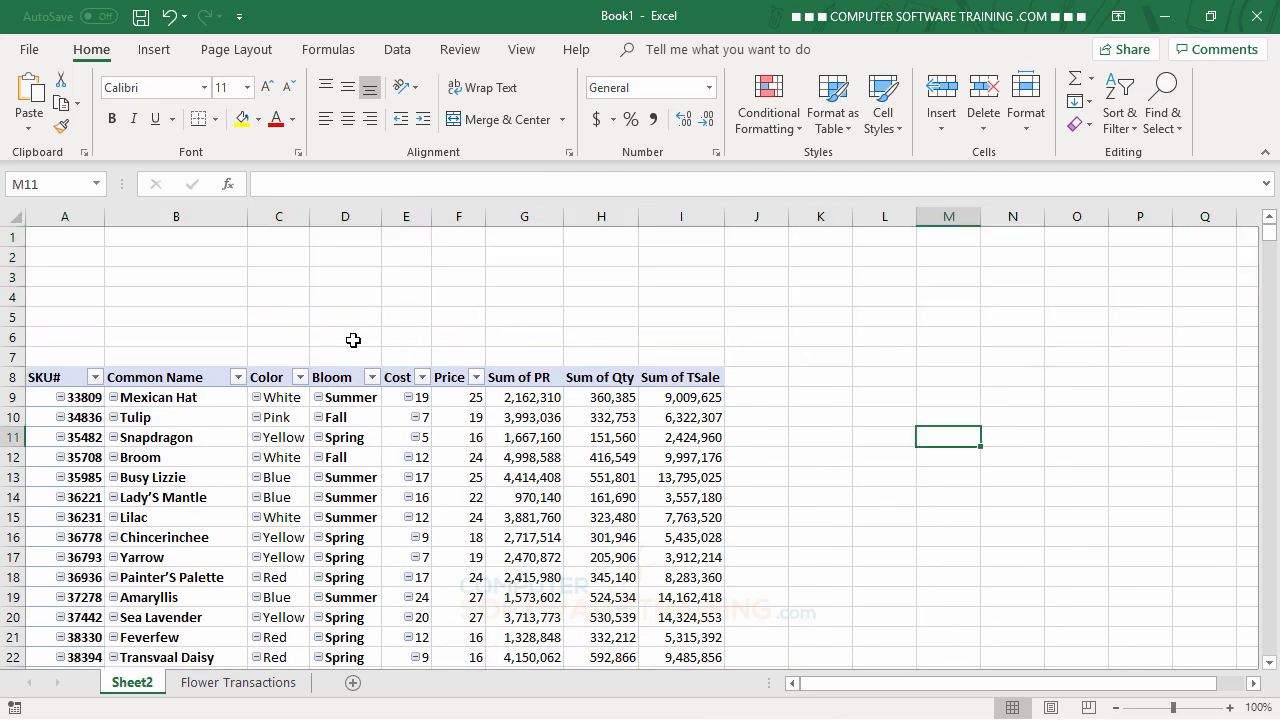
Insert an Order Date timeline for the PivotTable and move it up towards the blank rows above the table
left_click(210, 397)
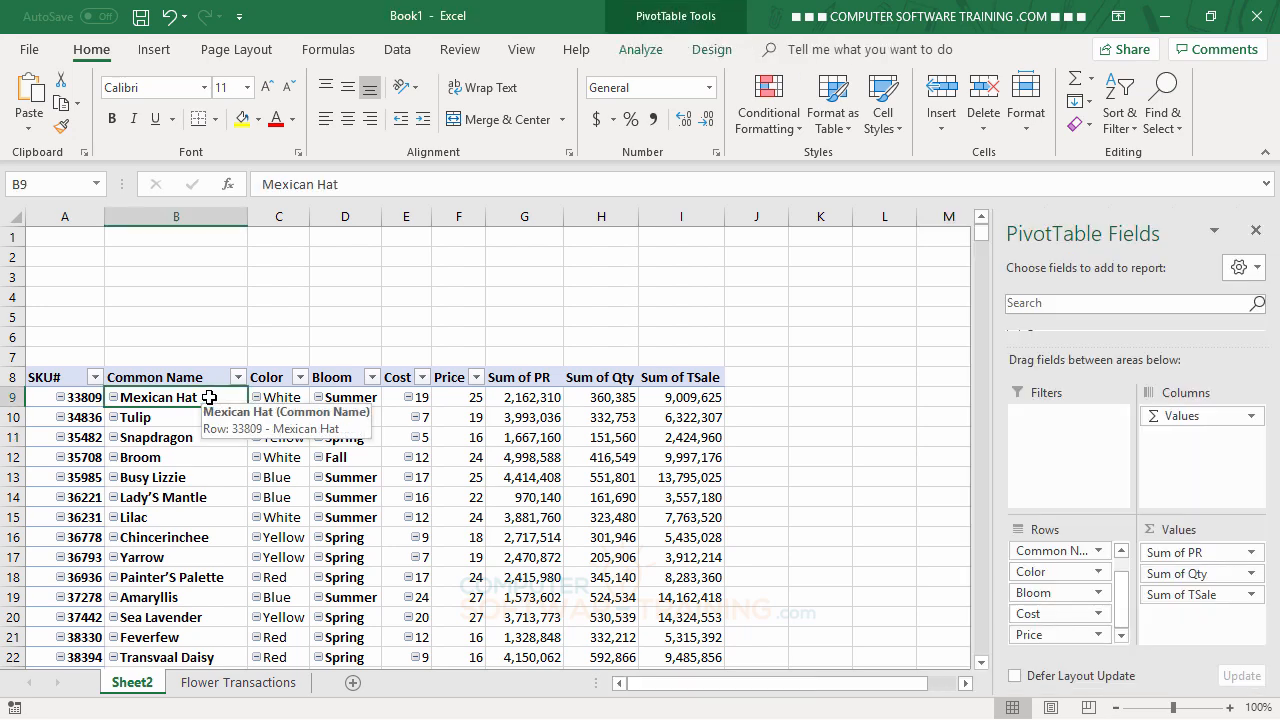
left_click(648, 52)
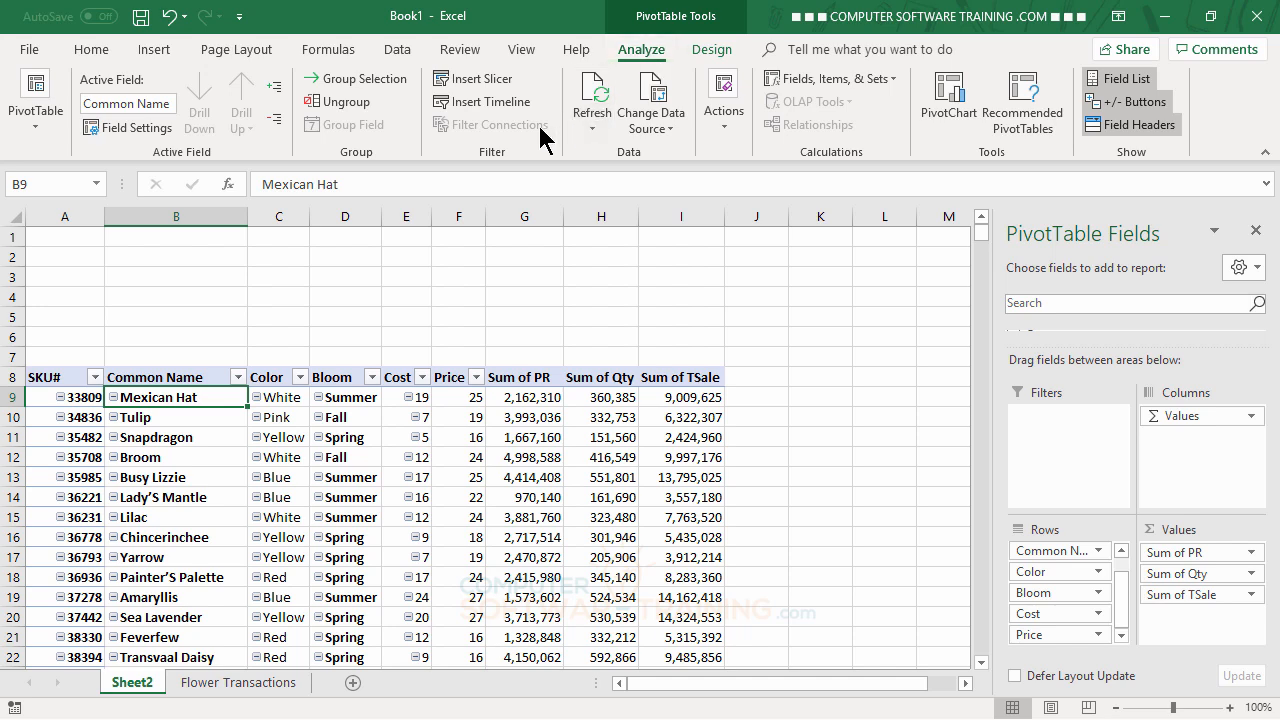
left_click(476, 112)
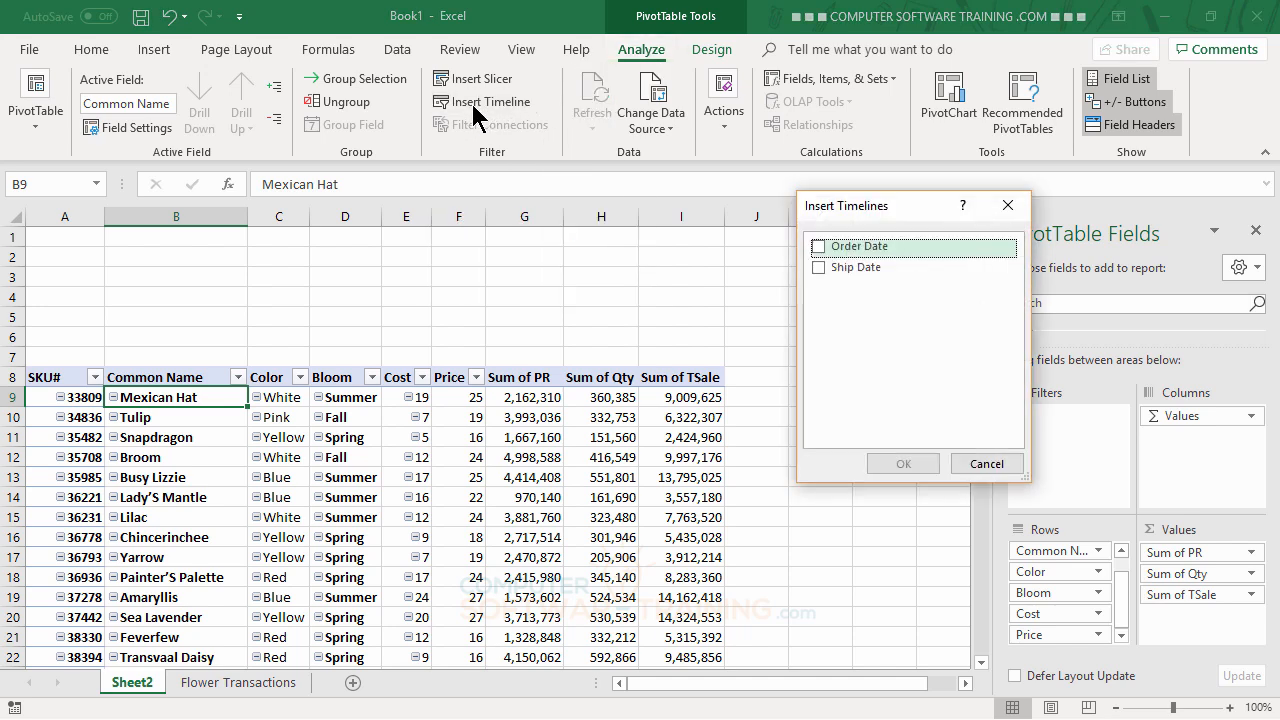
left_click(826, 250)
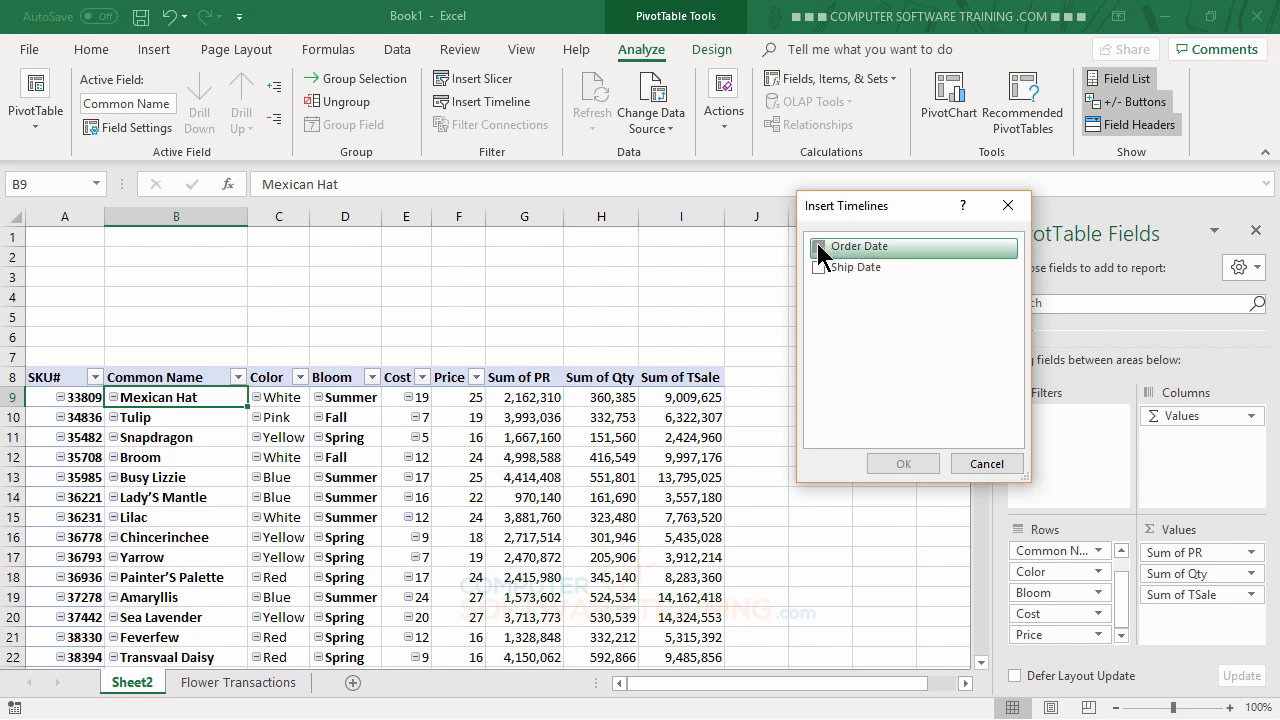
left_click(897, 466)
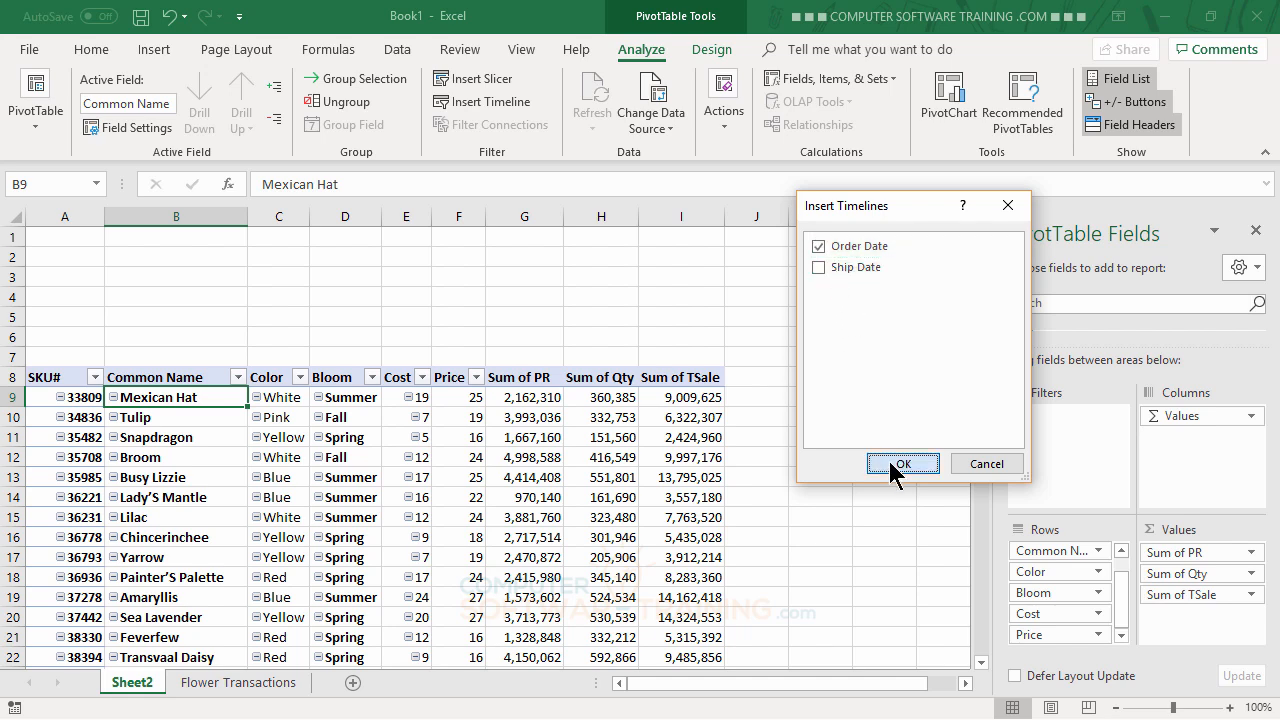
left_click_drag(569, 403, 430, 272)
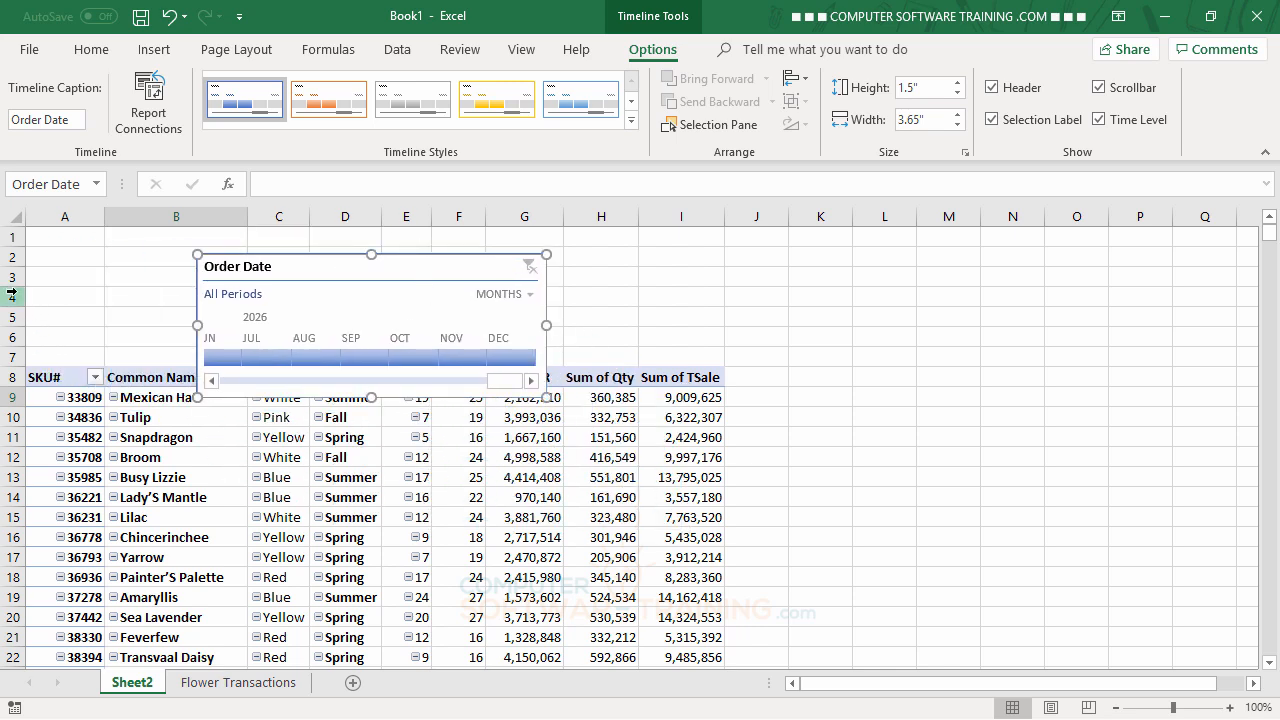
Insert two more blank rows at row 4 and place the Order Date timeline above the PivotTable, starting in column A
left_click_drag(12, 295, 12, 316)
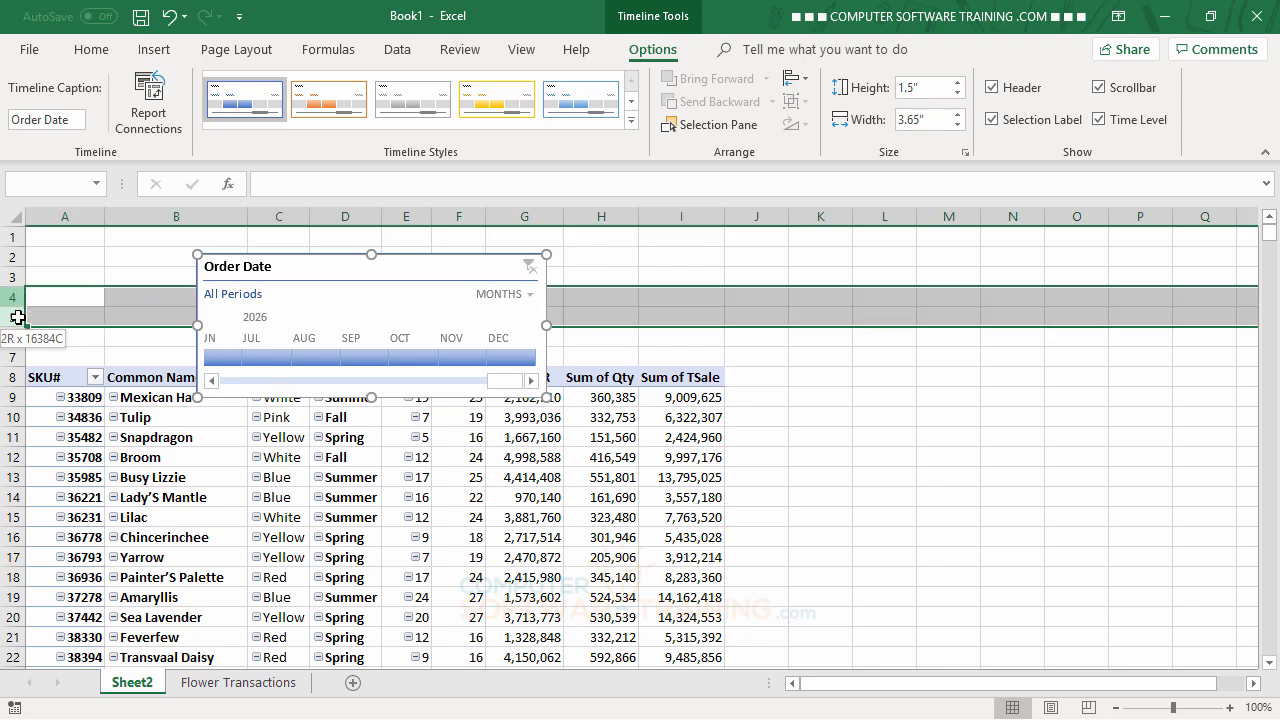
right_click(66, 301)
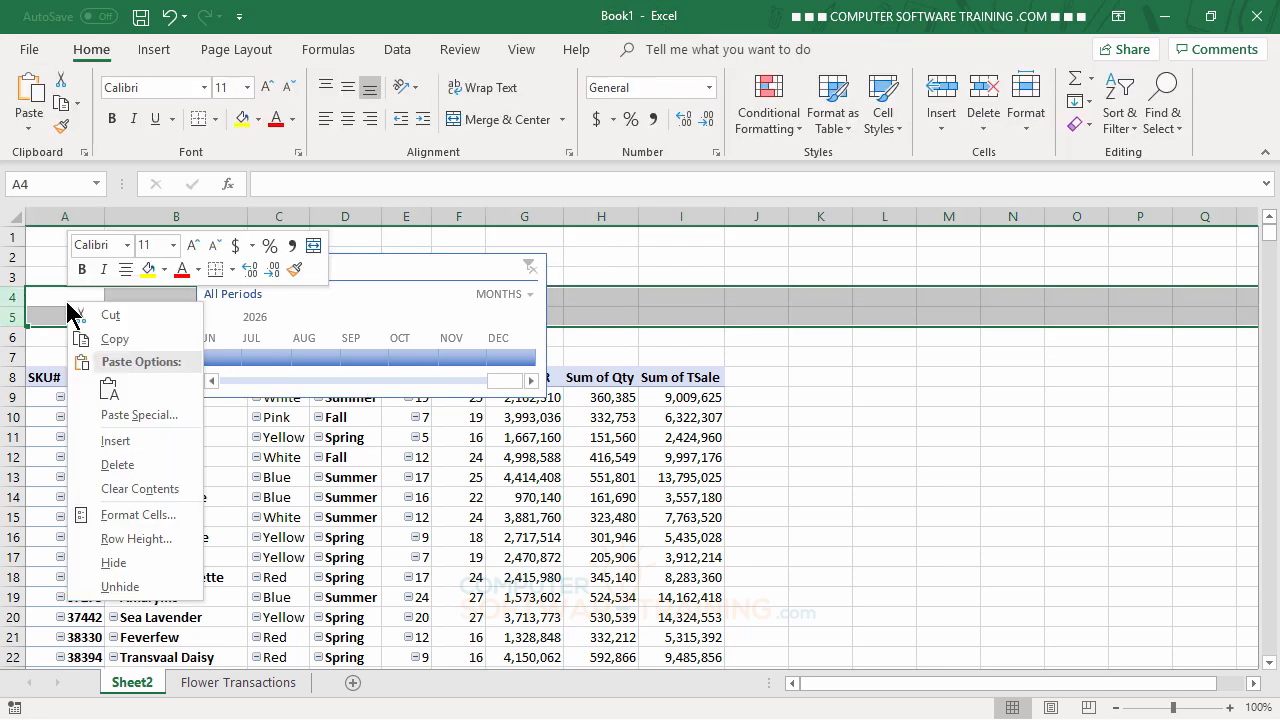
left_click(155, 441)
left_click_drag(384, 267, 223, 258)
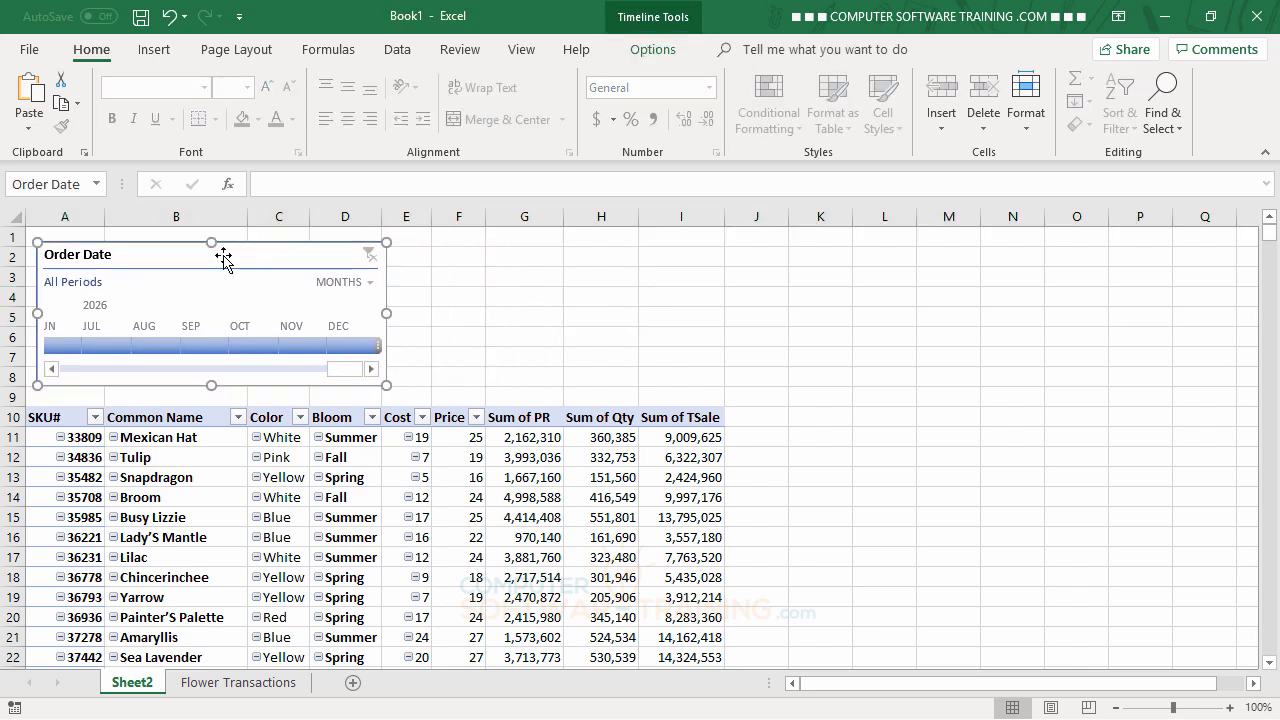
Apply the light blue timeline style to the Order Date timeline and widen it to the end of column I
left_click(656, 52)
left_click(333, 97)
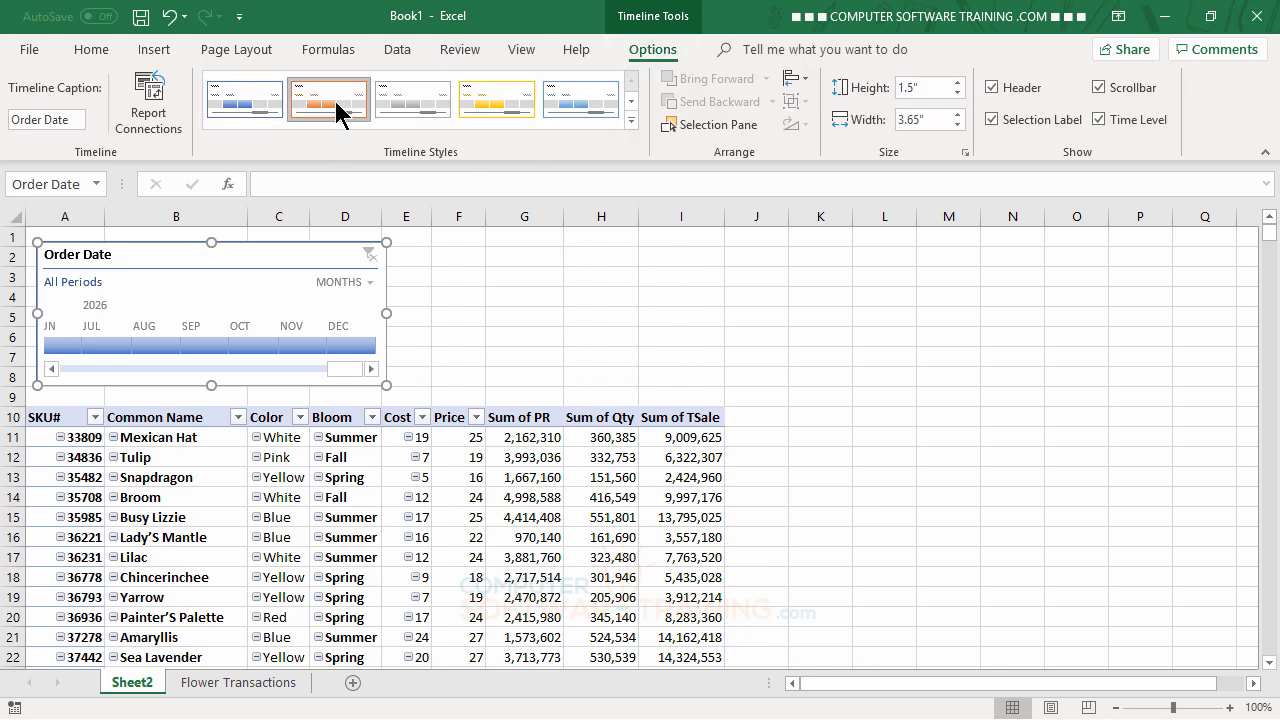
left_click(574, 103)
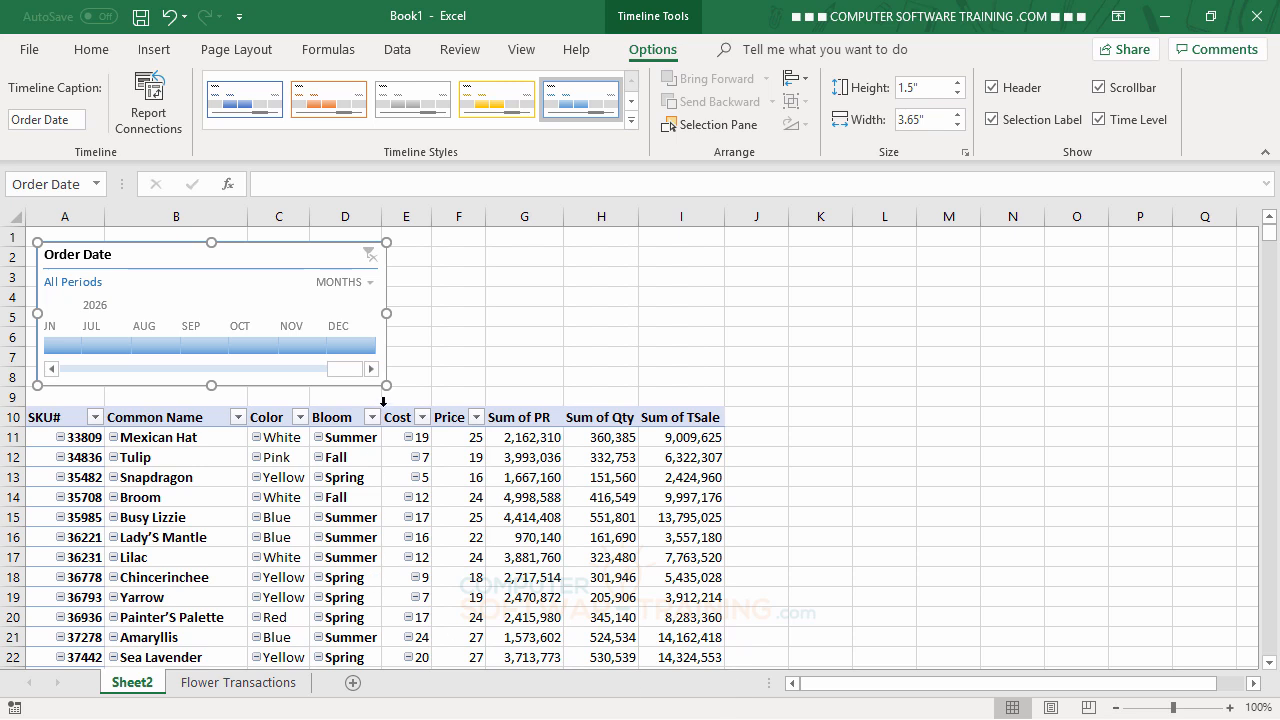
left_click_drag(387, 313, 726, 342)
left_click(892, 383)
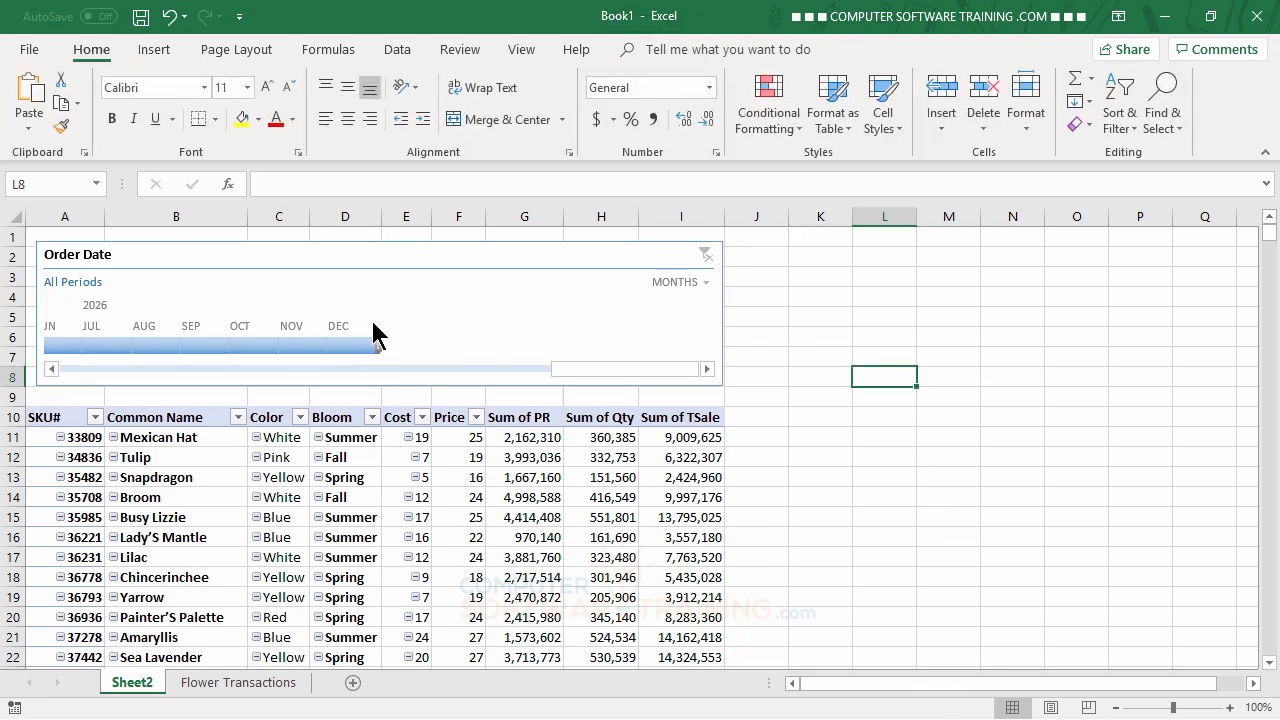
Set the Order Date timeline's time level to Years and narrow the timeline to the end of column E
left_click_drag(51, 370, 51, 370)
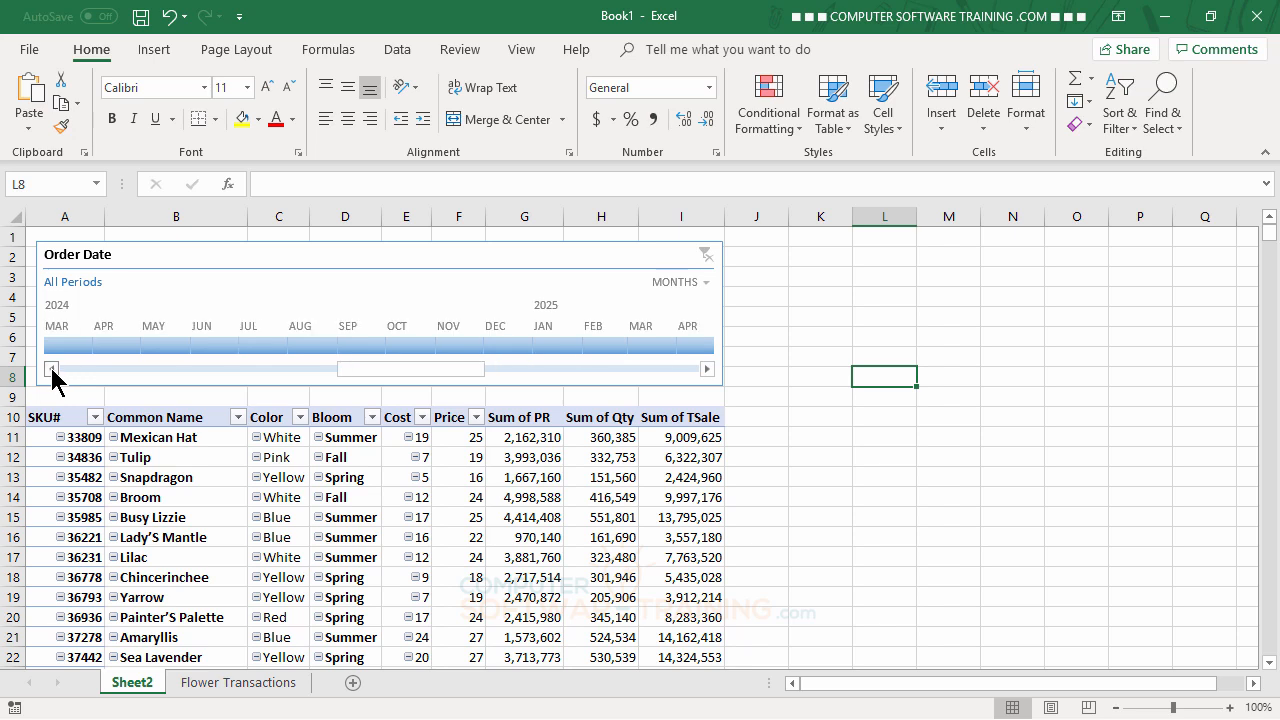
left_click(705, 283)
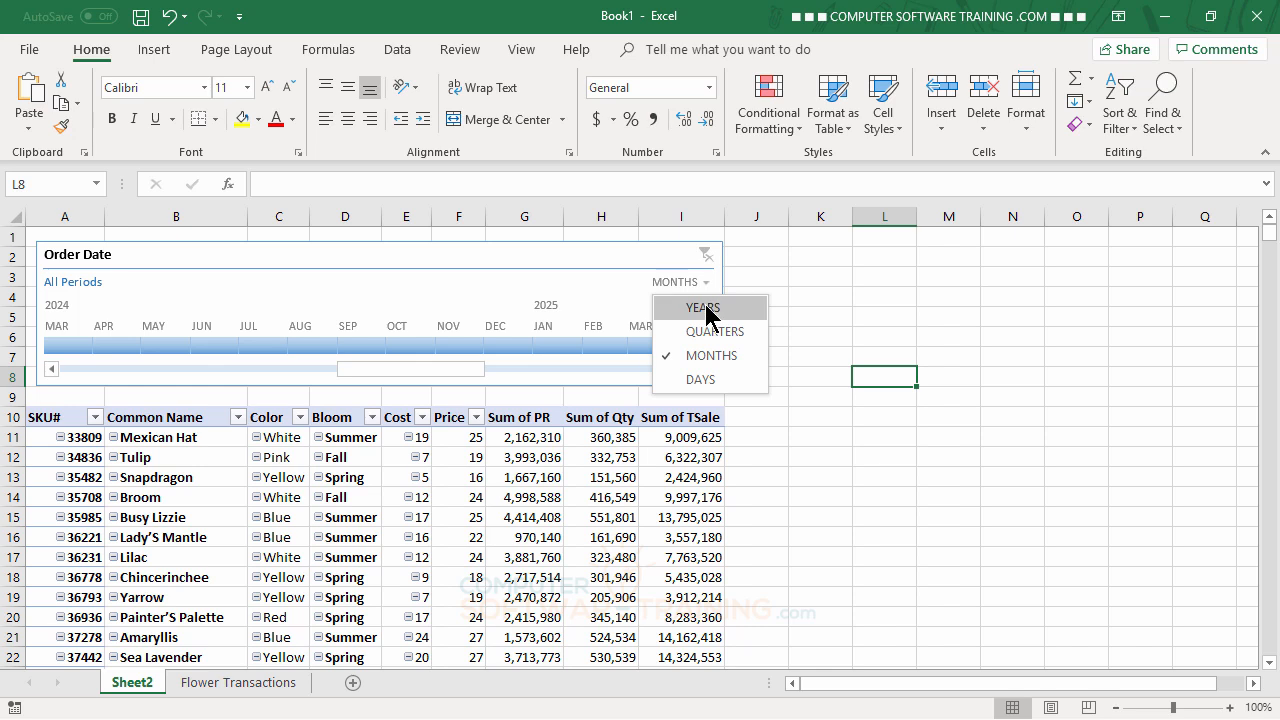
left_click(707, 310)
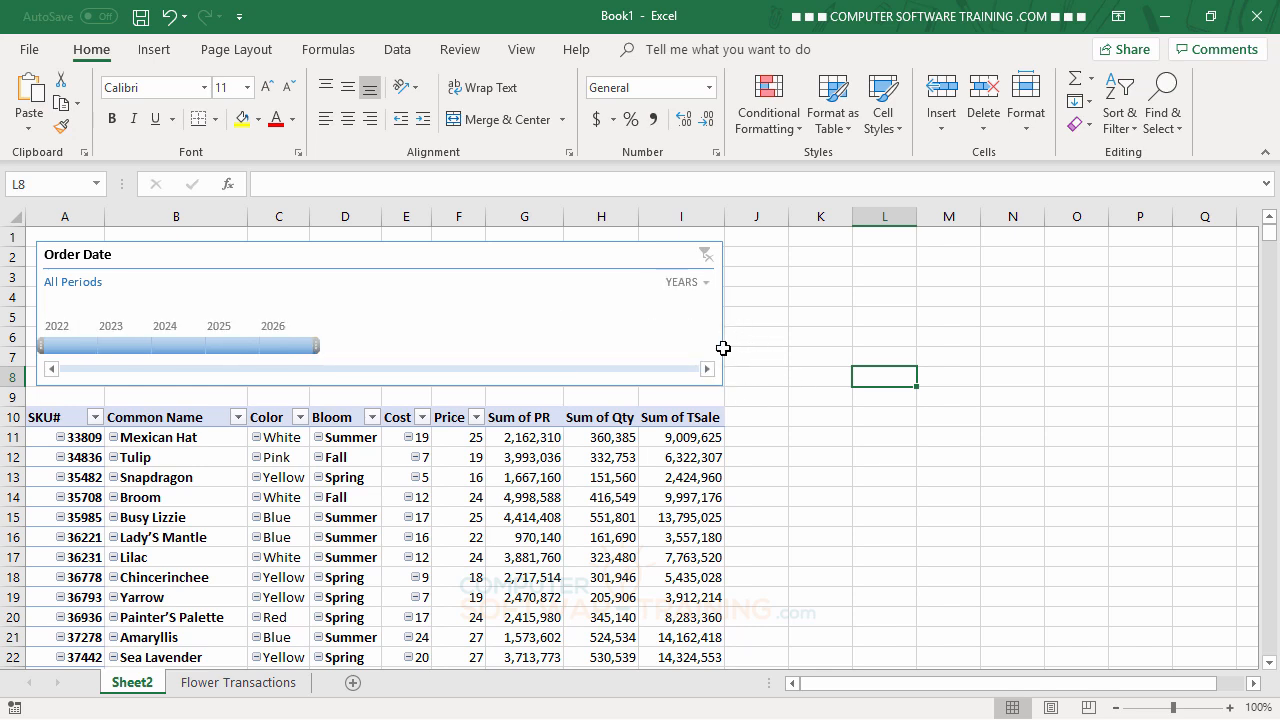
left_click(571, 262)
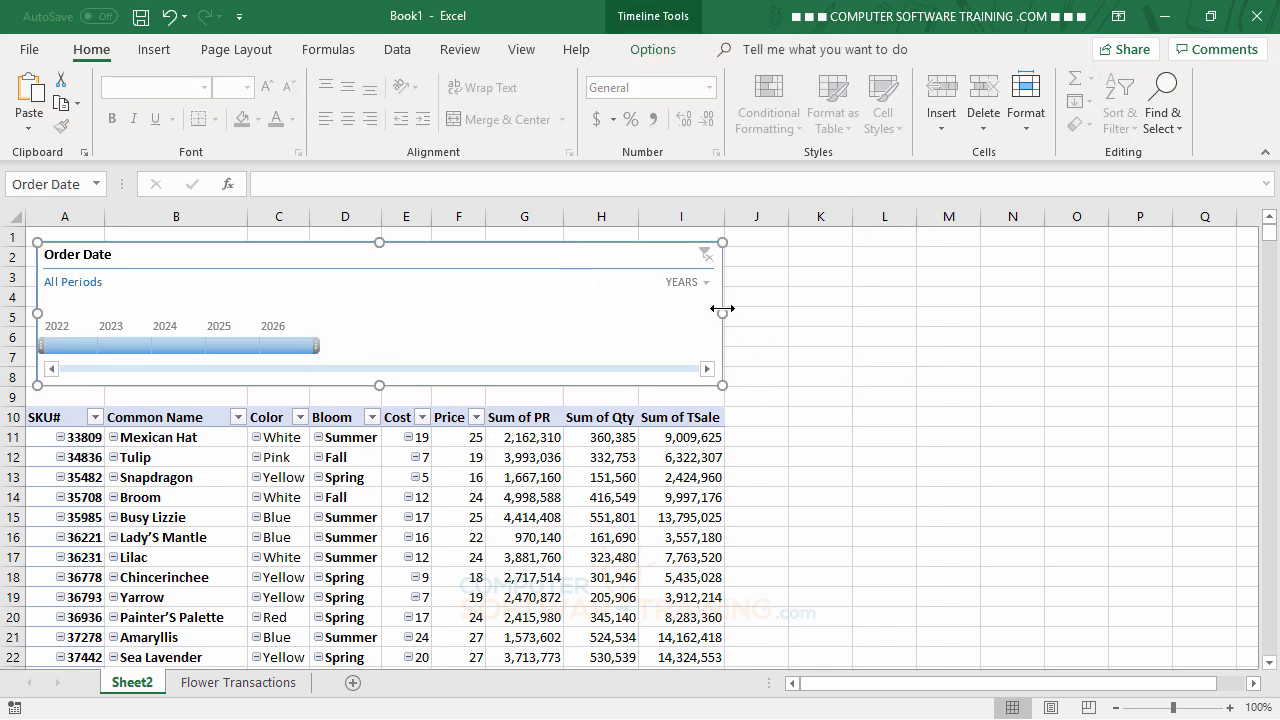
left_click_drag(726, 313, 428, 314)
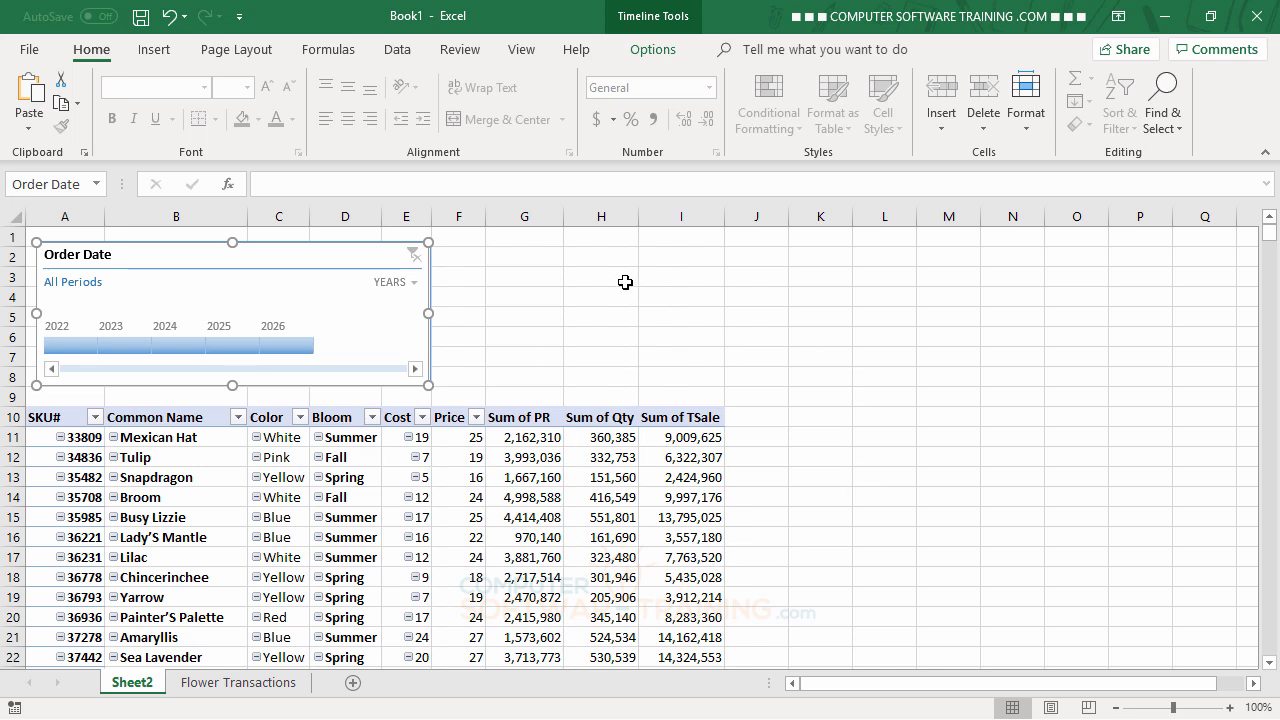
left_click(621, 280)
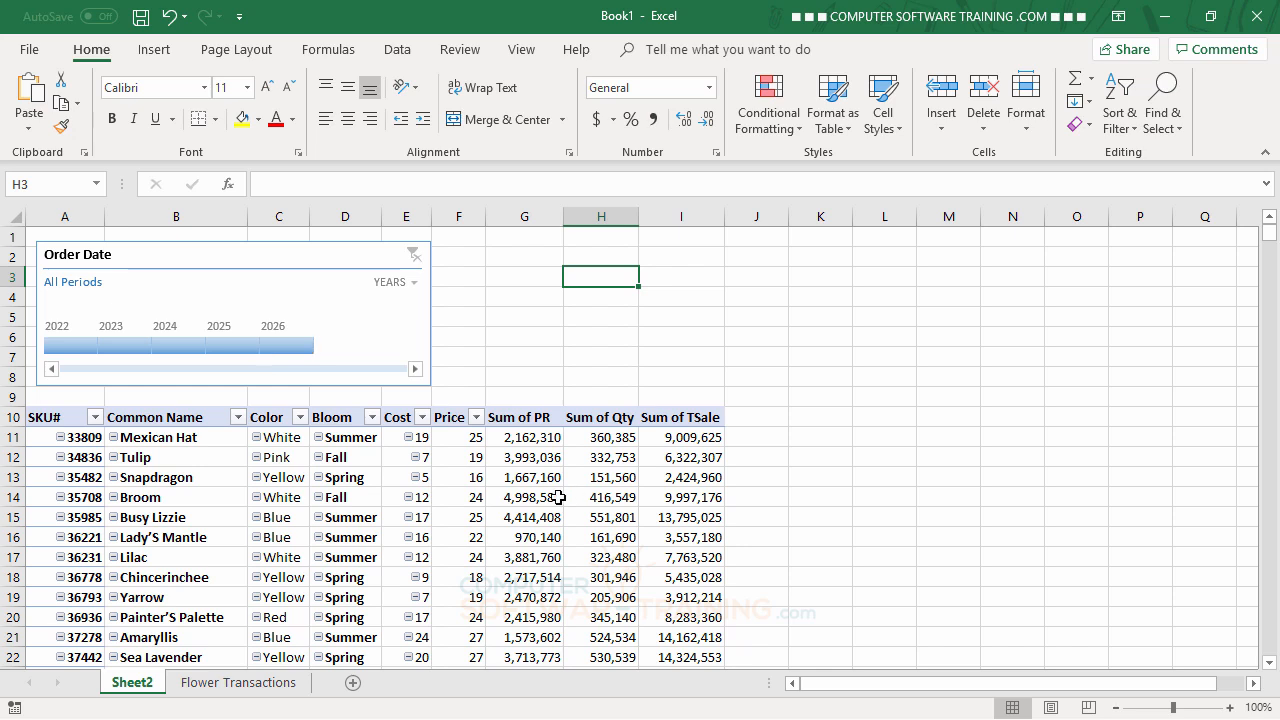
Filter the PivotTable to 2022 with the Order Date timeline and review the rows down to the Grand Total
mouse_move(560, 497)
left_click(63, 347)
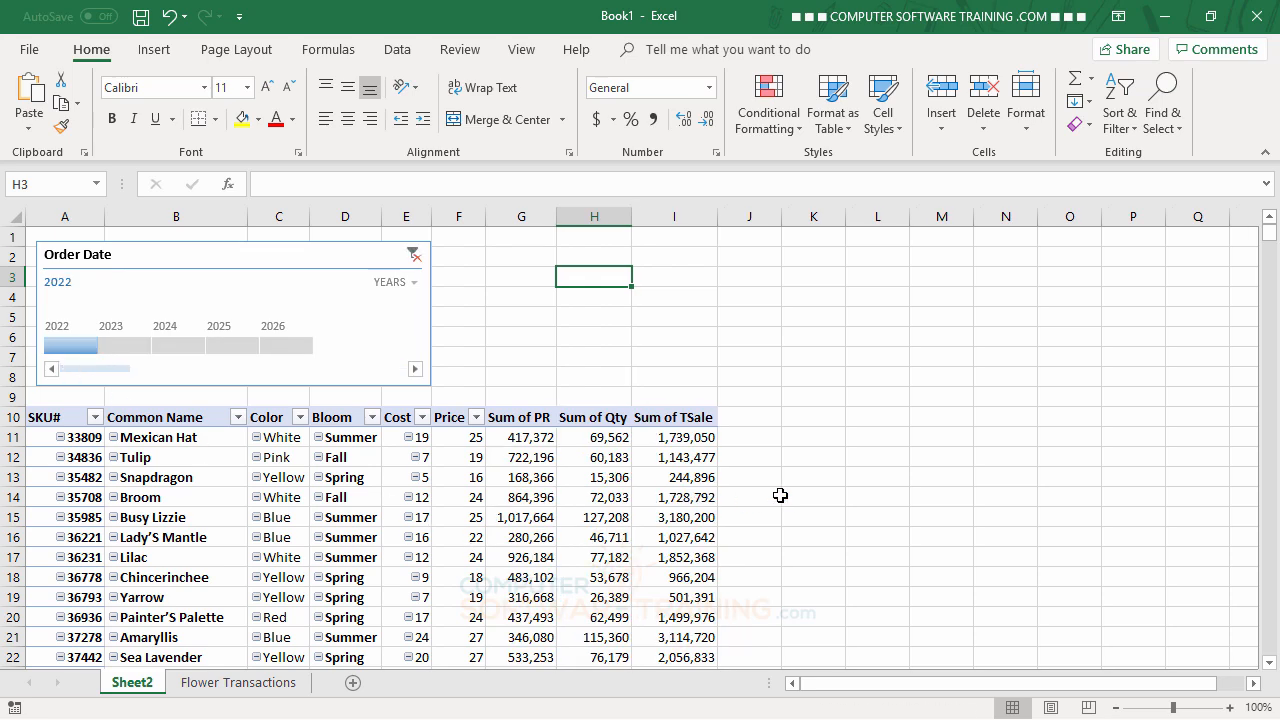
scroll(778, 493, "down", 3)
scroll(778, 493, "up", 3)
scroll(780, 495, "down", 10)
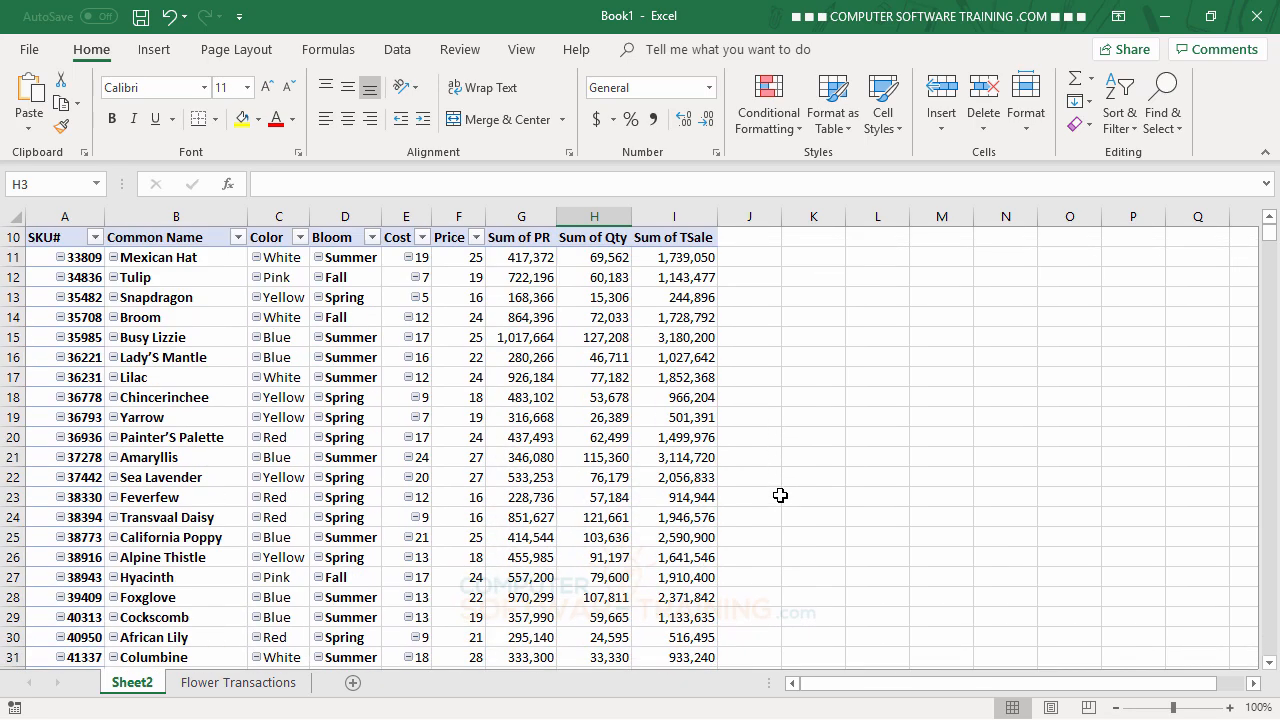
scroll(780, 495, "down", 14)
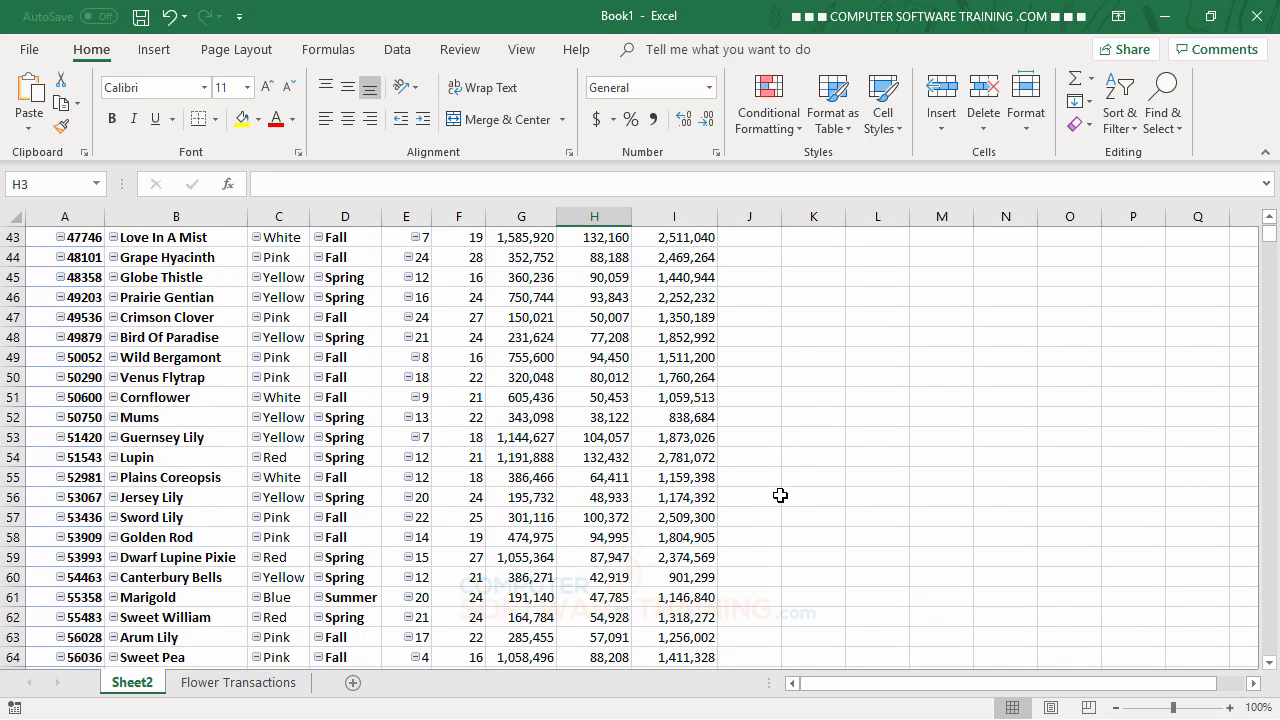
scroll(780, 495, "down", 4)
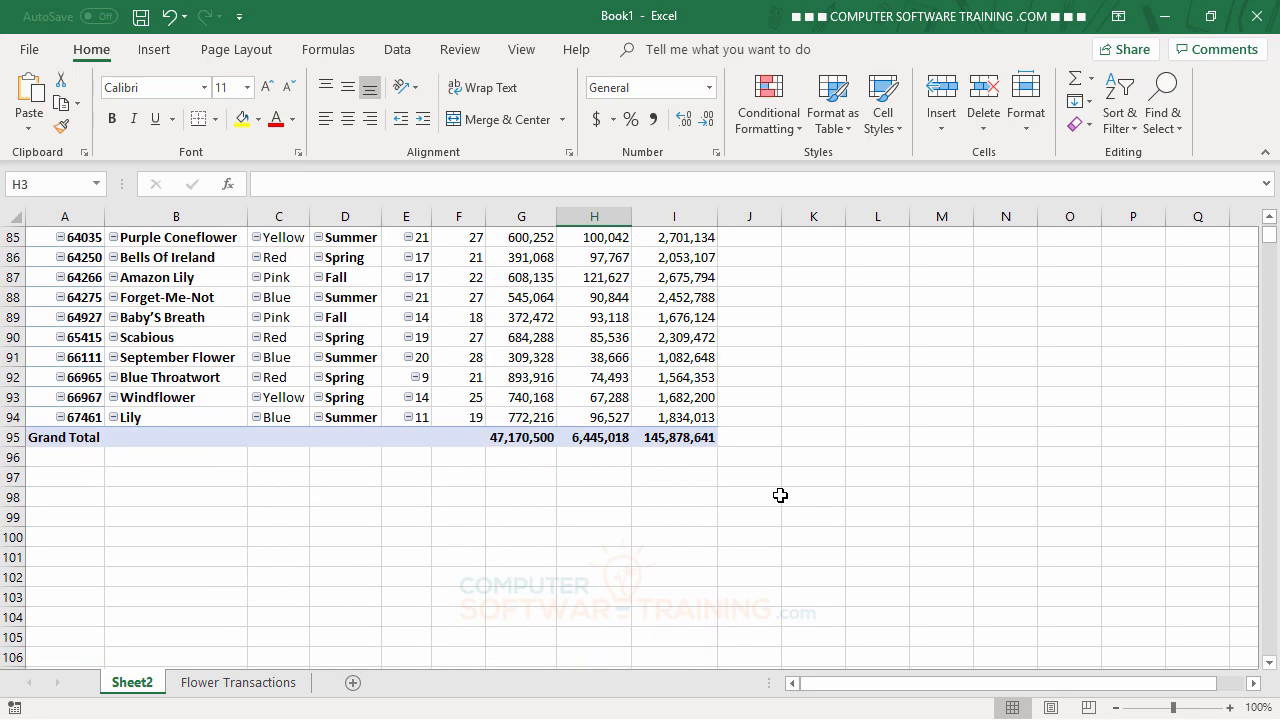
scroll(780, 495, "up", 20)
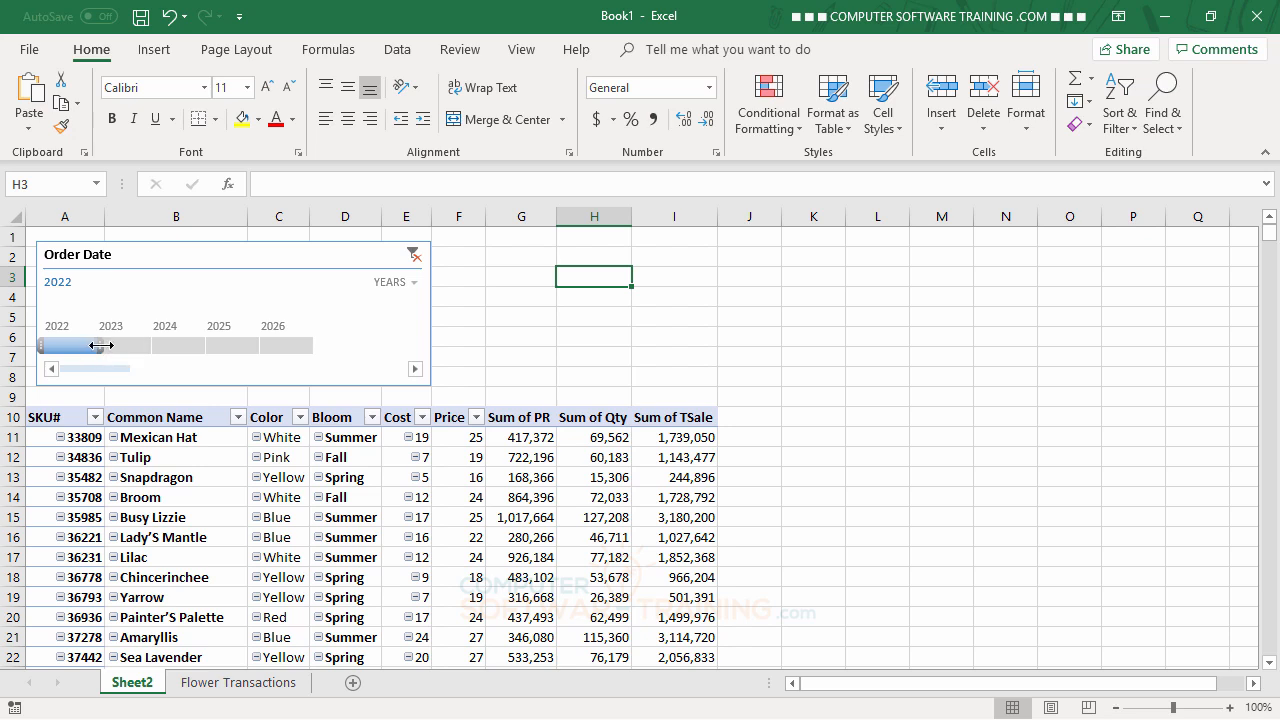
Extend the timeline's selected period to 2022–2024 and set its time level to Quarters
left_click_drag(107, 345, 191, 344)
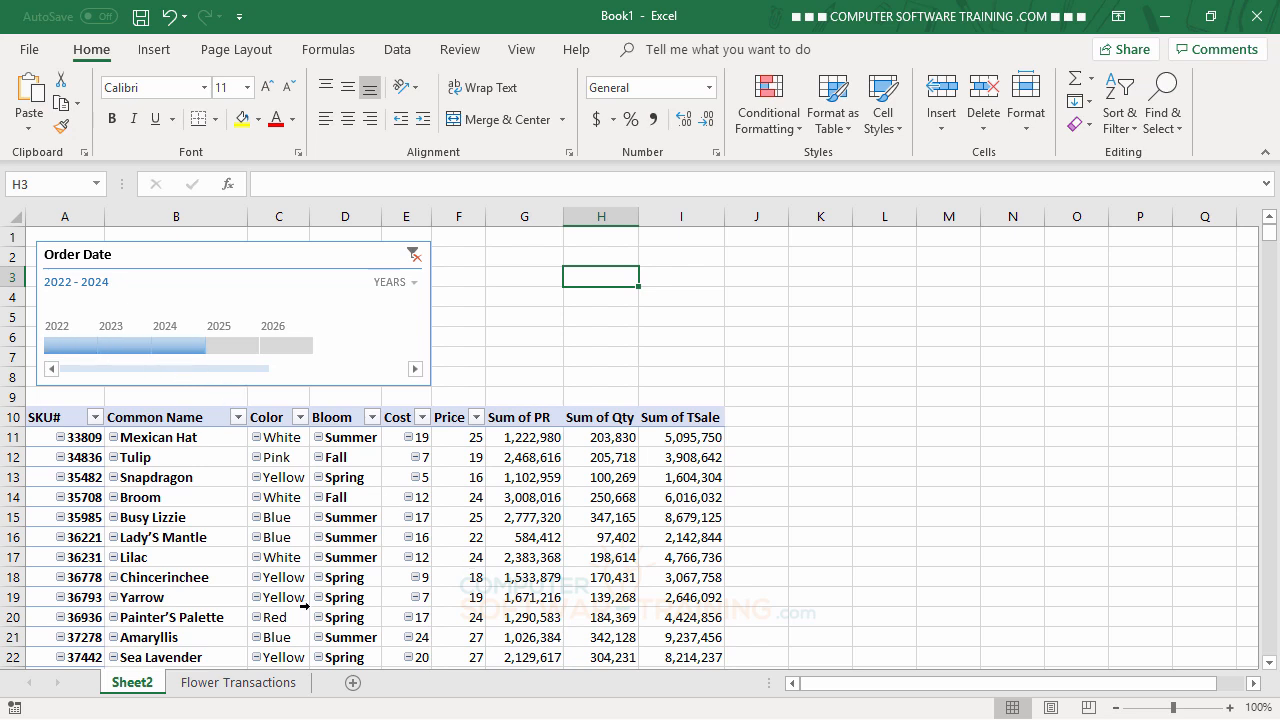
left_click(414, 283)
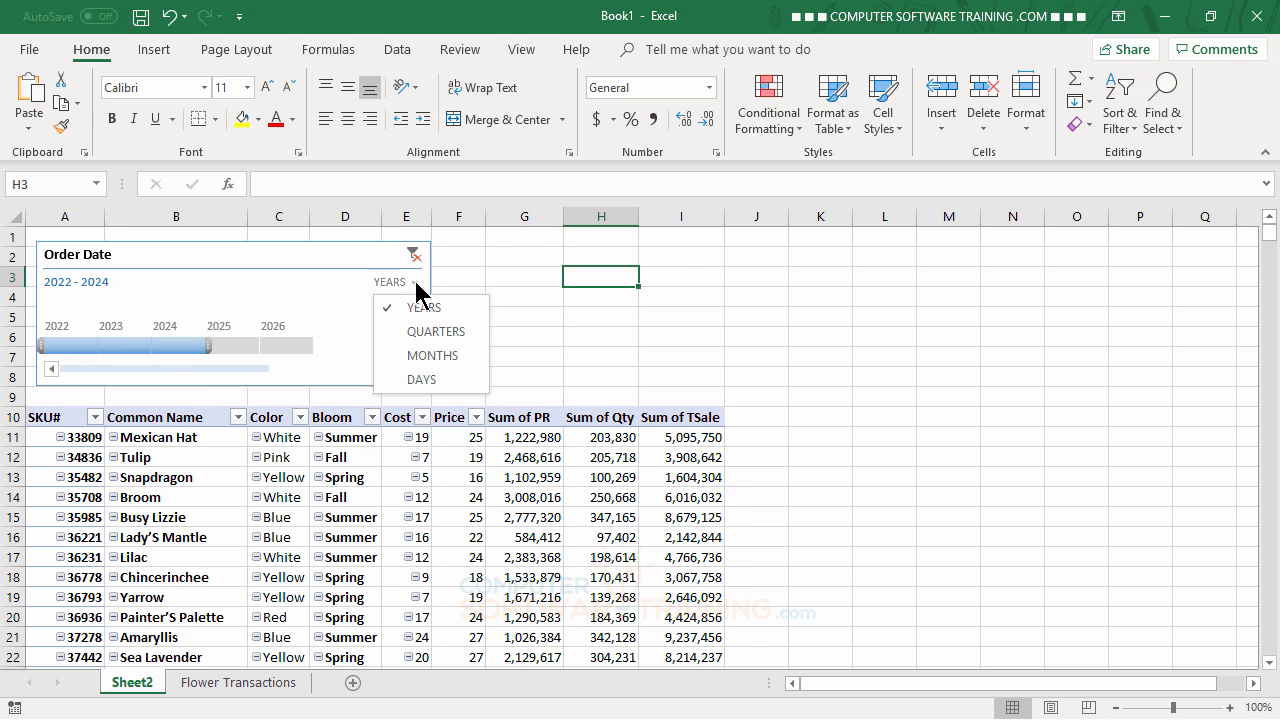
left_click(428, 333)
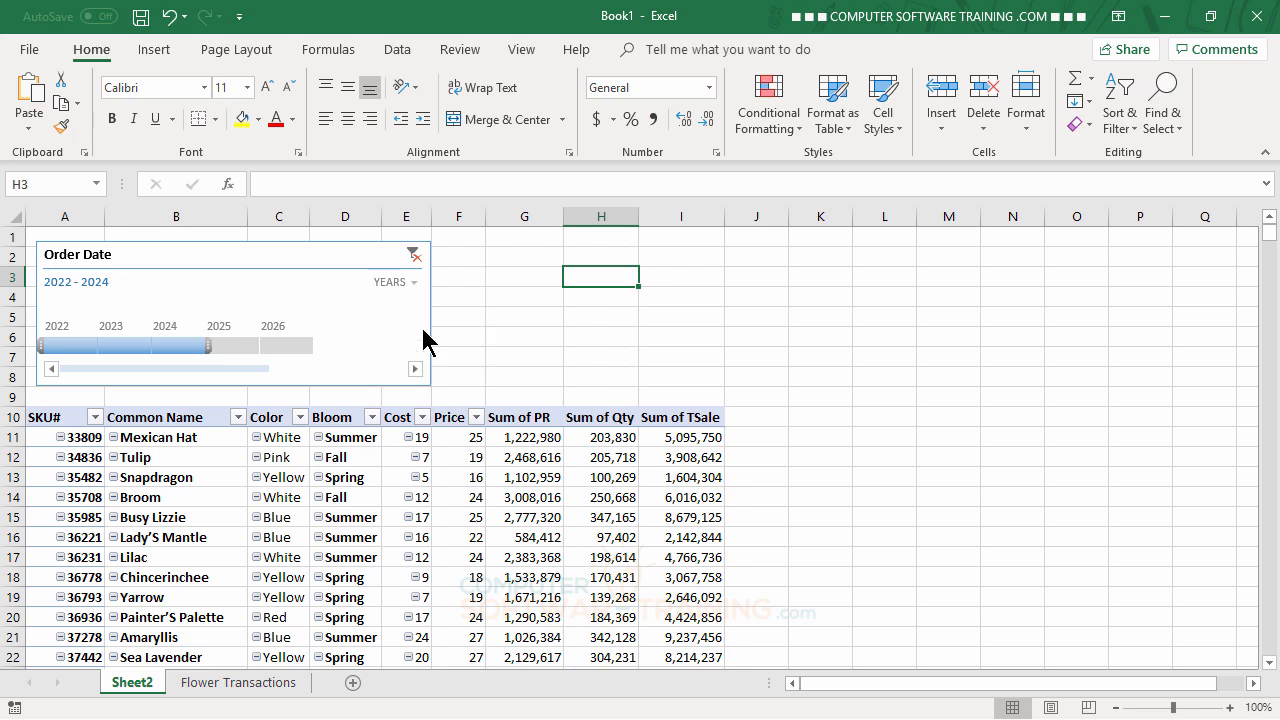
Widen the Order Date timeline into column J so that all quarters from 2022 to 2026 fit
left_click(361, 259)
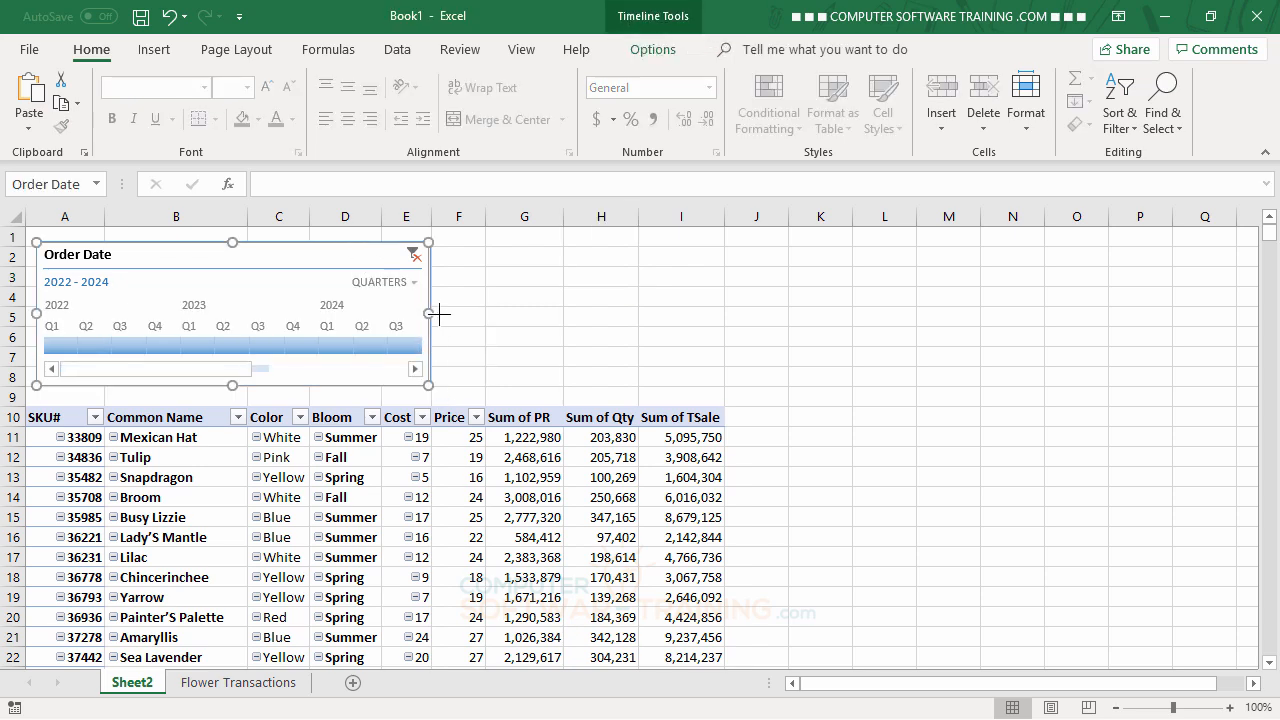
left_click_drag(431, 314, 767, 314)
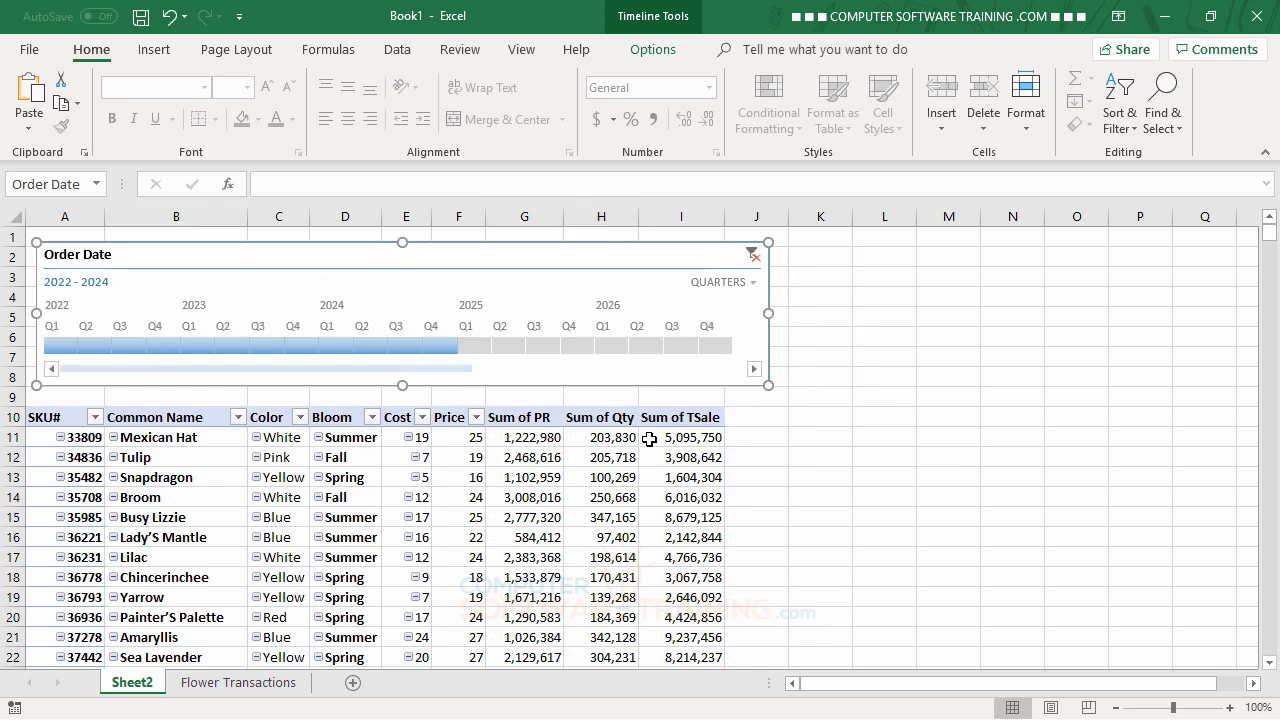
left_click(939, 394)
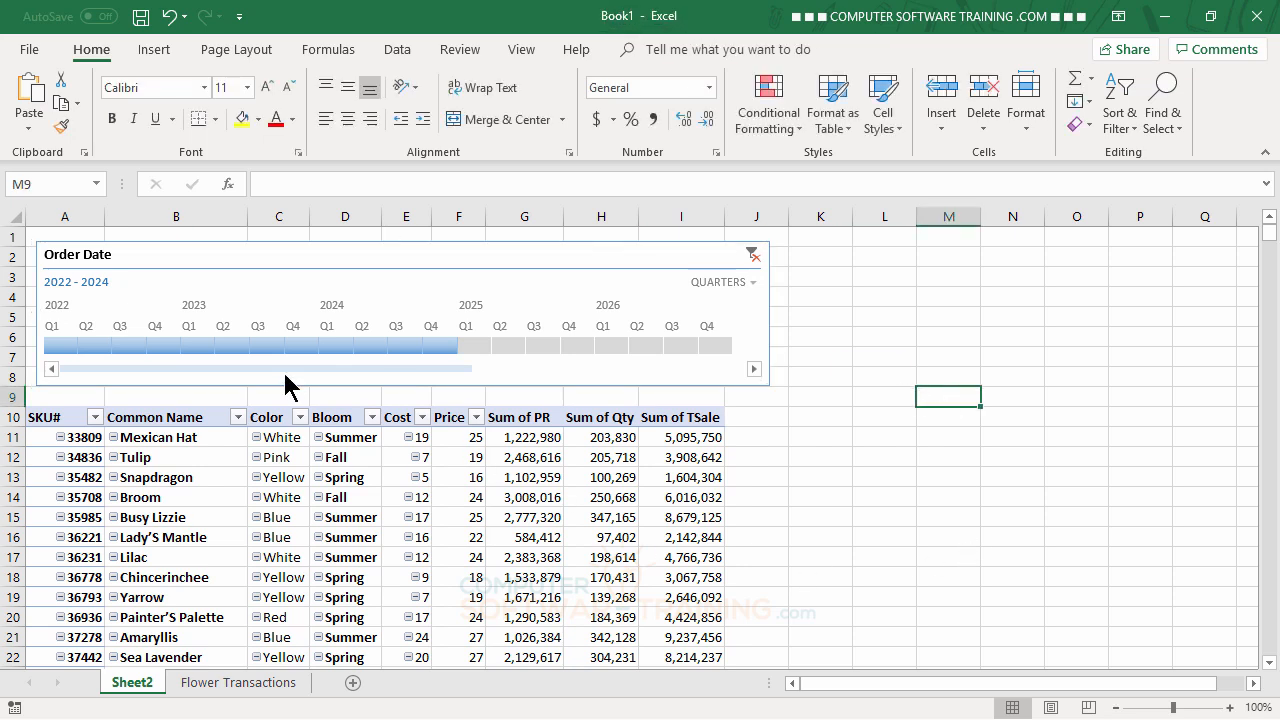
Replace the 2022–2024 timeline filter with Q1–Q2 2023, and clear the filter back to all periods
left_click(753, 256)
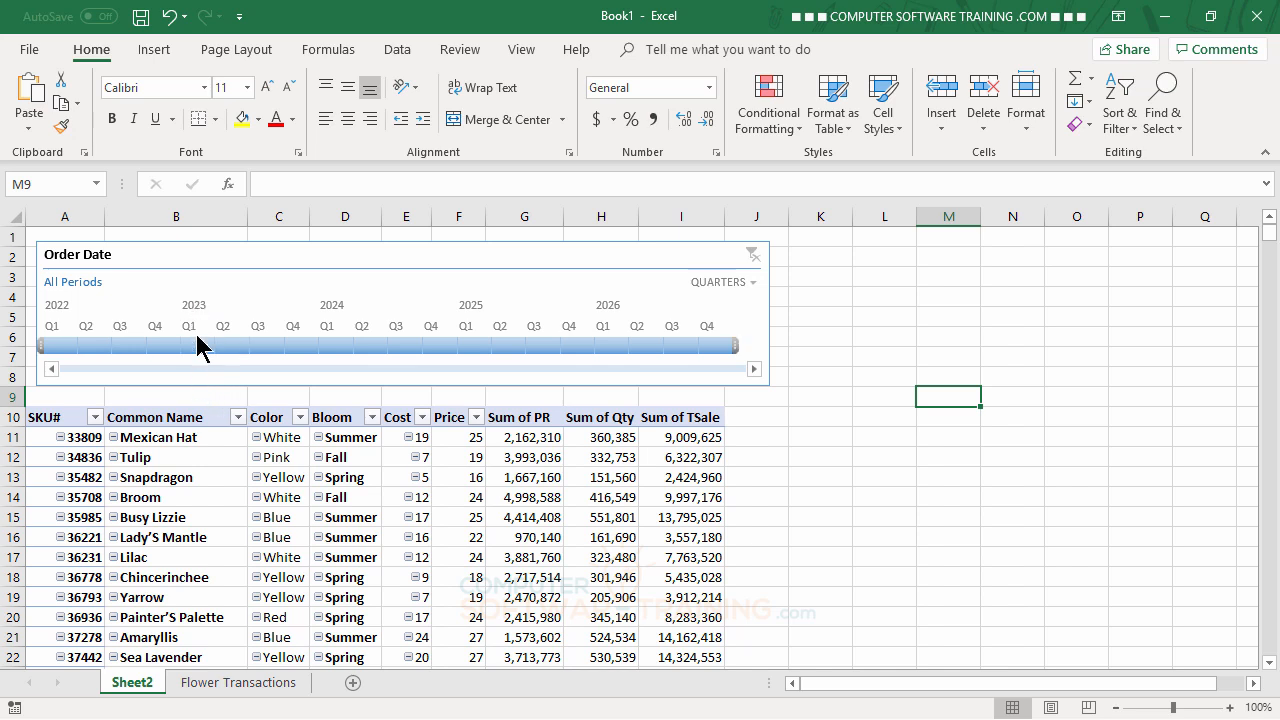
left_click_drag(194, 339, 224, 347)
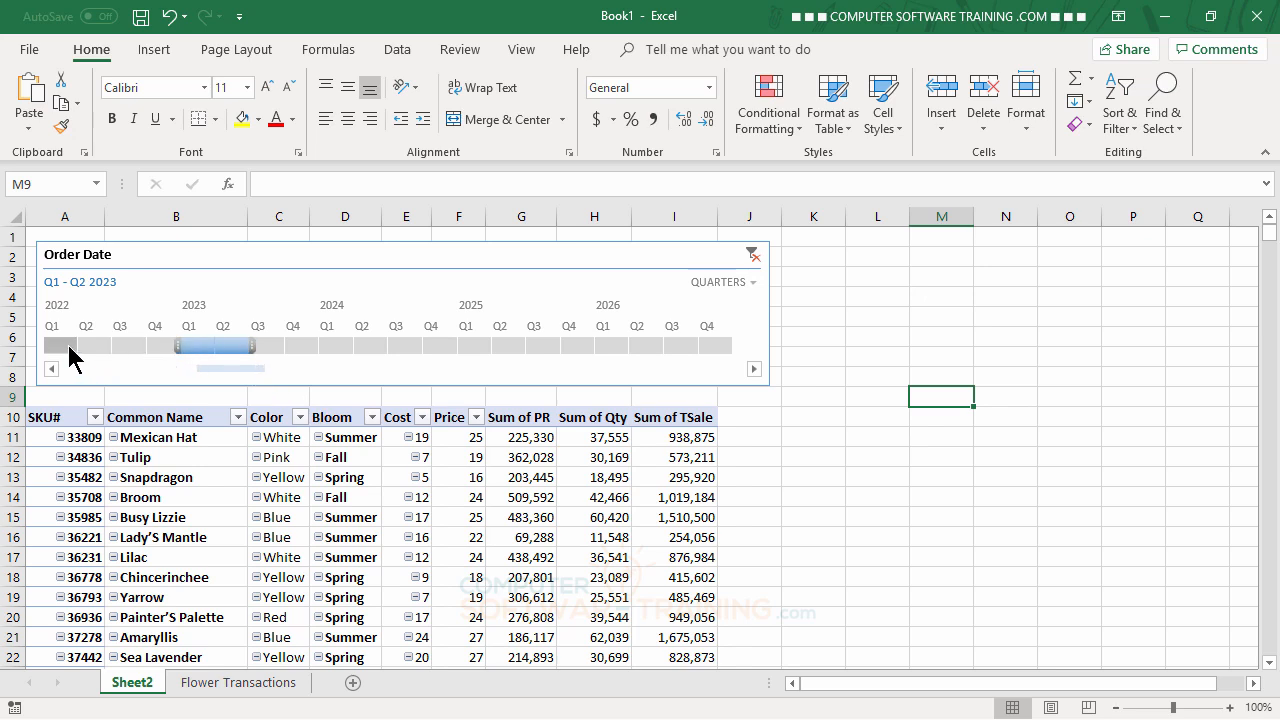
left_click(752, 256)
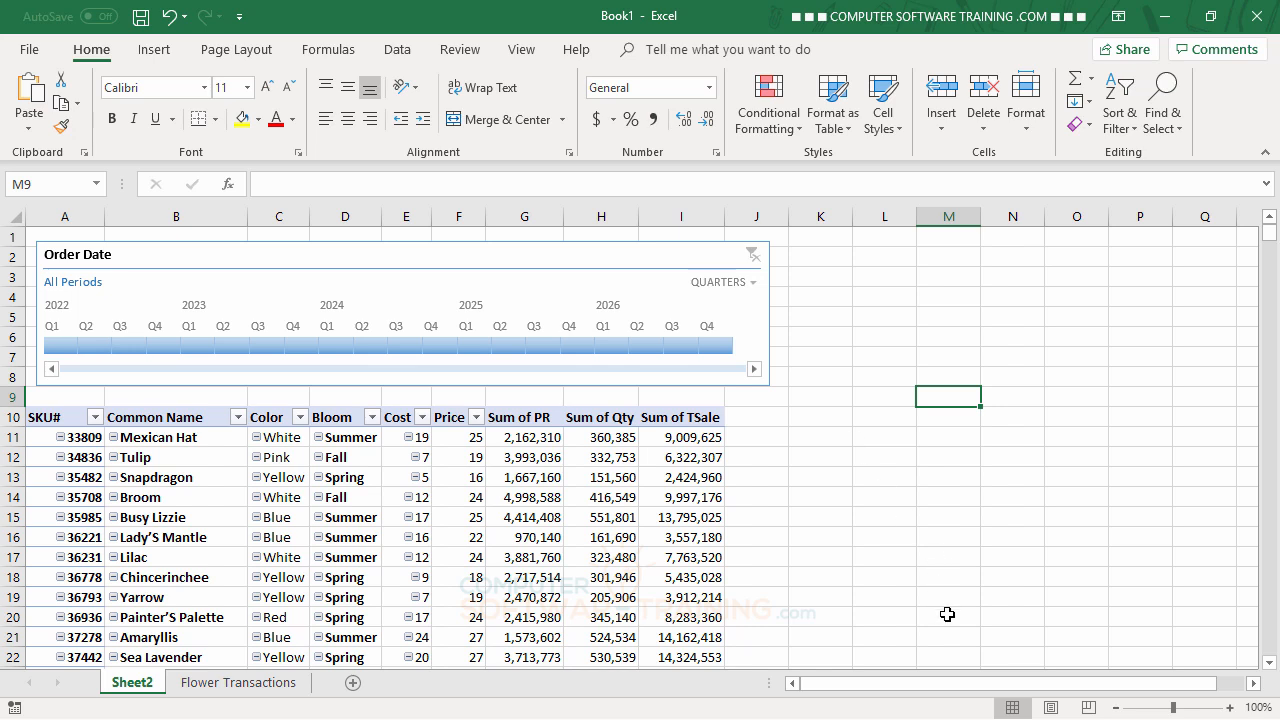
Insert slicers for the Rep and Zone fields of the PivotTable
mouse_move(692, 532)
left_click(341, 457)
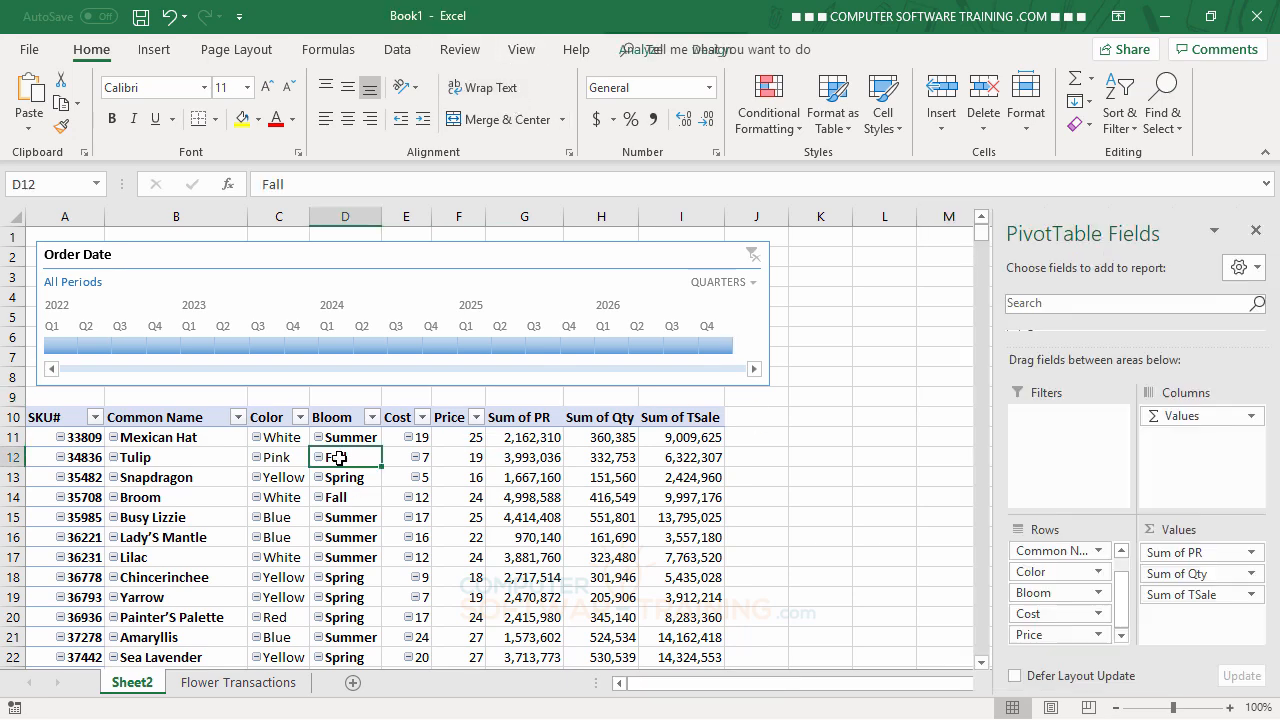
left_click(642, 52)
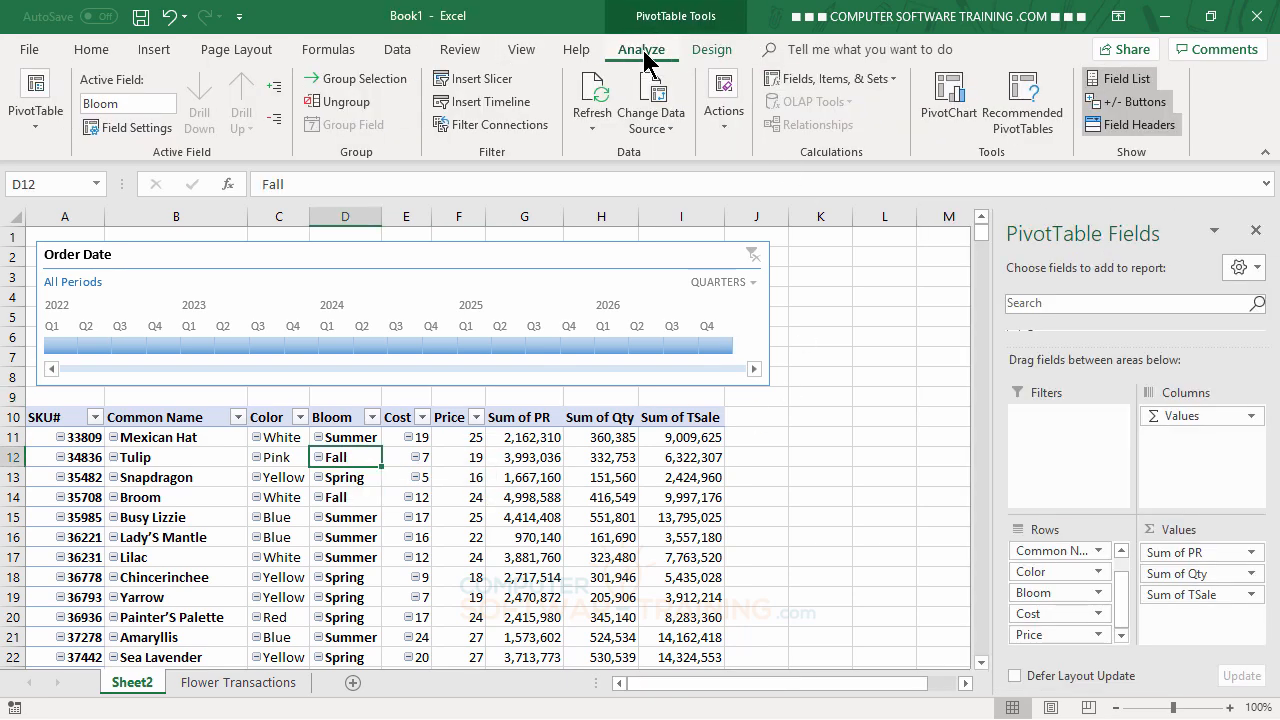
left_click(482, 79)
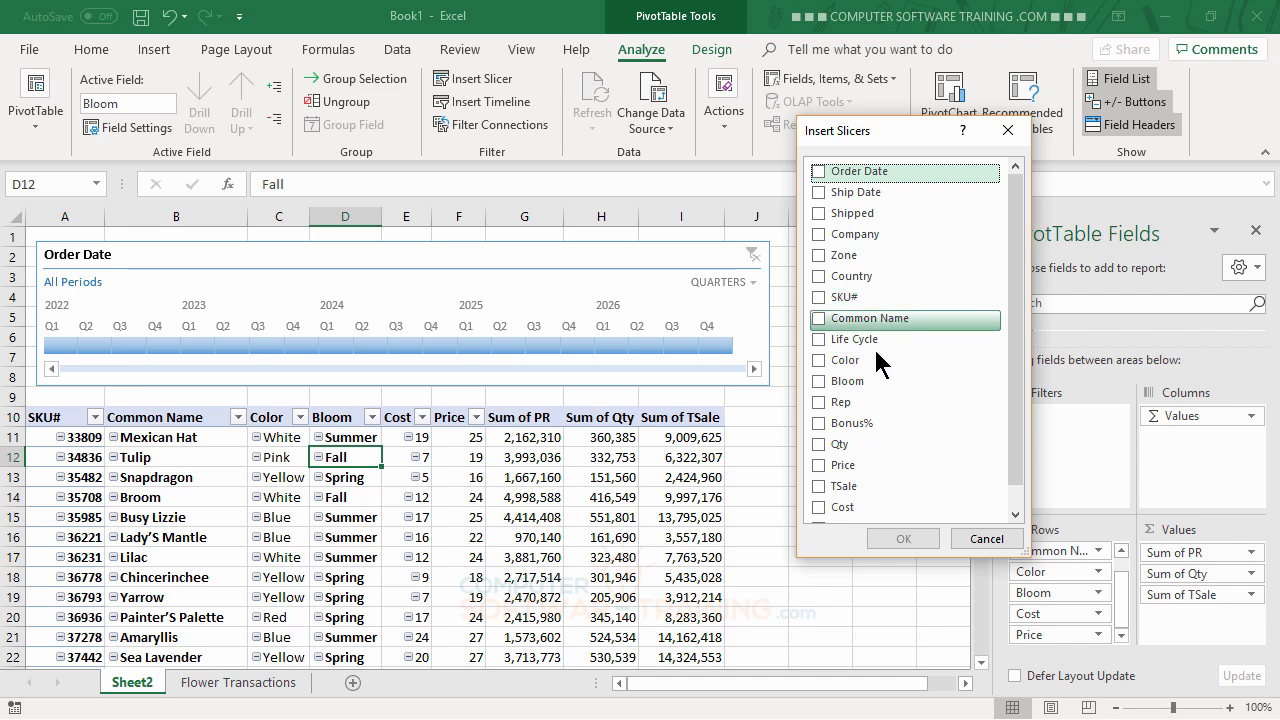
left_click(820, 402)
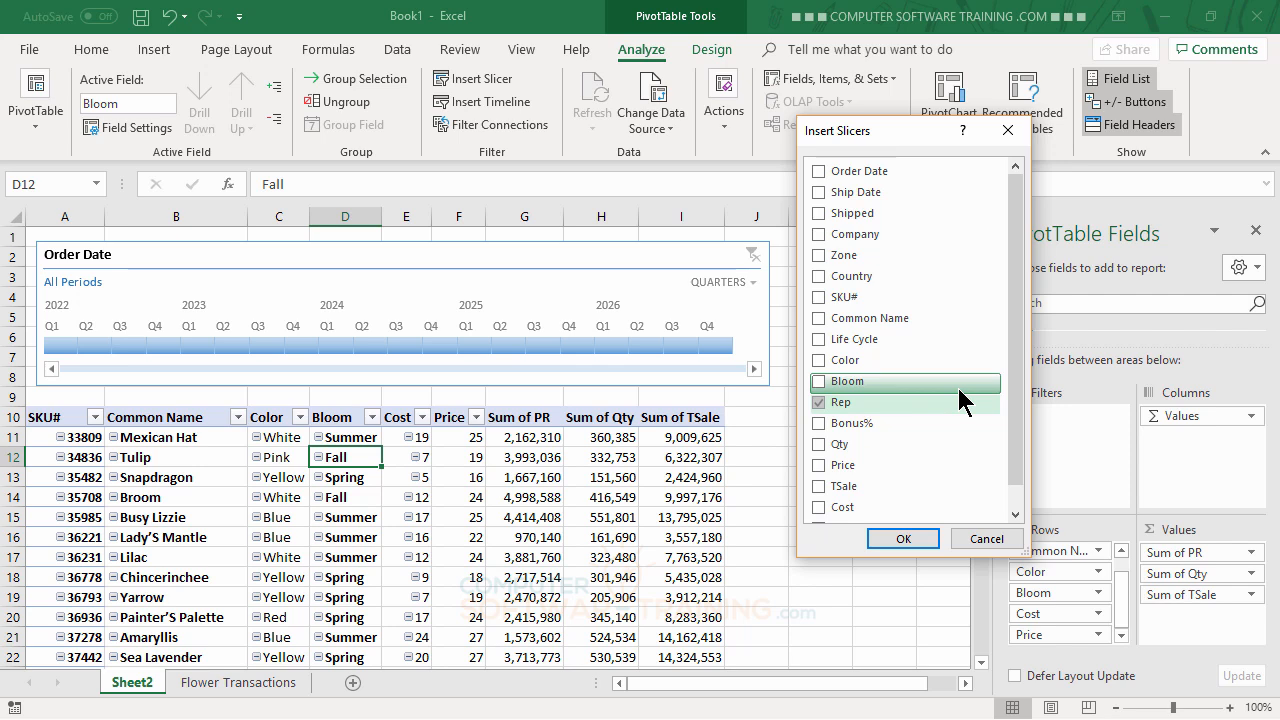
left_click(820, 262)
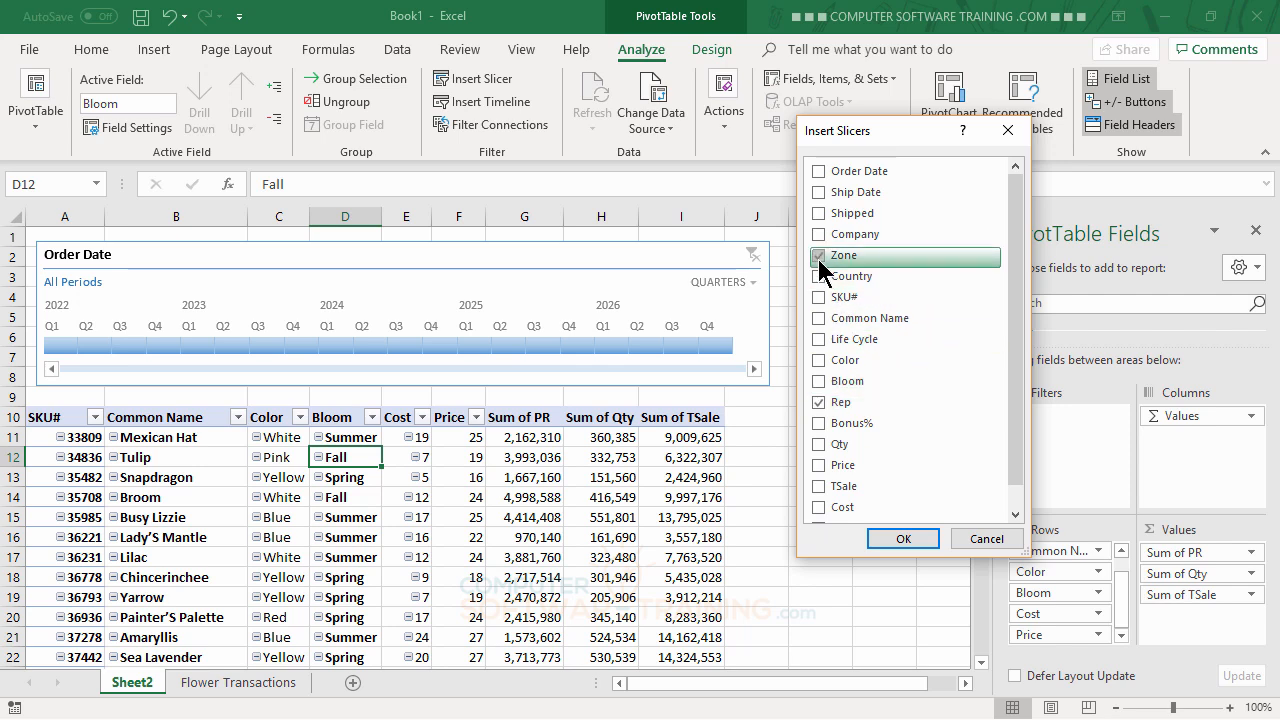
left_click(903, 539)
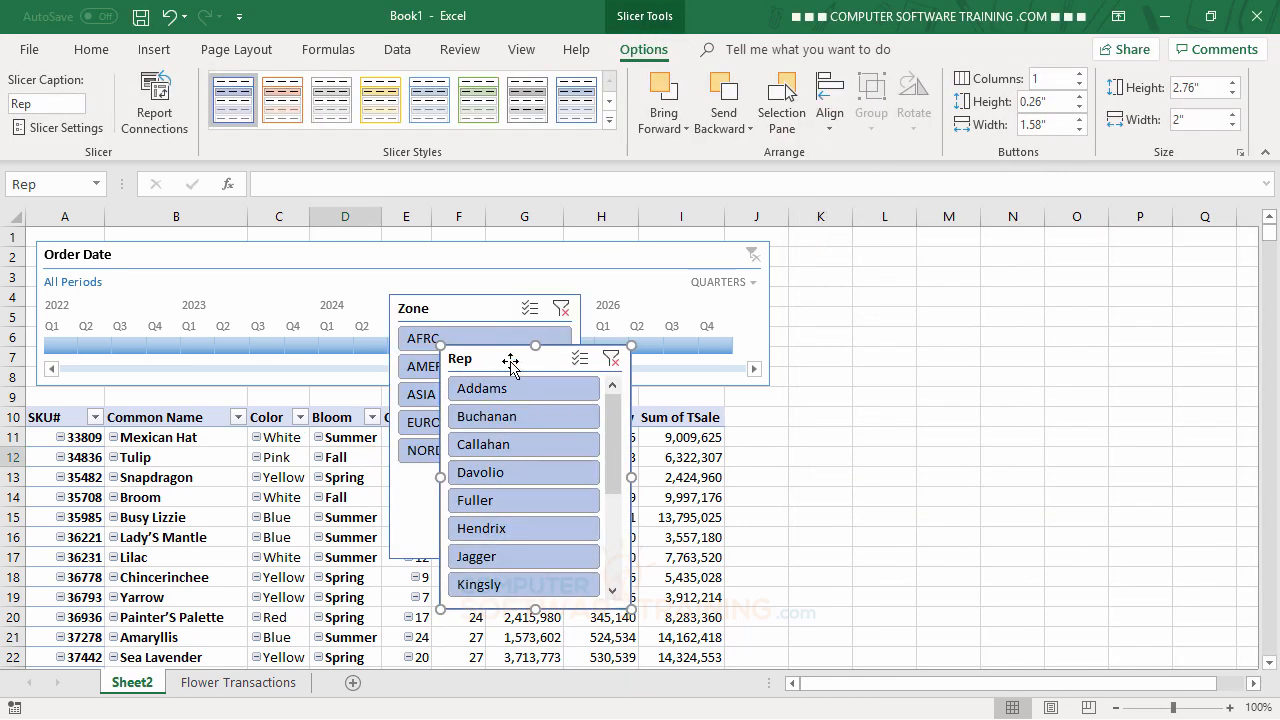
Place the Rep slicer beside the timeline, widen it to about 3.06", set 3 columns, and shorten it to fit its buttons
left_click_drag(509, 357, 854, 262)
left_click_drag(976, 376, 1075, 376)
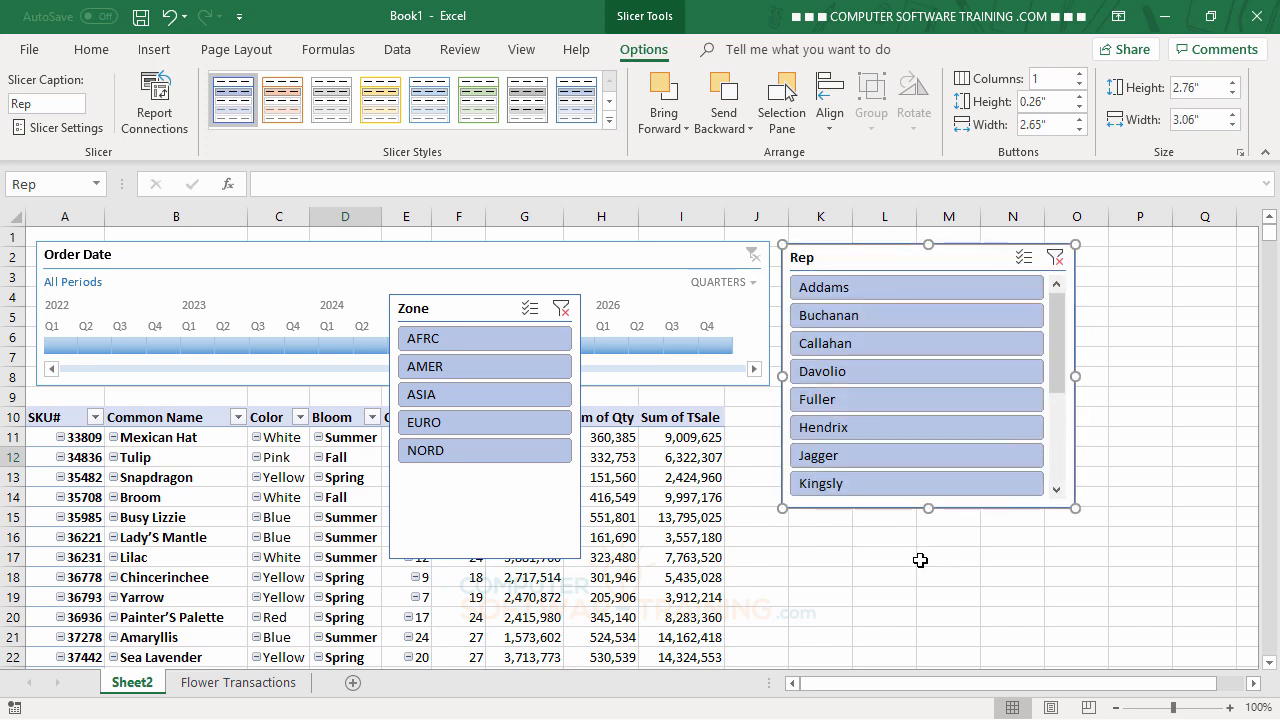
left_click(1080, 73)
left_click(1080, 73)
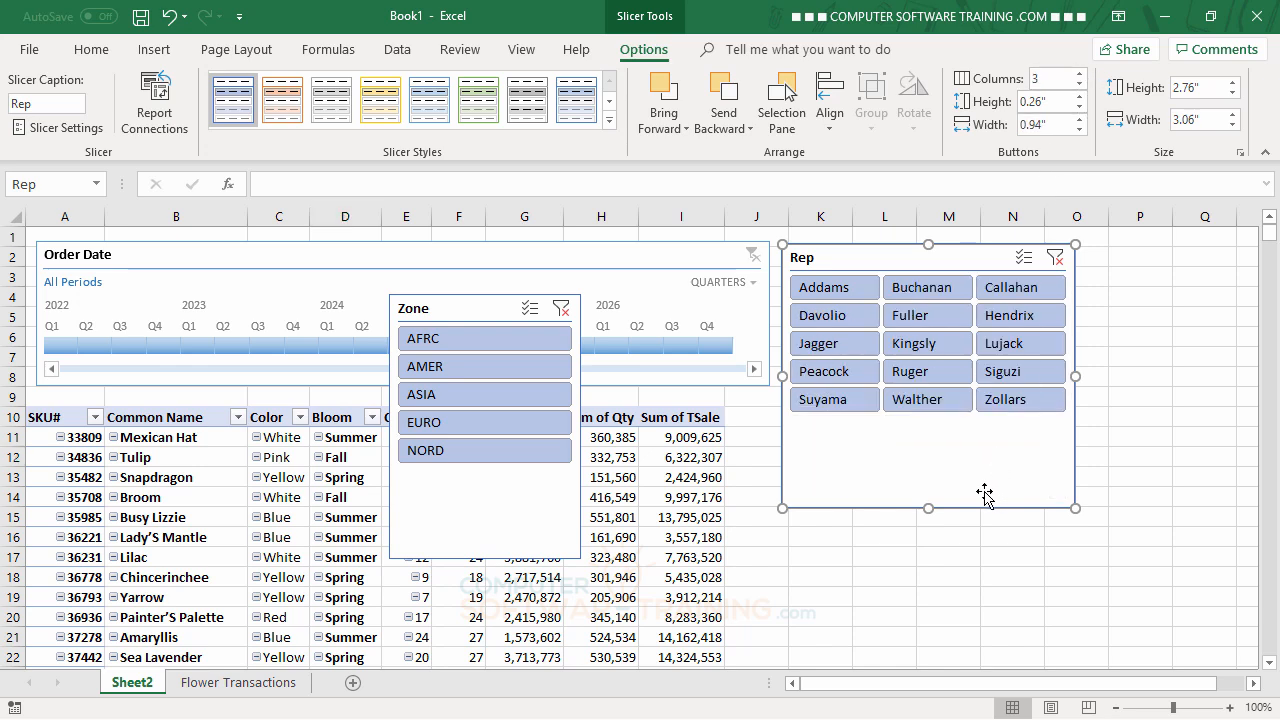
left_click_drag(929, 501, 929, 421)
Place the Zone slicer below the Rep slicer, widen it to about 3.03" and arrange its buttons in 3 columns
left_click_drag(471, 310, 861, 442)
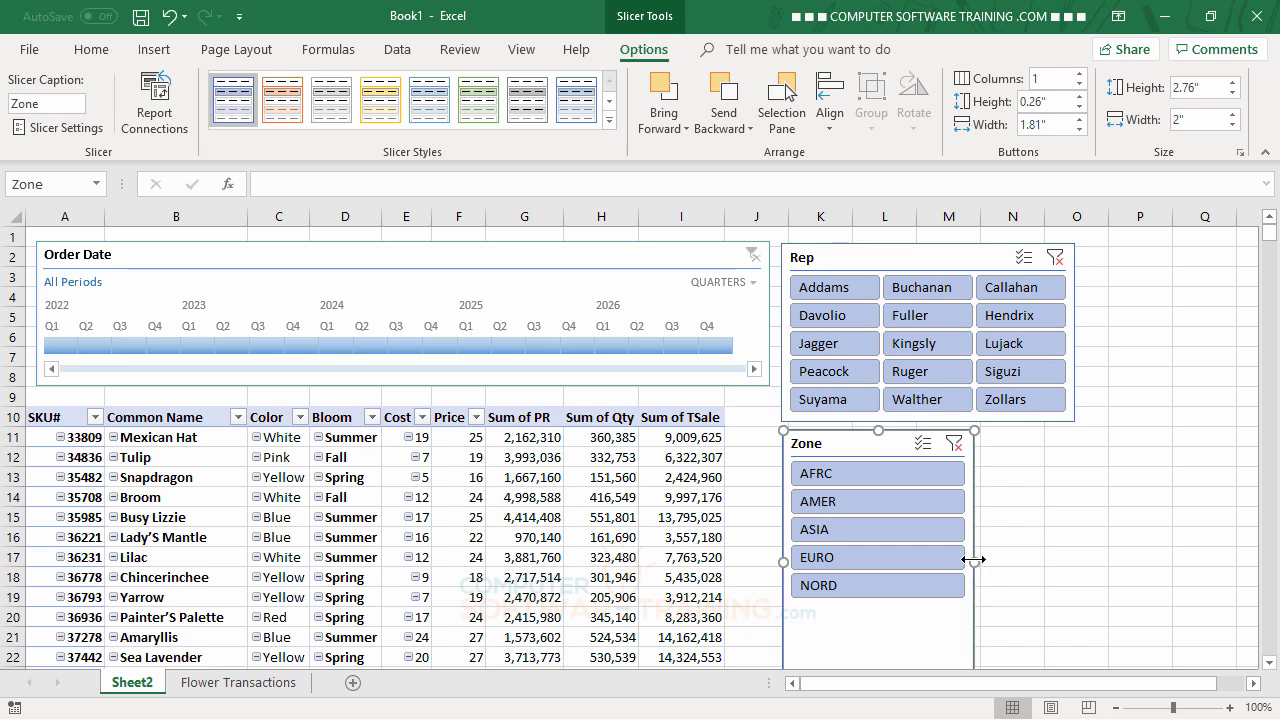
left_click_drag(974, 561, 1072, 551)
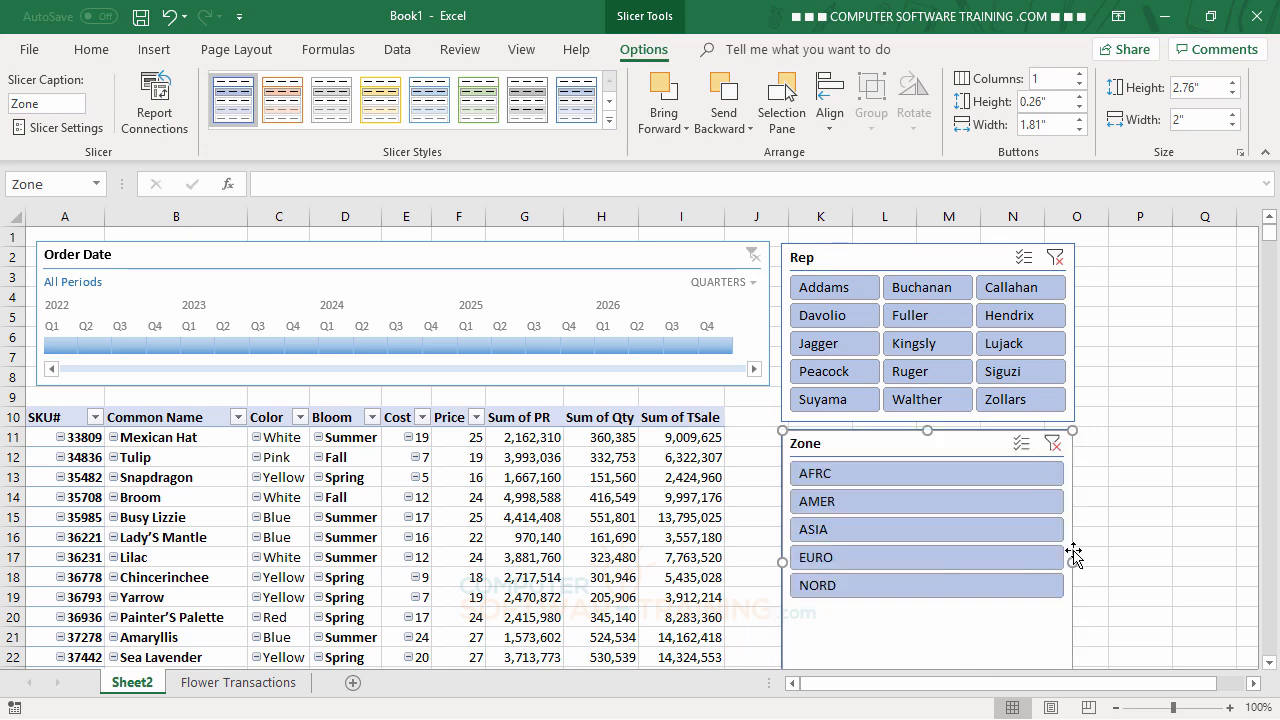
left_click(1080, 75)
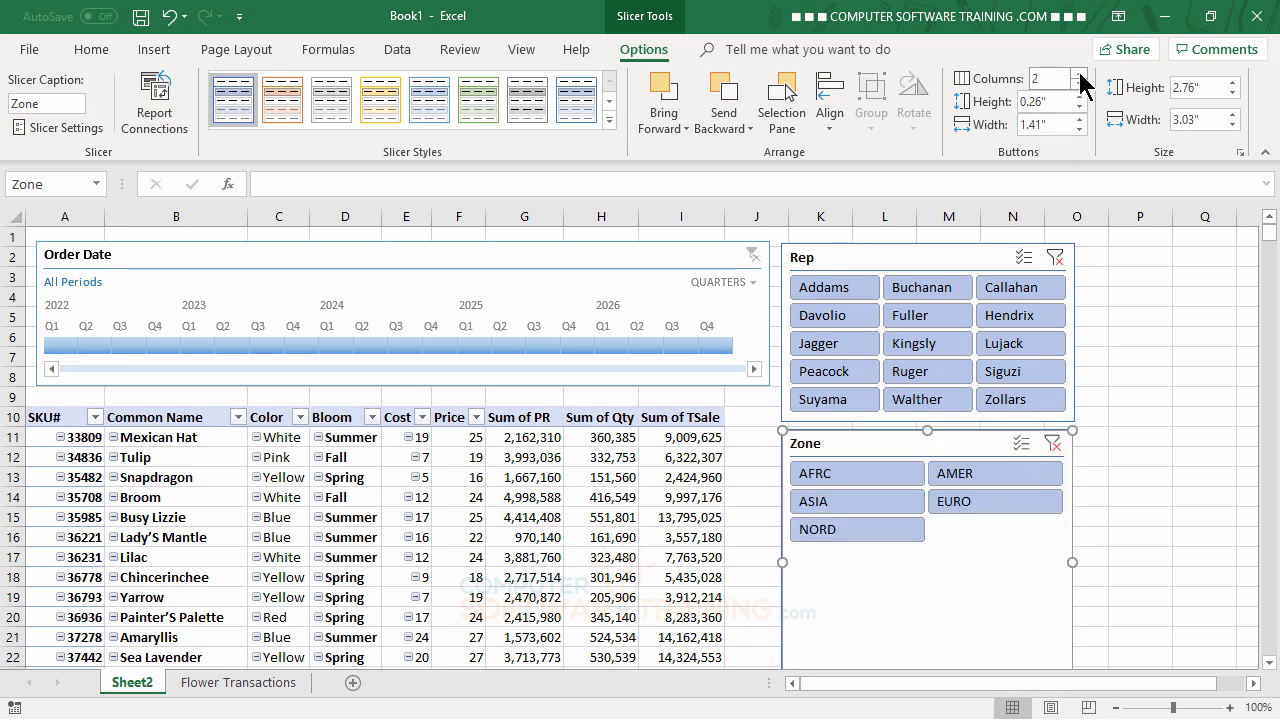
left_click(1080, 75)
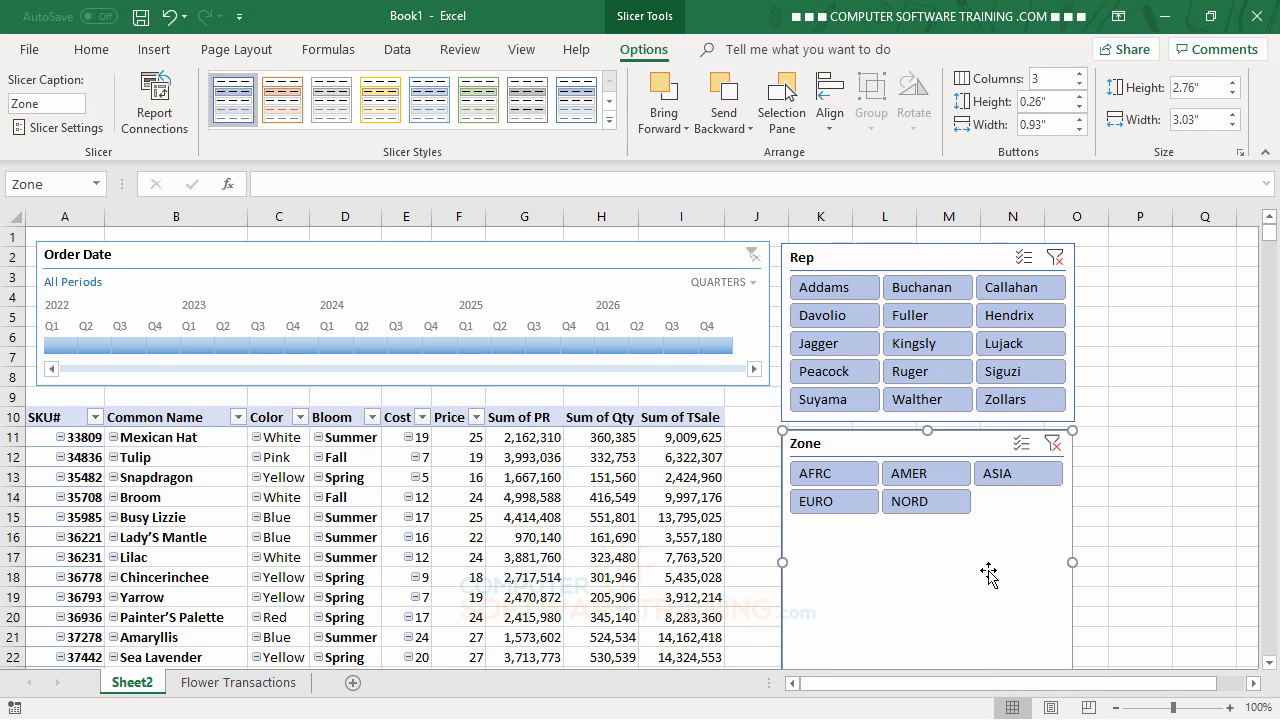
Shorten the Zone slicer so it ends just below its two rows of buttons
left_click(1134, 543)
scroll(1138, 542, "down", 2)
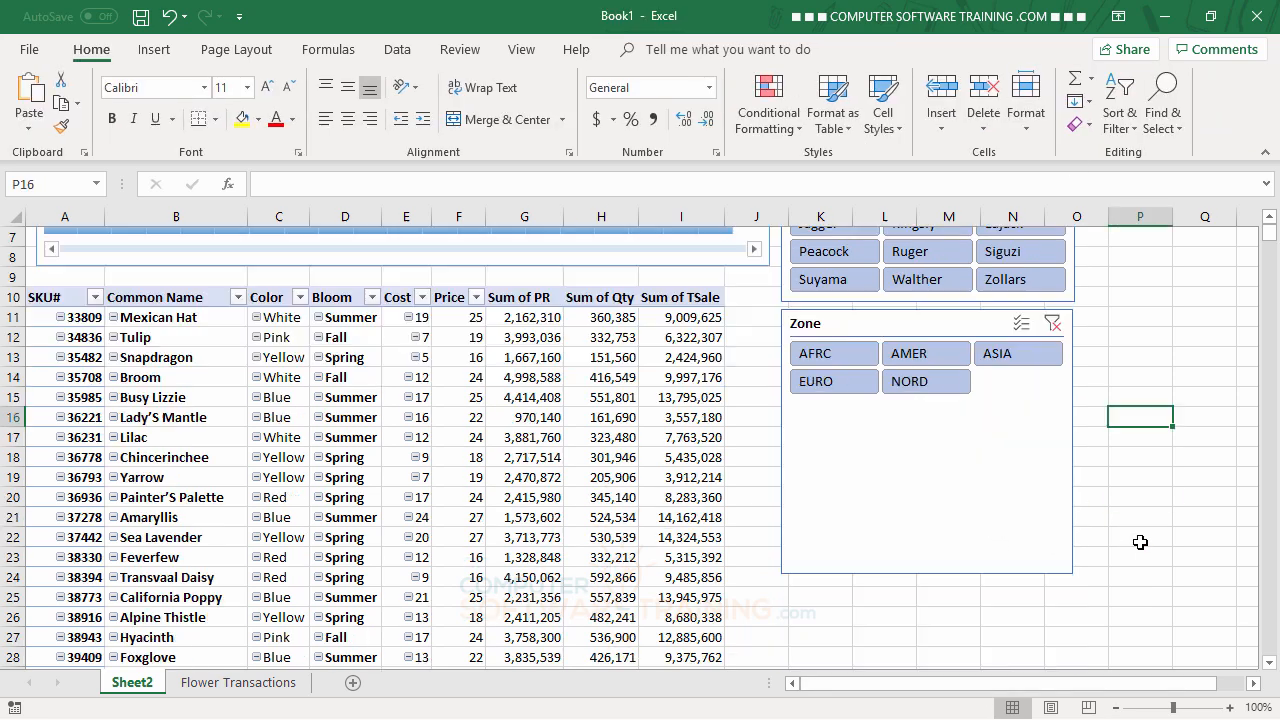
left_click(988, 535)
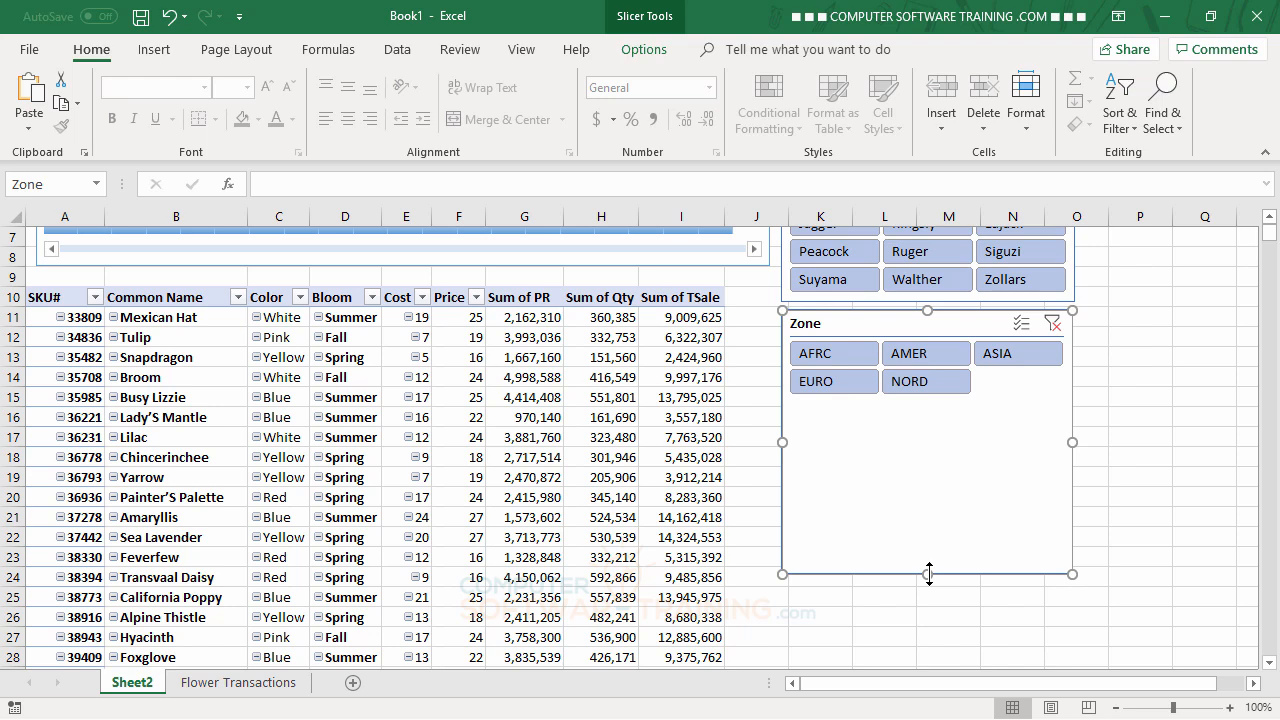
left_click_drag(929, 574, 932, 415)
left_click(1115, 538)
scroll(1100, 555, "up", 2)
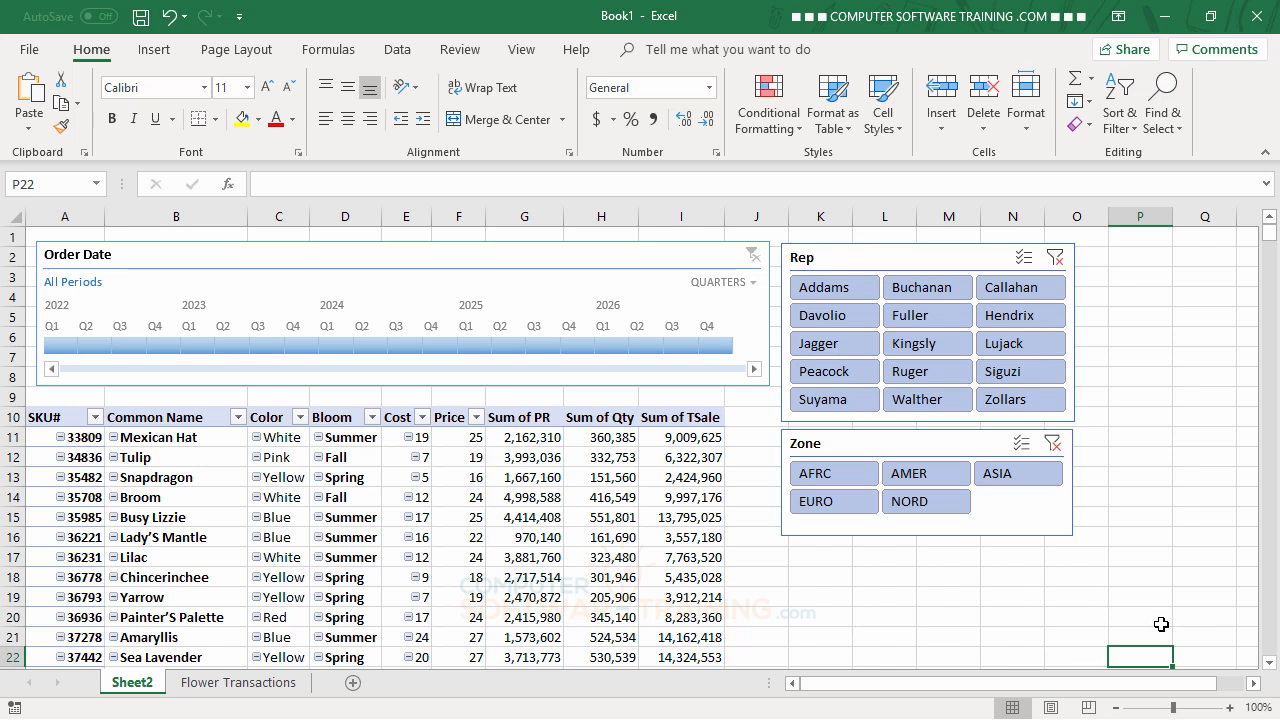
Filter the PivotTable by the first rep and clear it, then filter by the NORD zone and clear that too
left_click(826, 292)
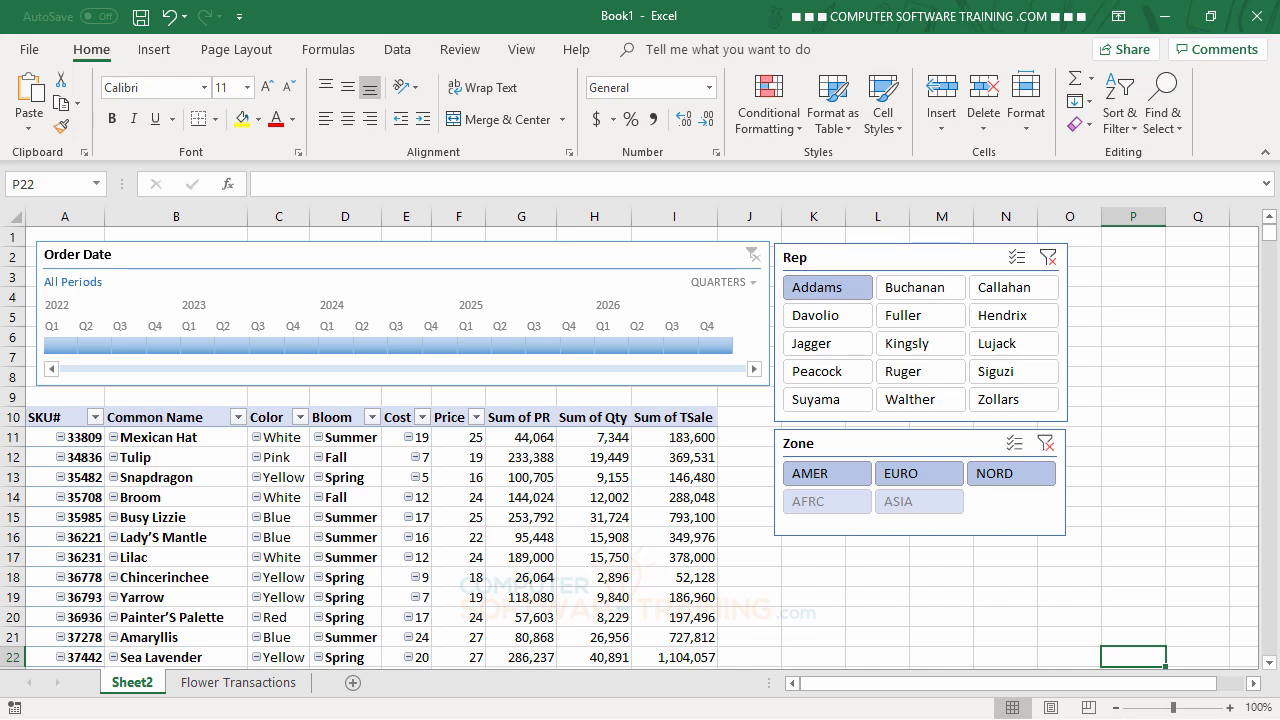
left_click(1047, 258)
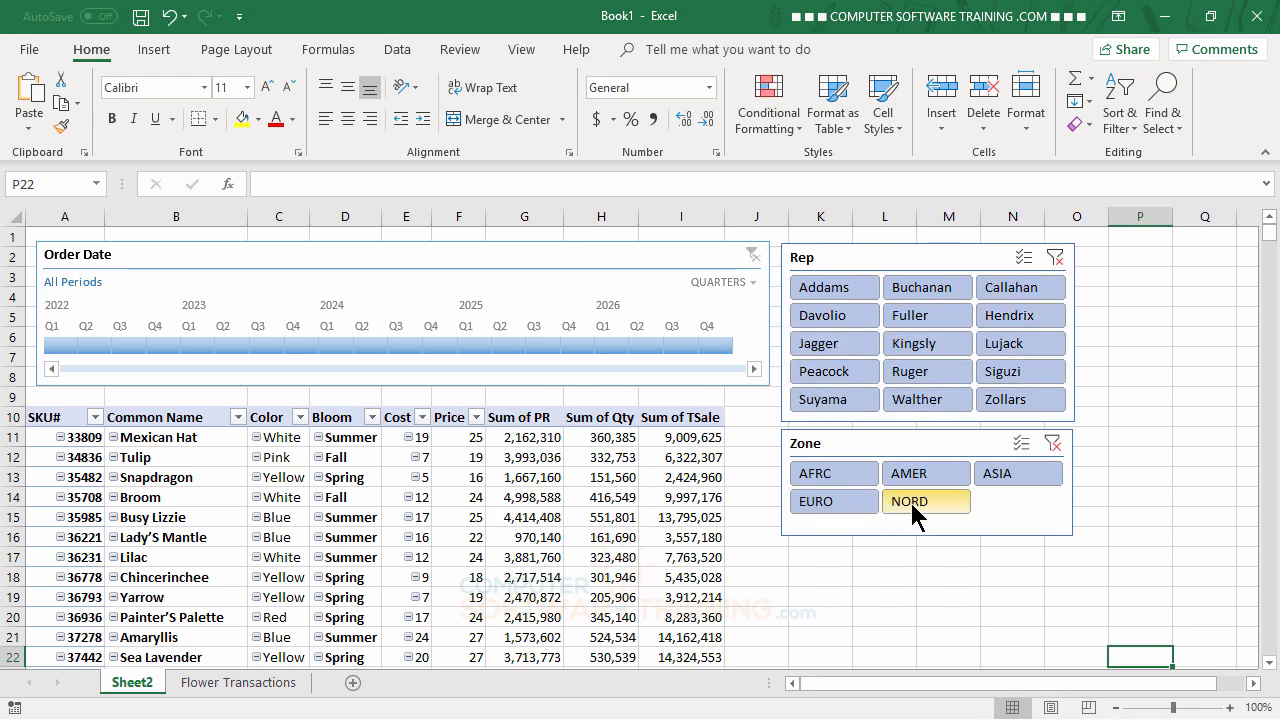
left_click(909, 499)
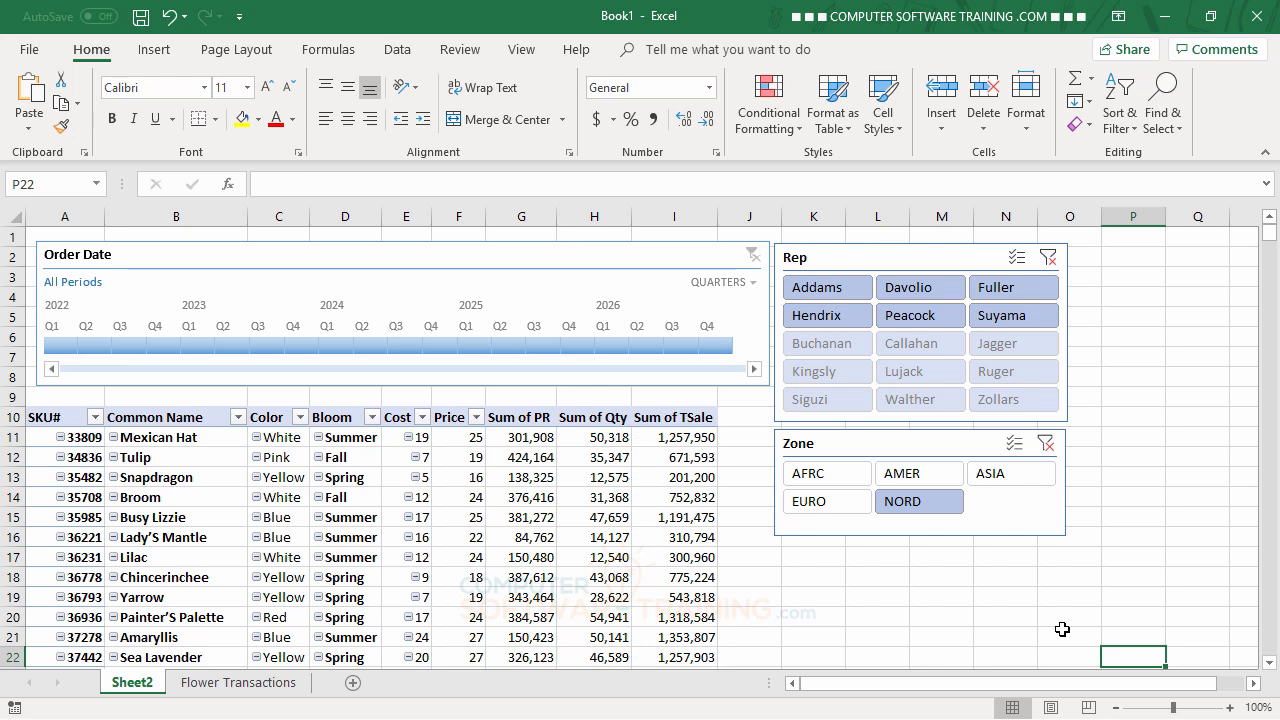
left_click(1046, 443)
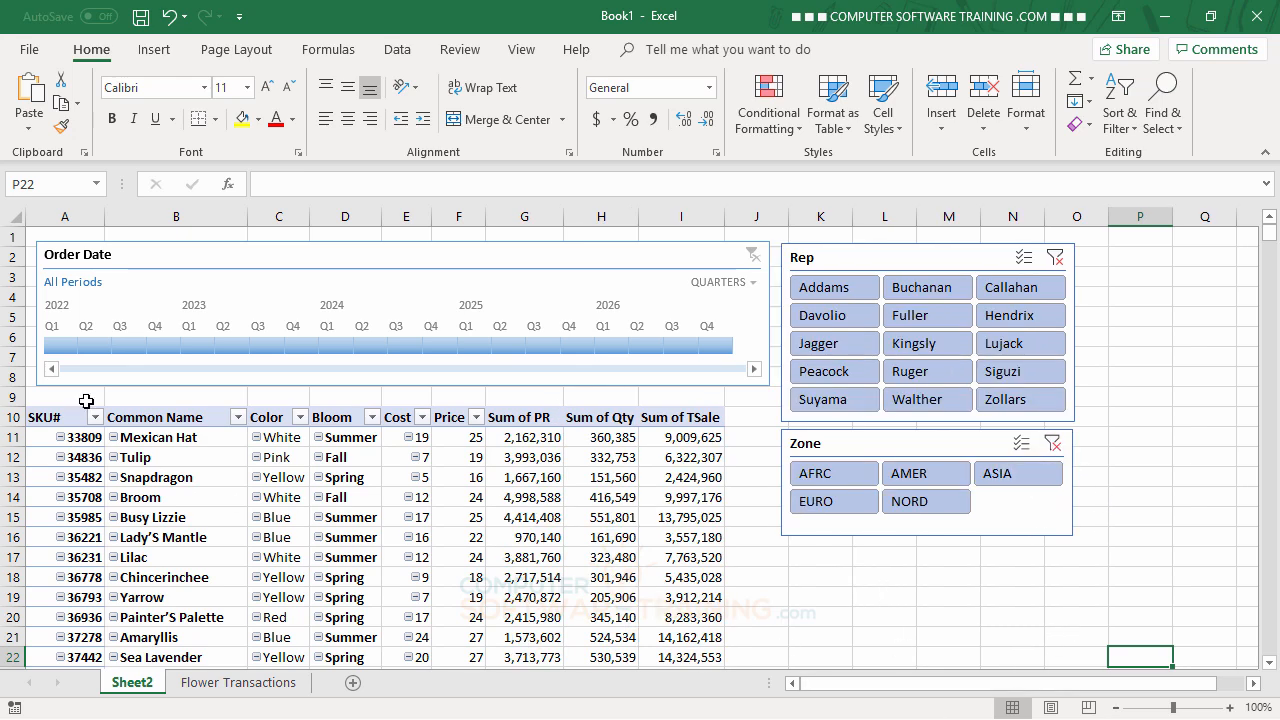
Filter the Order Date timeline to Q1–Q4 2022, and narrow the selection to Q3 2022
left_click_drag(54, 346, 166, 354)
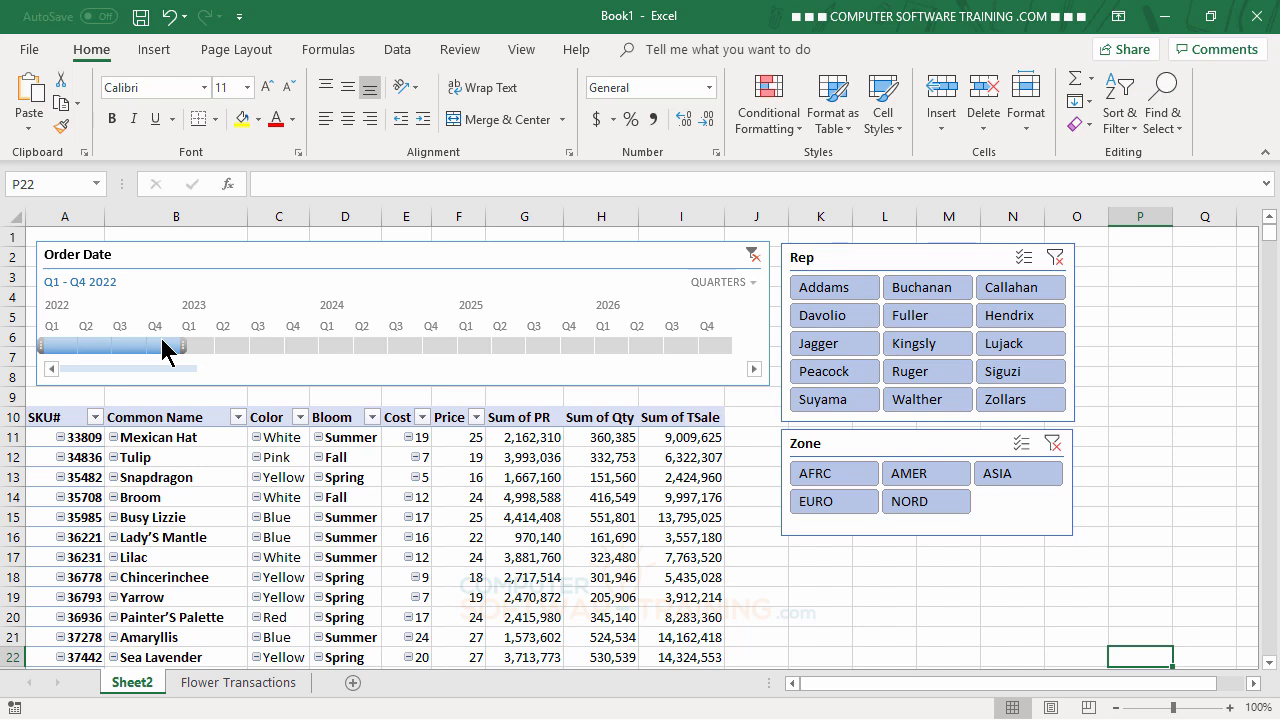
left_click_drag(166, 350, 165, 348)
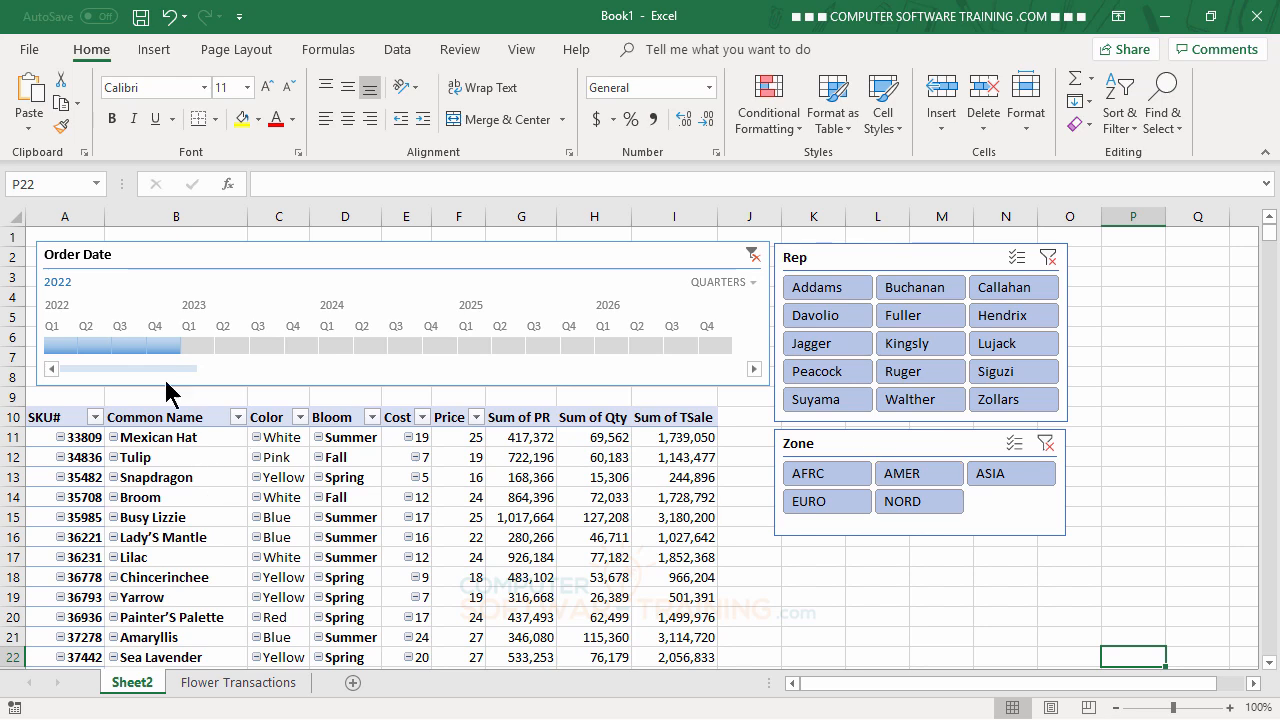
left_click(130, 348)
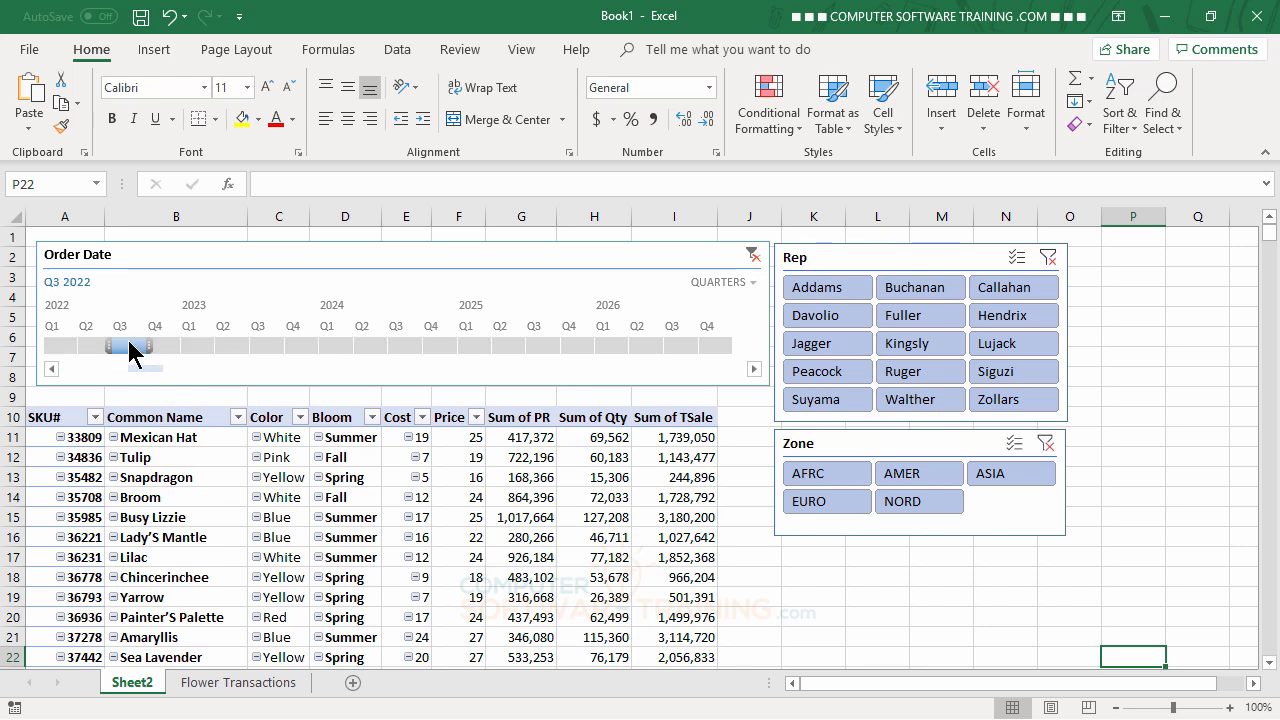
left_click_drag(130, 343, 164, 346)
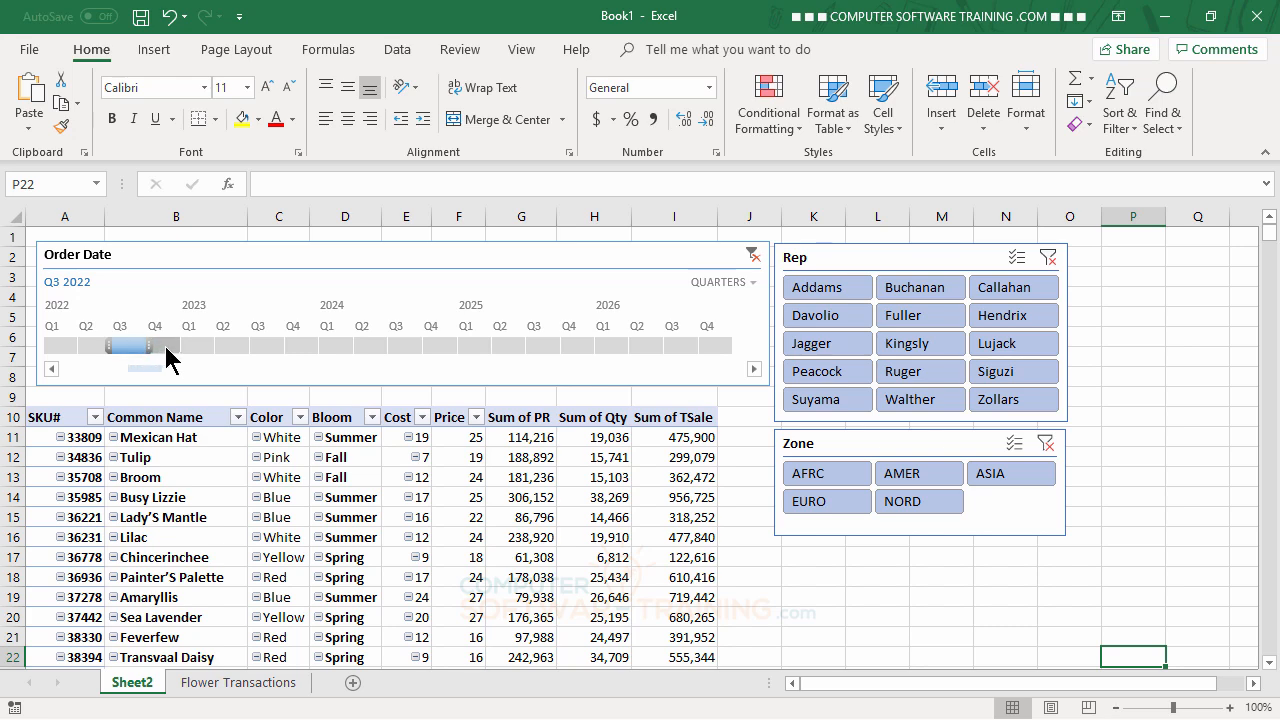
Step the Order Date timeline filter through single quarters from Q2 2023 up to Q4 2026
left_click(231, 342)
left_click(296, 348)
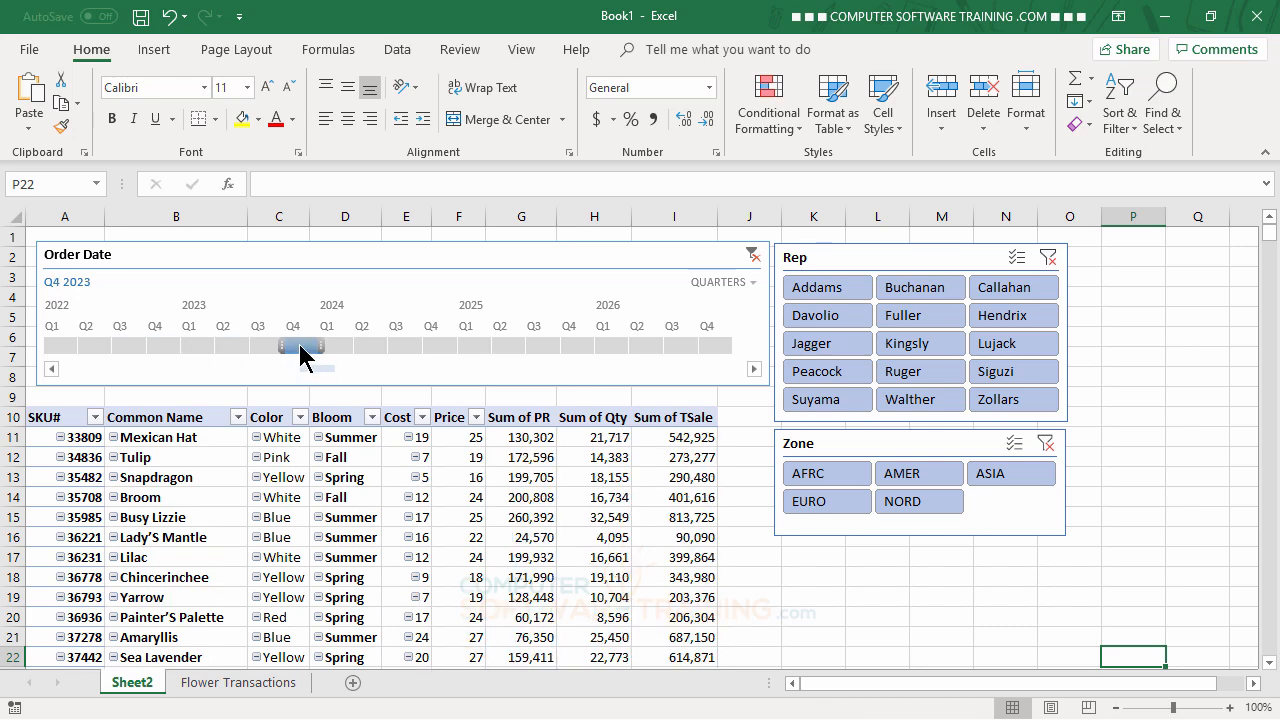
left_click(367, 345)
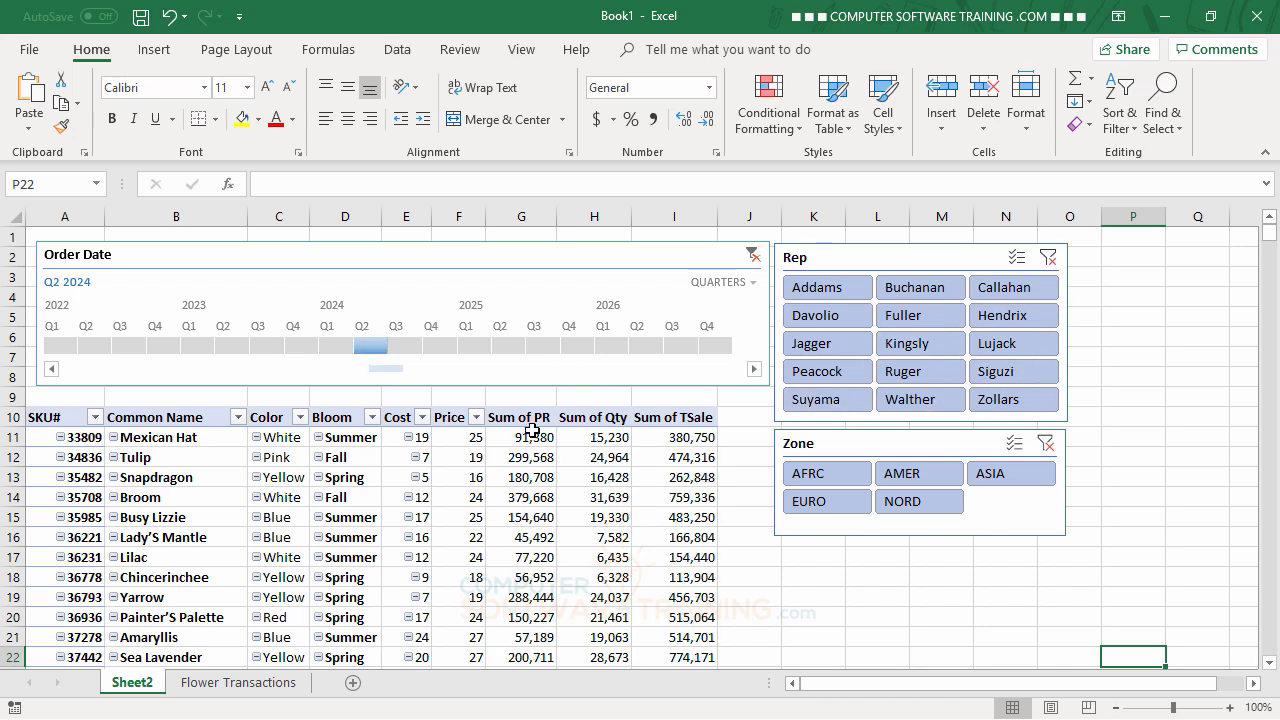
left_click(469, 345)
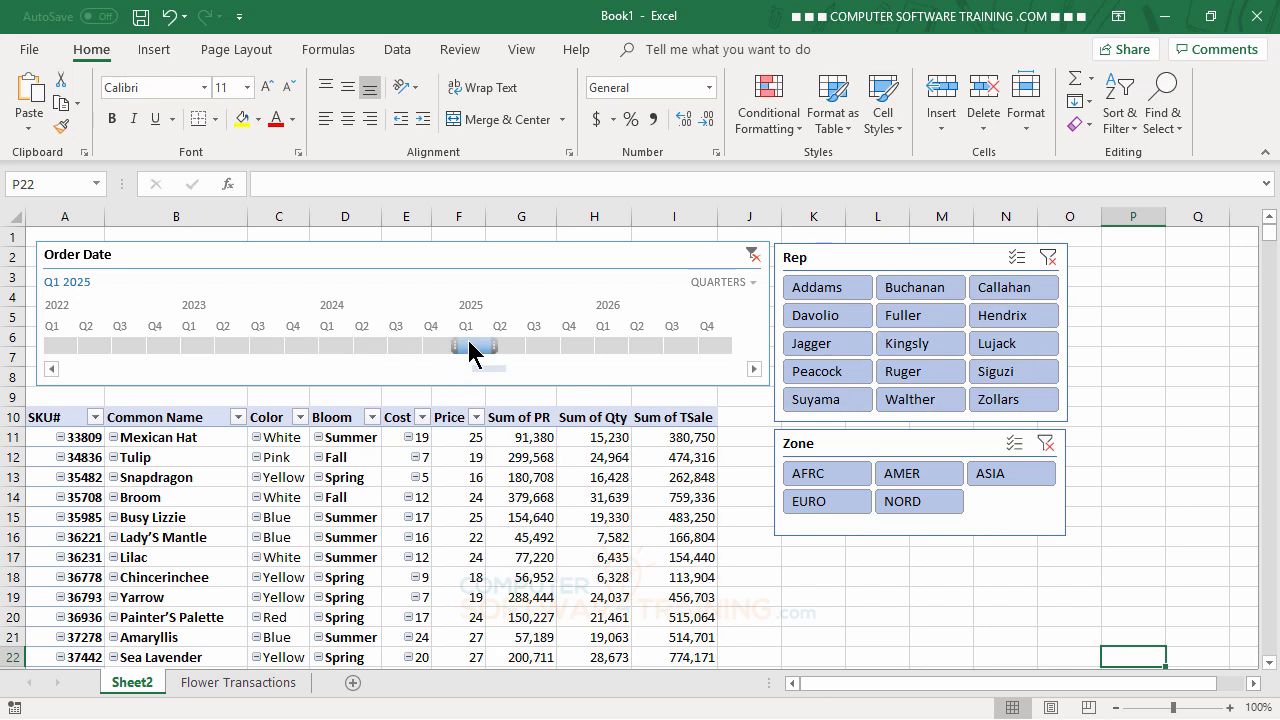
left_click(541, 346)
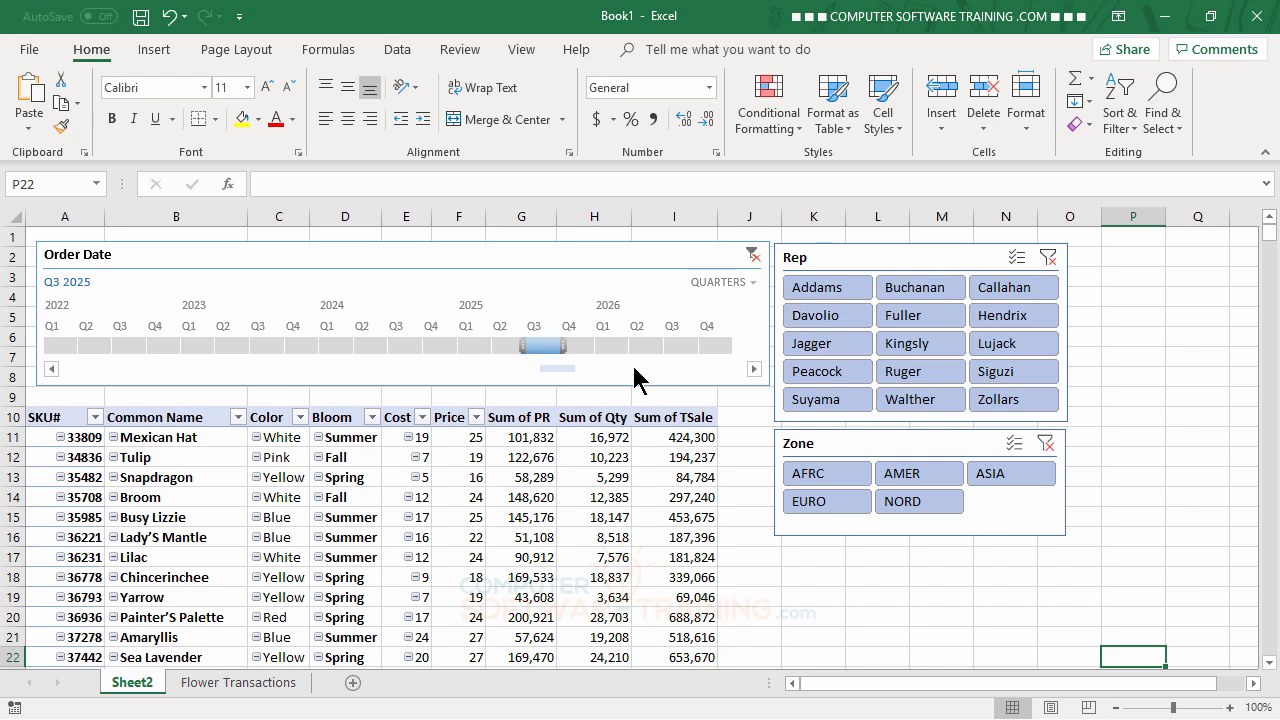
left_click(611, 346)
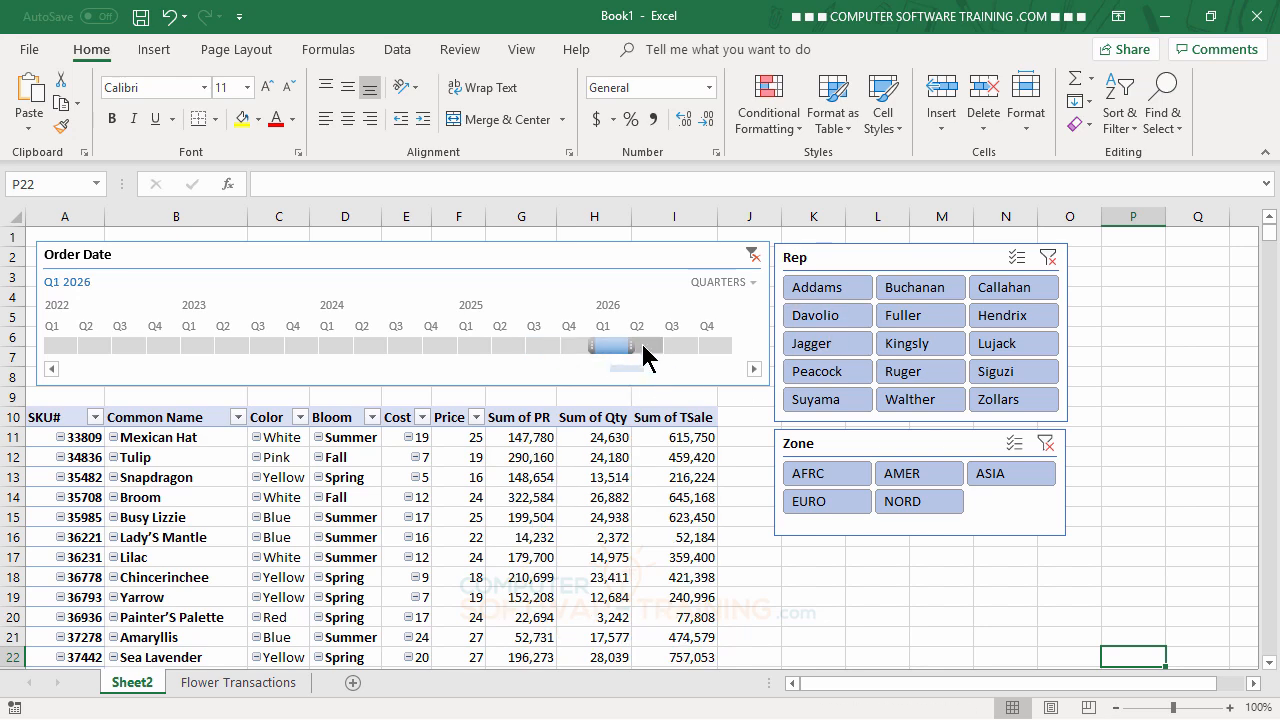
left_click(648, 348)
left_click(682, 346)
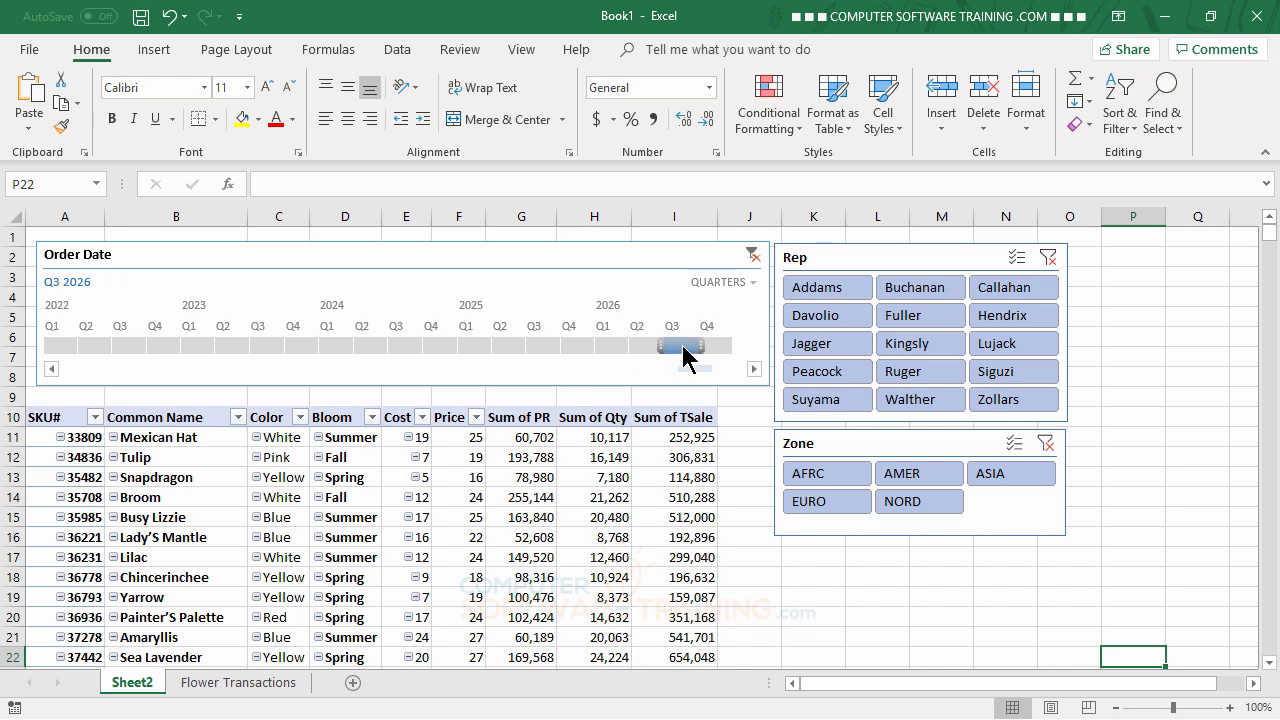
left_click(716, 347)
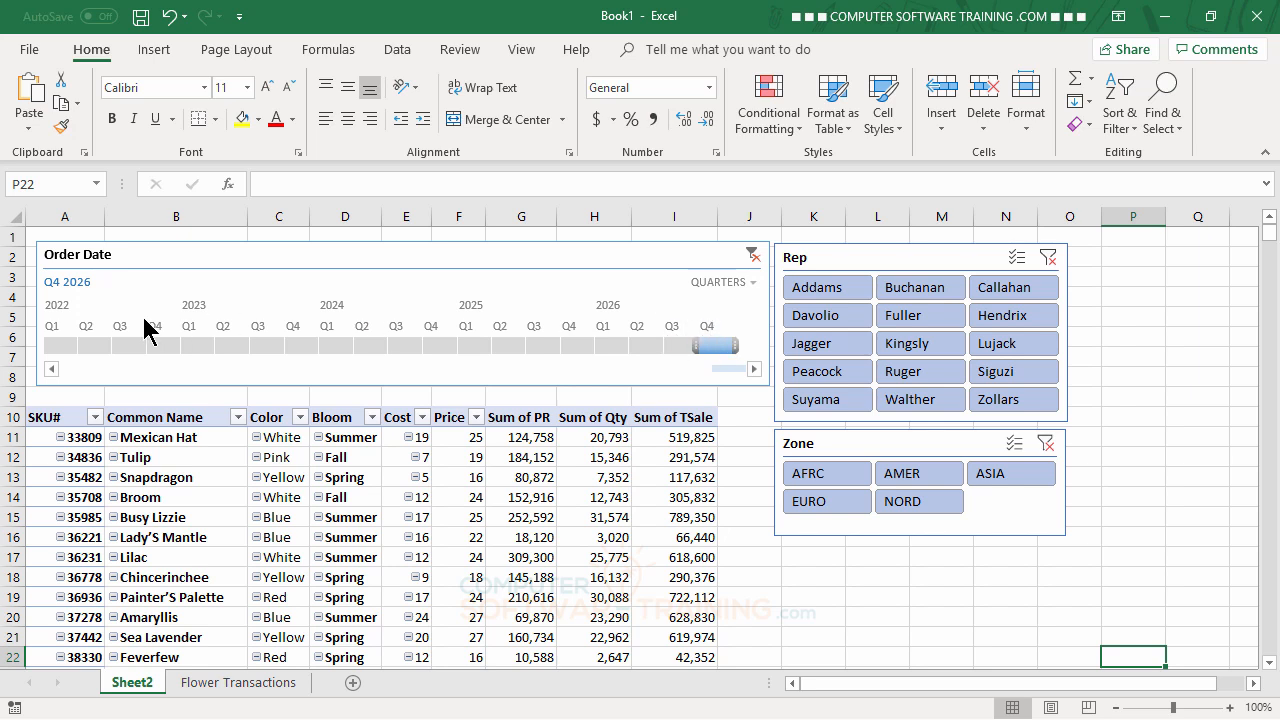
Set the Order Date timeline to Years with its filter cleared to all periods, and narrow it to end just inside column E
left_click(752, 283)
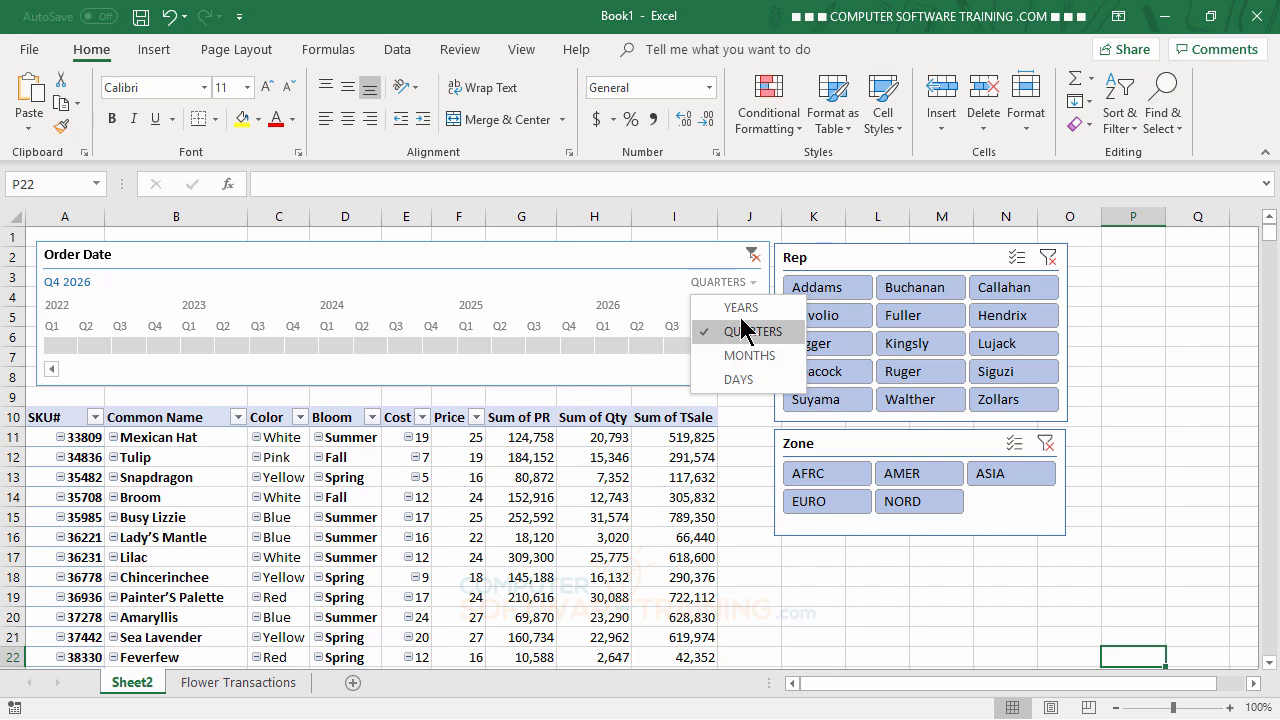
left_click(741, 307)
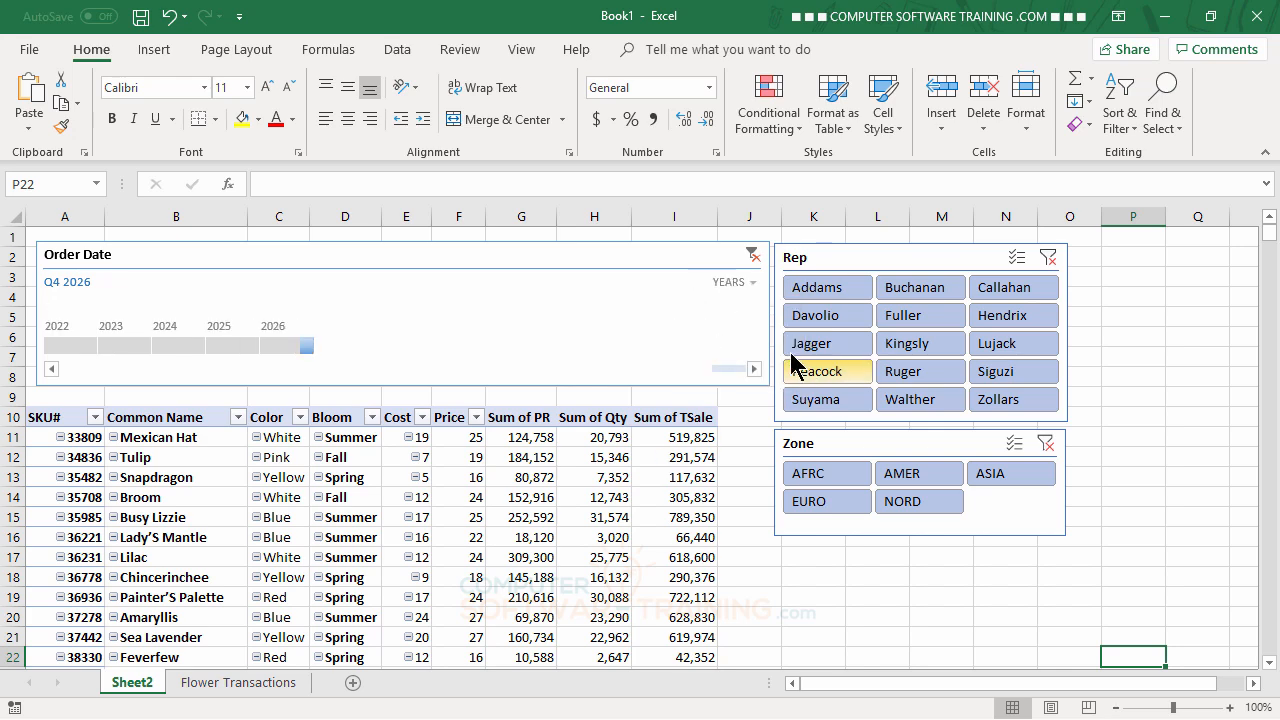
left_click(766, 315)
left_click_drag(768, 312, 368, 313)
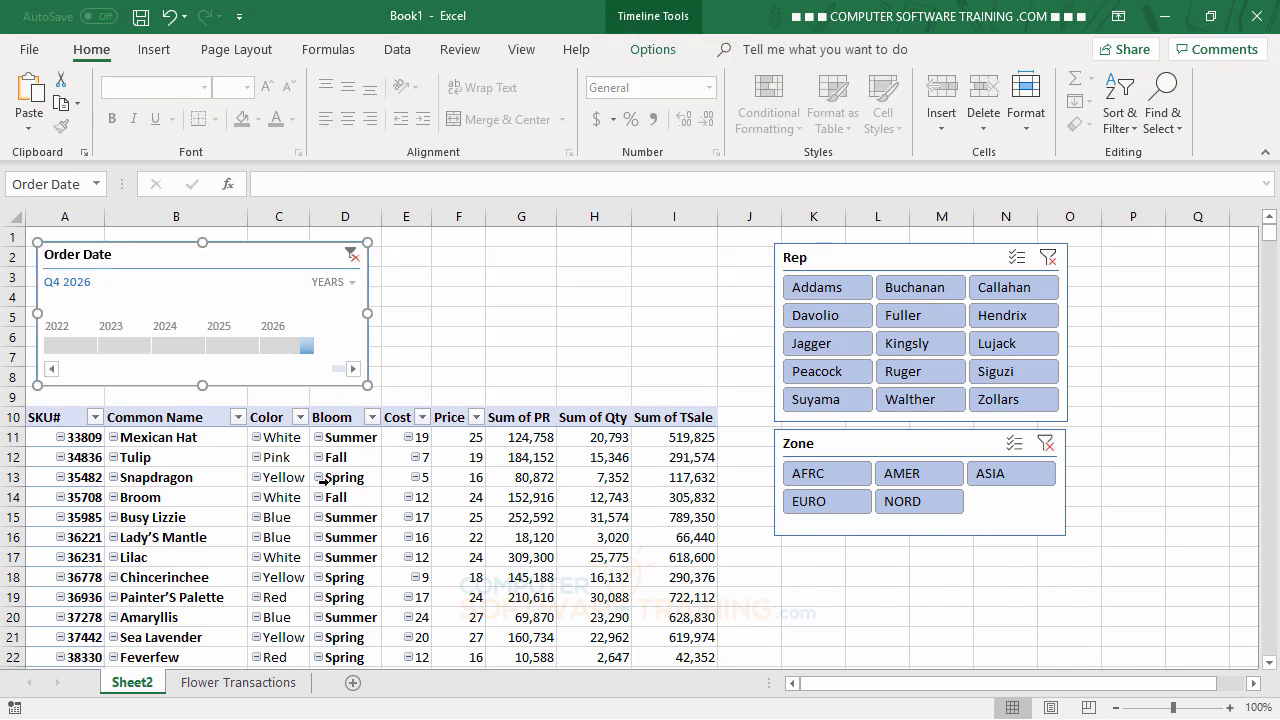
left_click(351, 255)
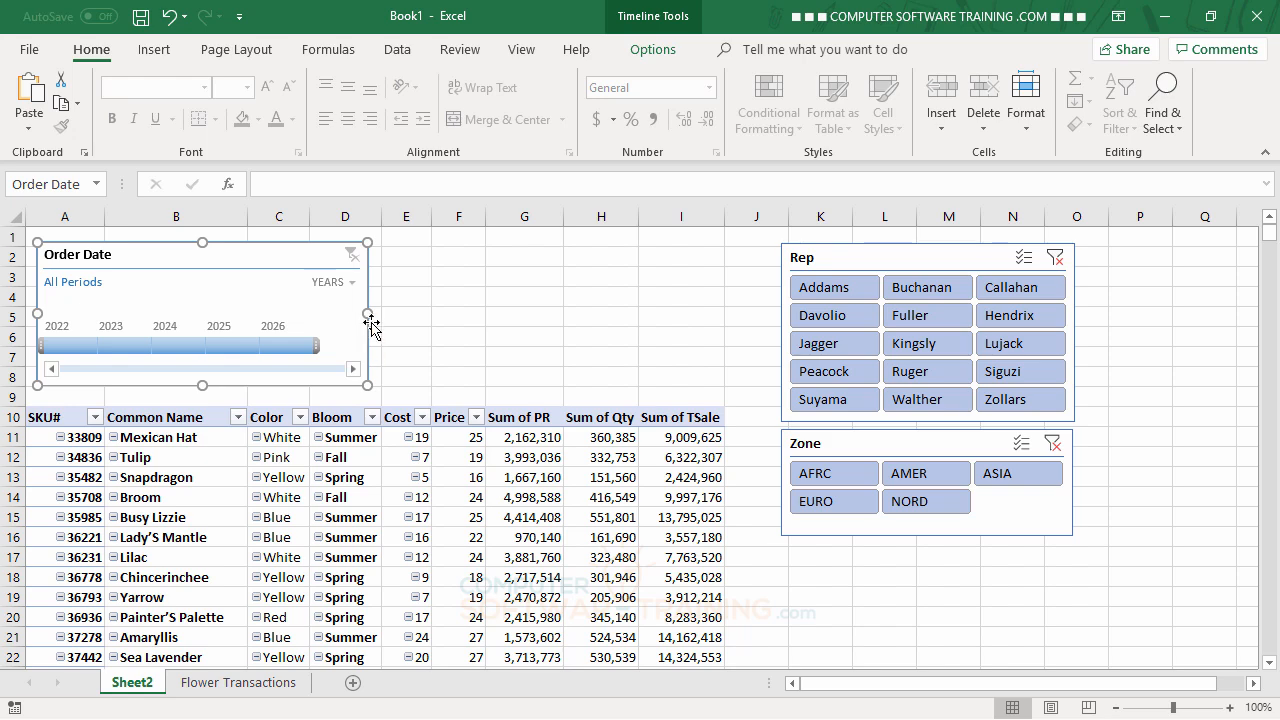
left_click_drag(366, 314, 389, 314)
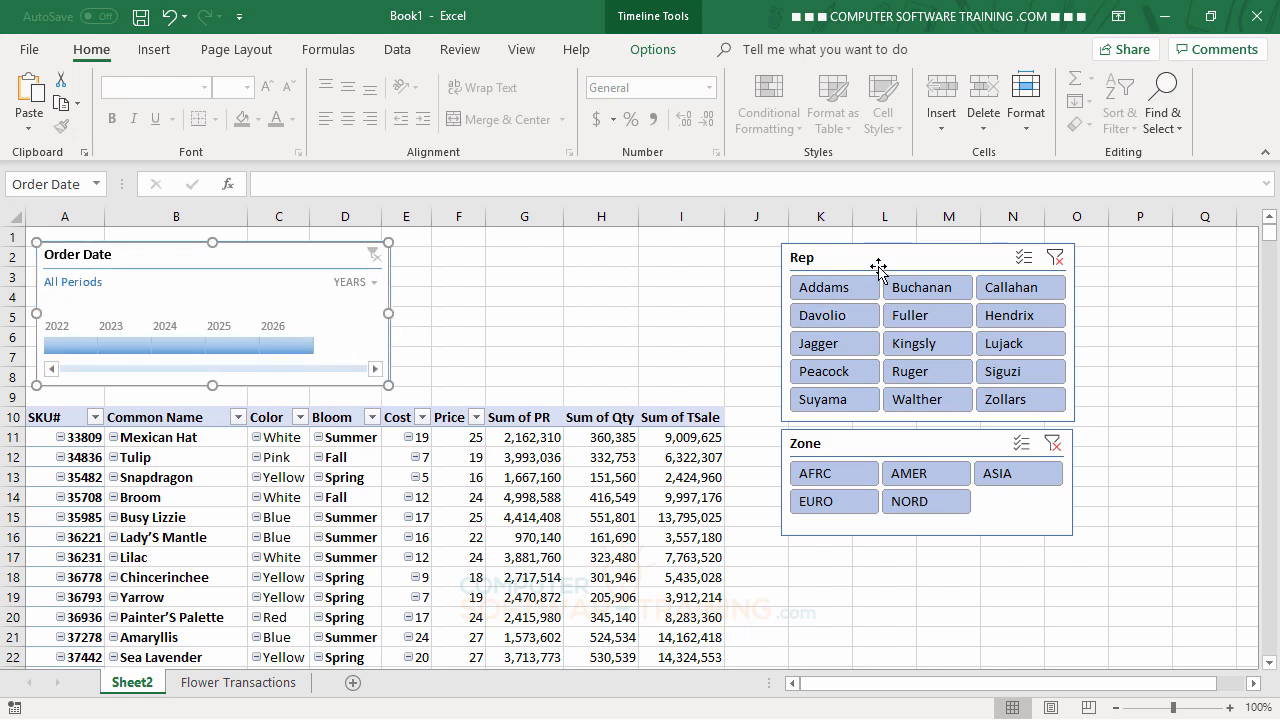
Place the Rep slicer beside the Order Date timeline, widen it to about 4.43", set 5 columns, and shorten it to about 1.3"
left_click_drag(878, 266, 503, 264)
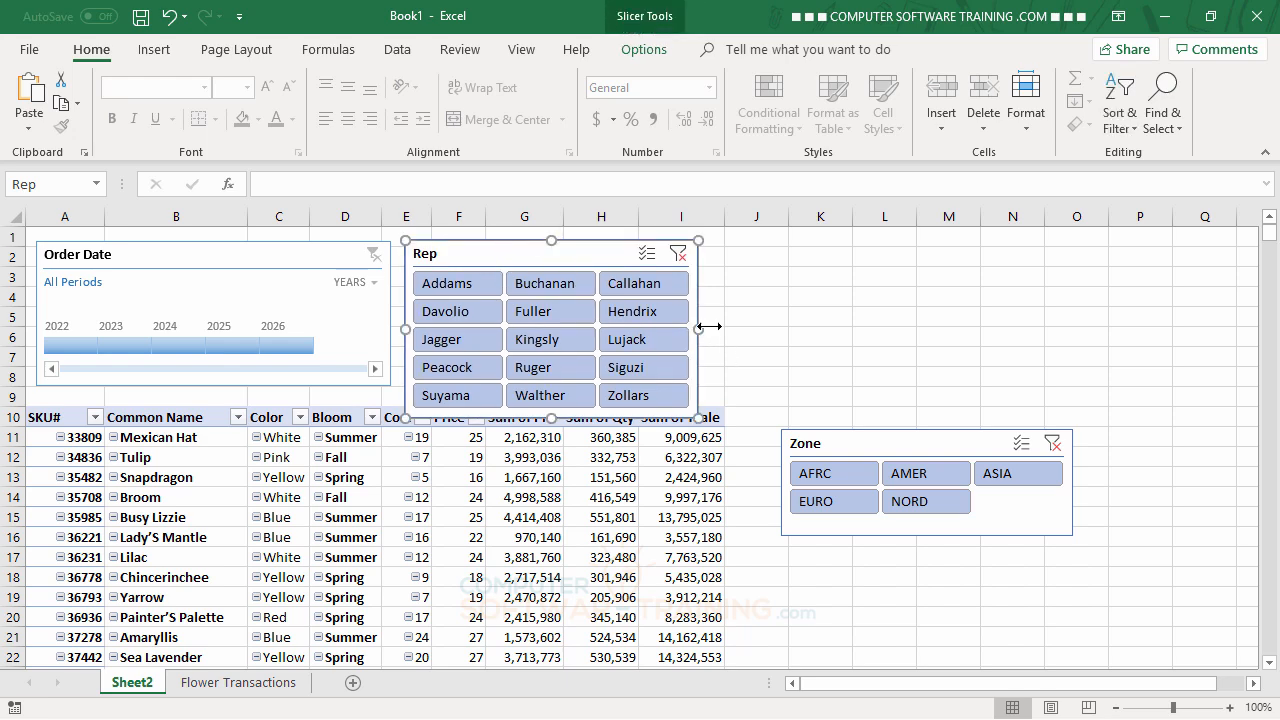
left_click_drag(705, 327, 828, 331)
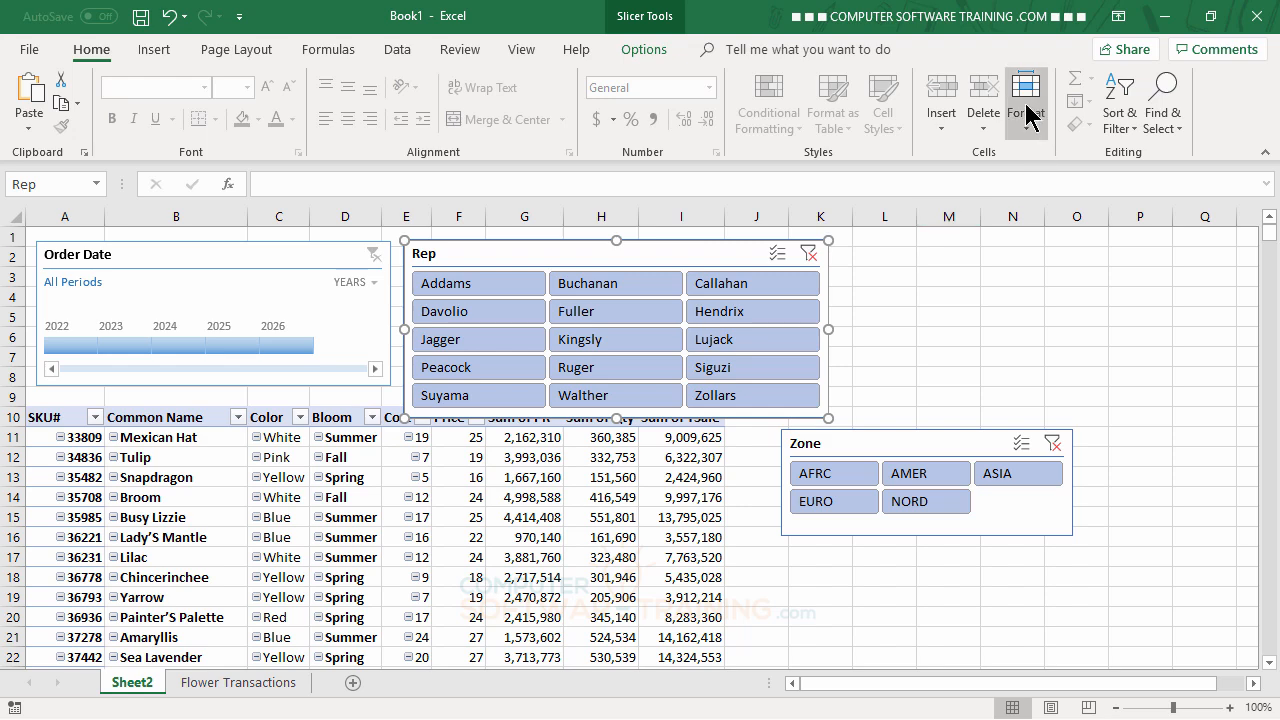
left_click(648, 52)
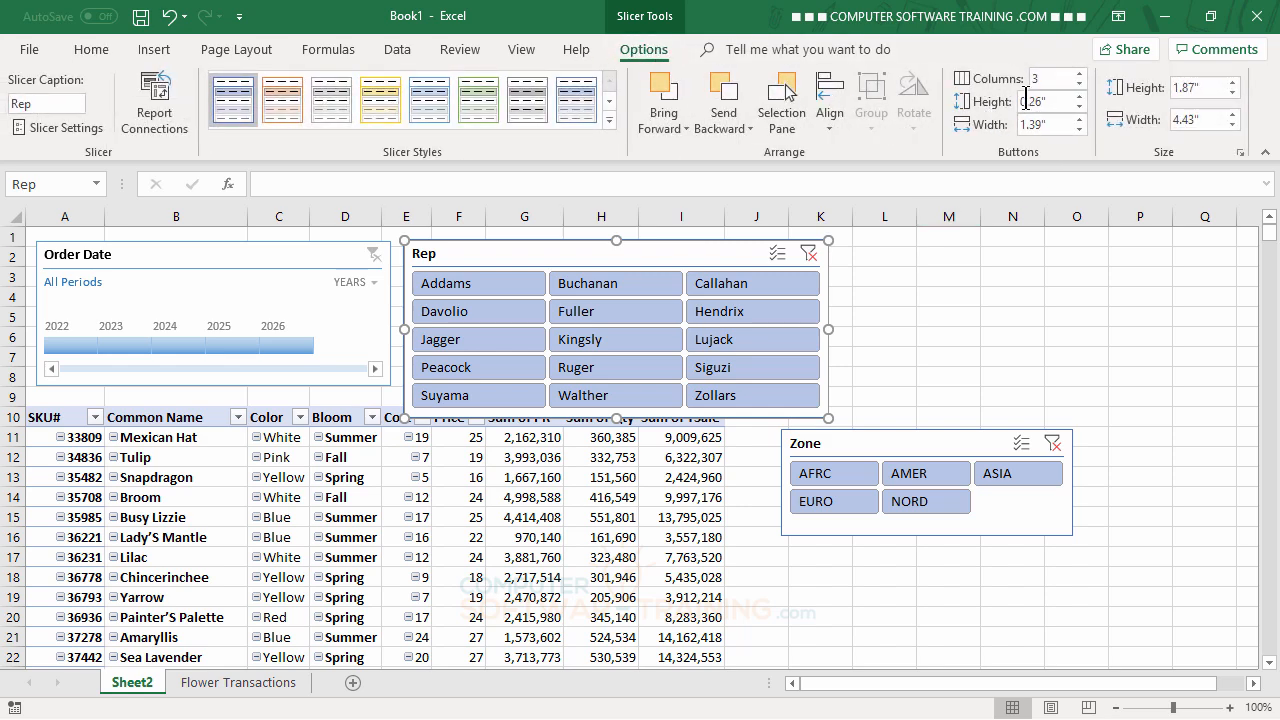
left_click(1080, 74)
left_click(1080, 74)
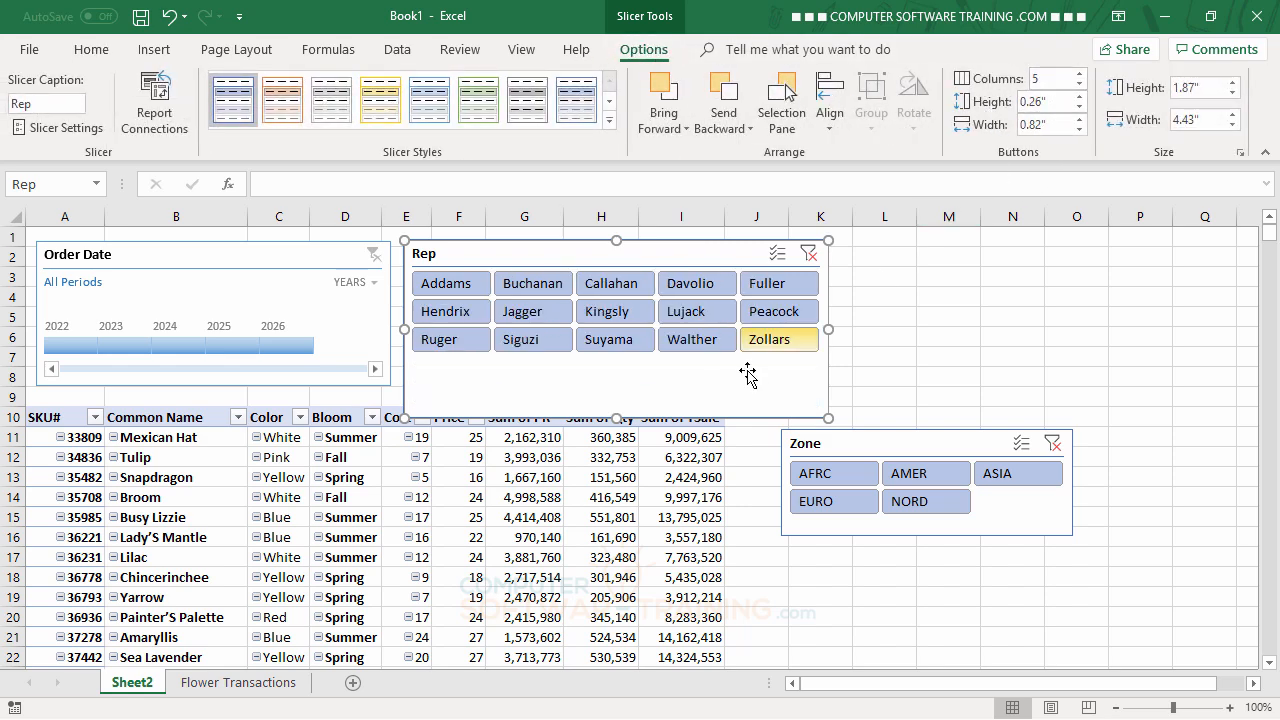
left_click_drag(616, 418, 616, 365)
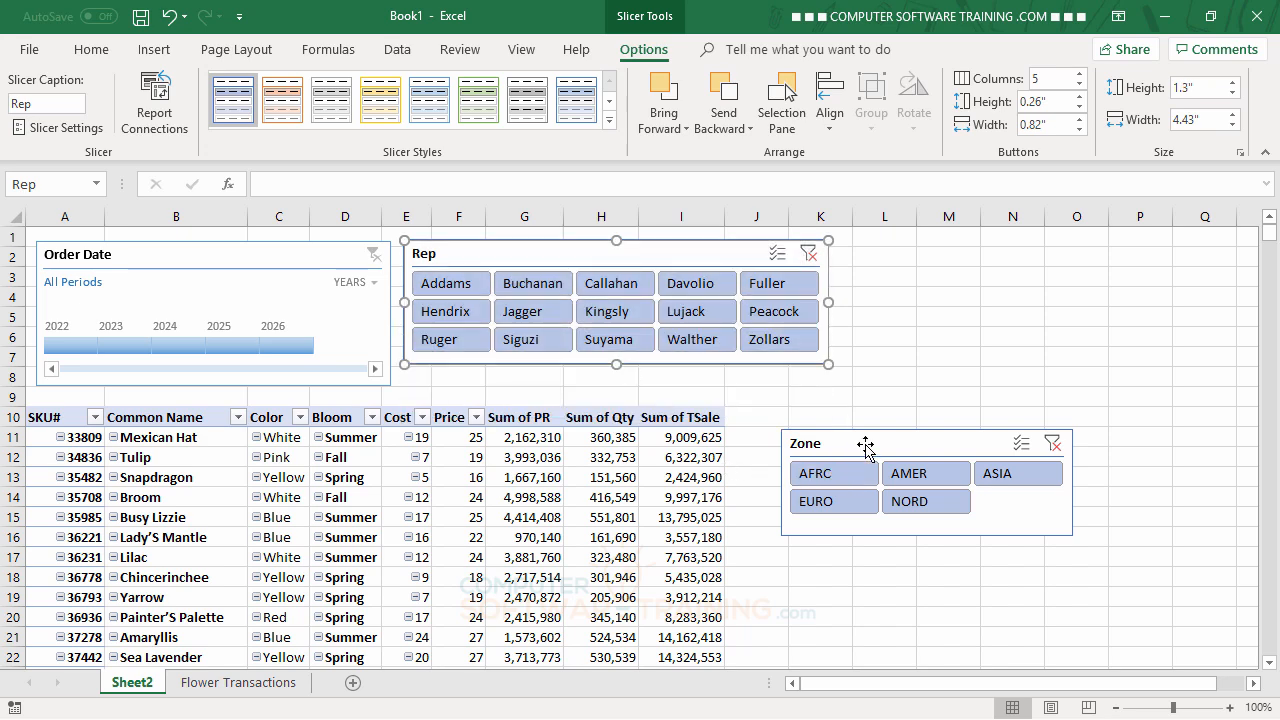
Place the Zone slicer directly below the Rep slicer, widen it to about 4.41", set 5 columns, and shorten it to one row of buttons
left_click_drag(838, 433, 486, 376)
left_click_drag(696, 423, 829, 422)
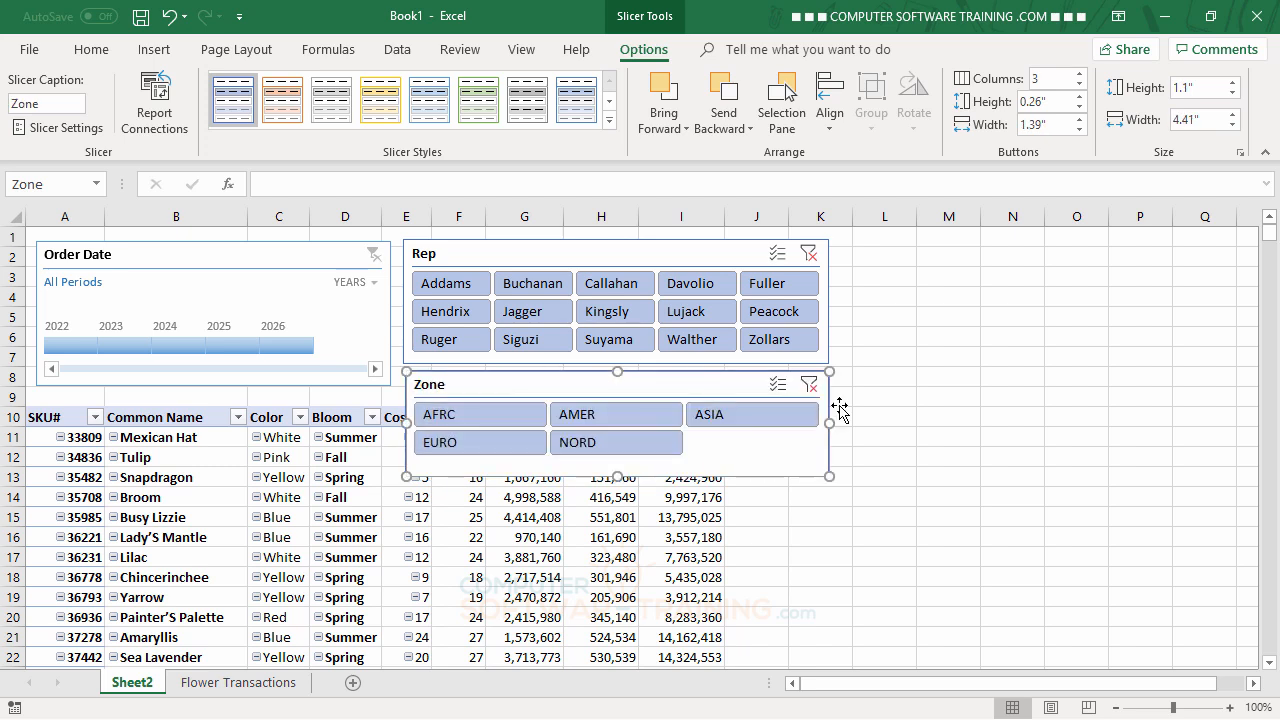
left_click(1080, 85)
left_click(1080, 75)
left_click(1080, 75)
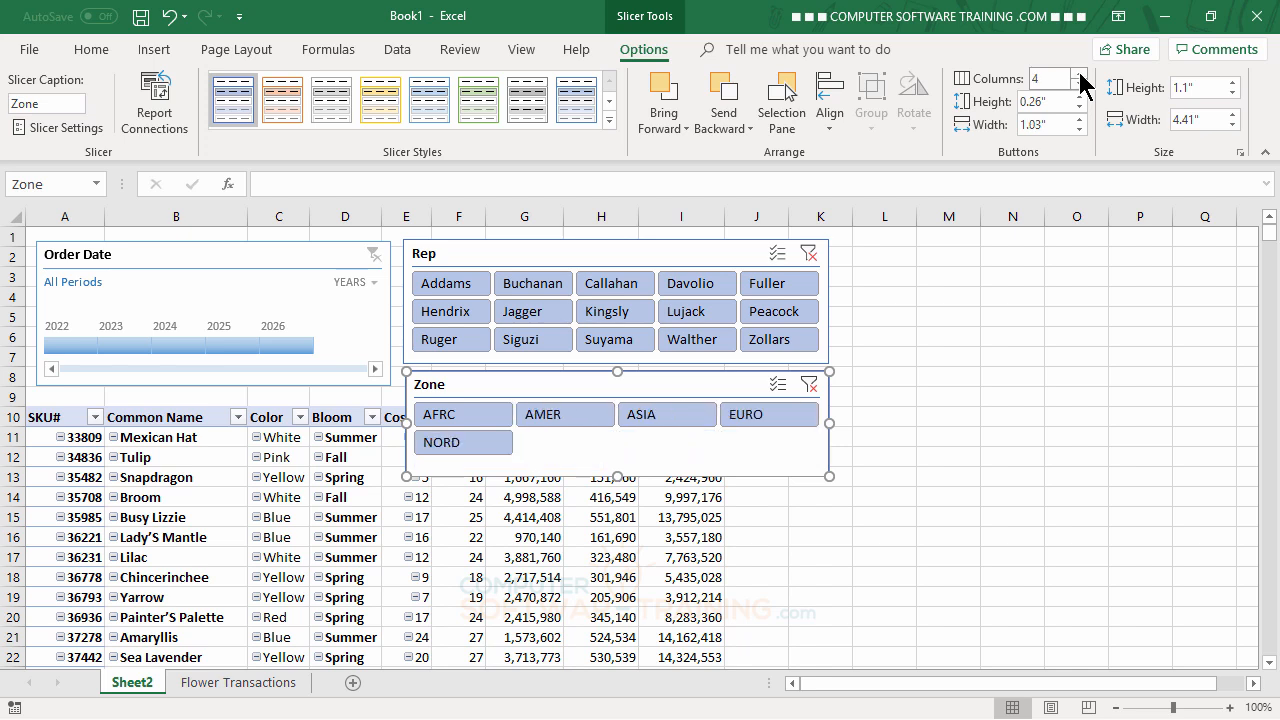
left_click(1080, 75)
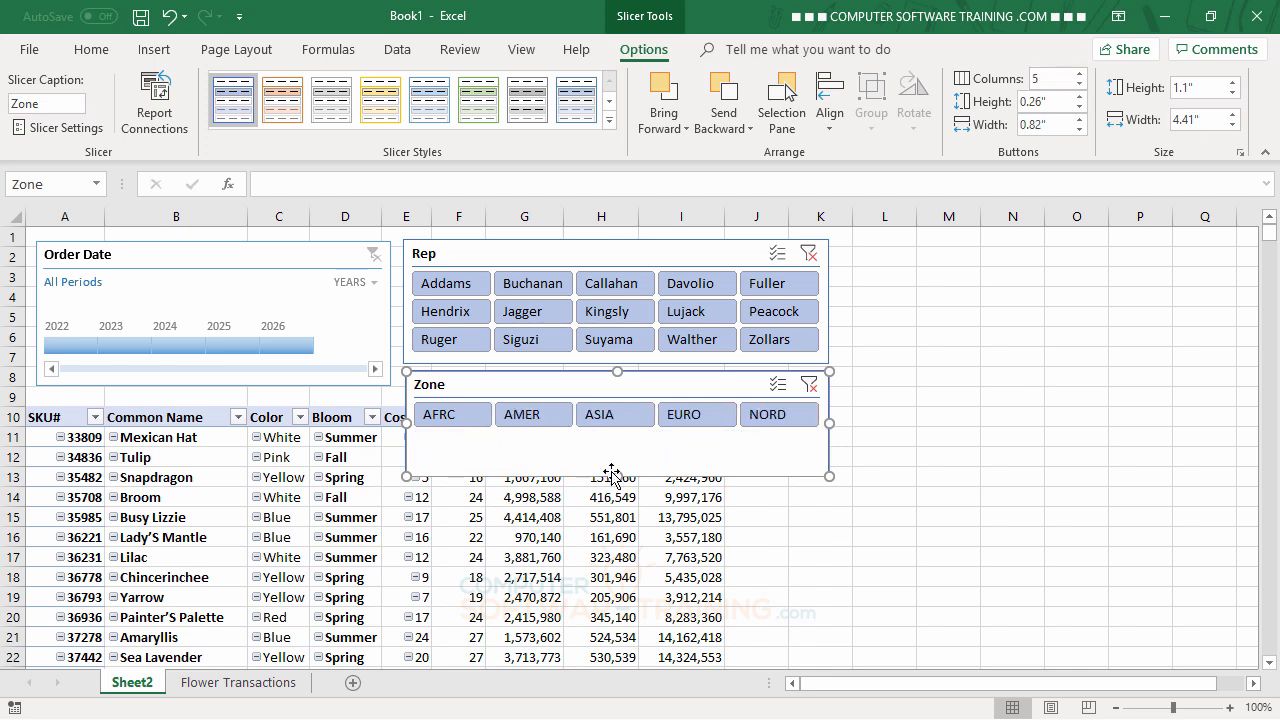
left_click_drag(617, 476, 617, 438)
left_click(1052, 482)
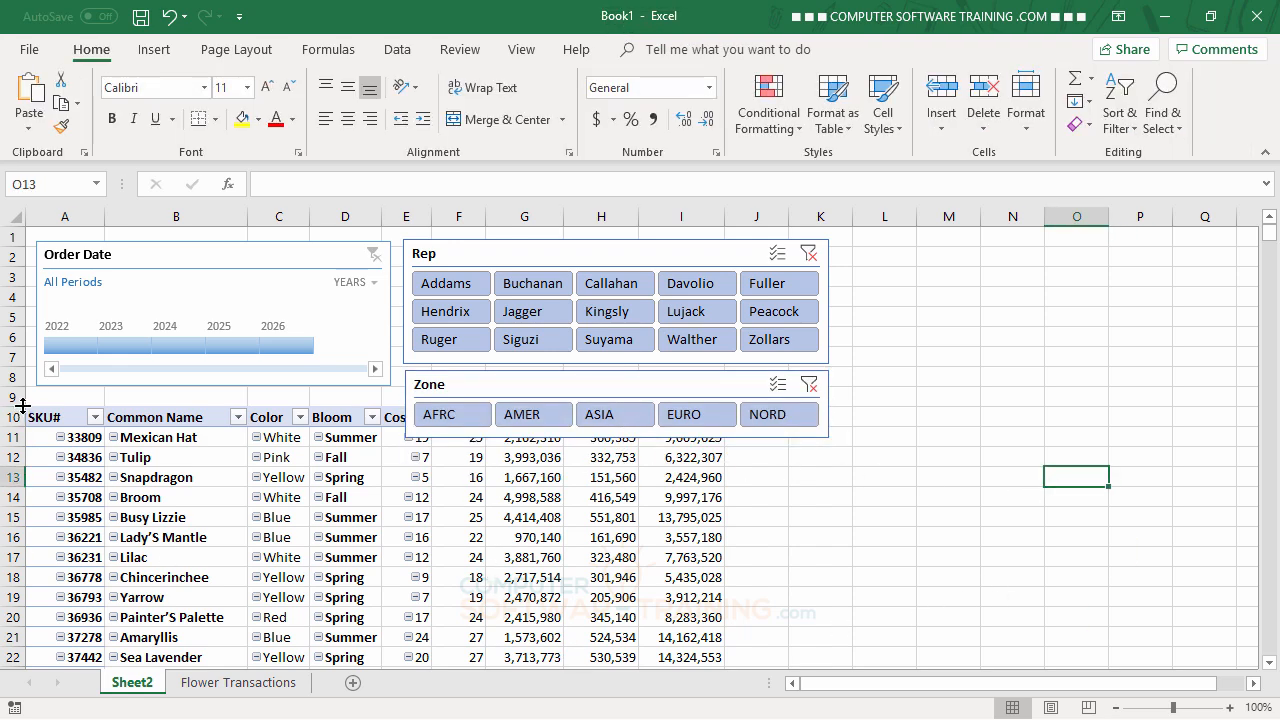
Insert four blank rows at row 9, above the PivotTable header, to clear the slicers
left_click_drag(12, 397, 13, 456)
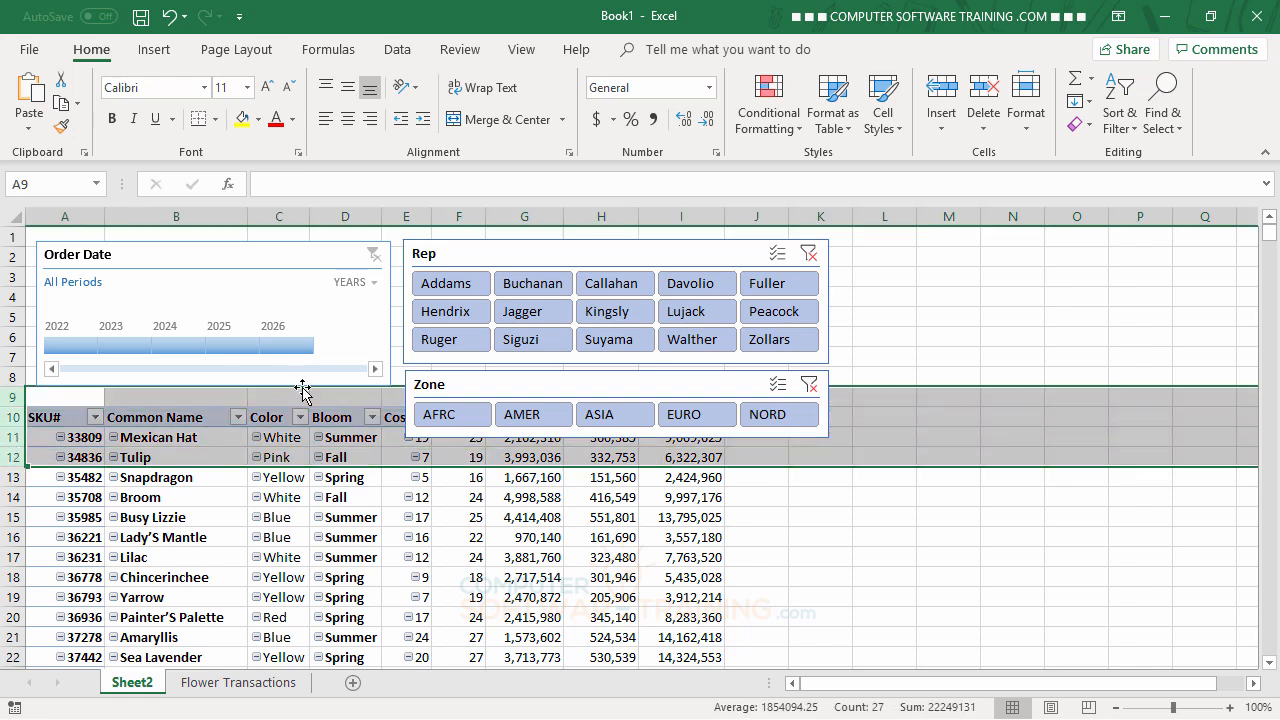
right_click(136, 449)
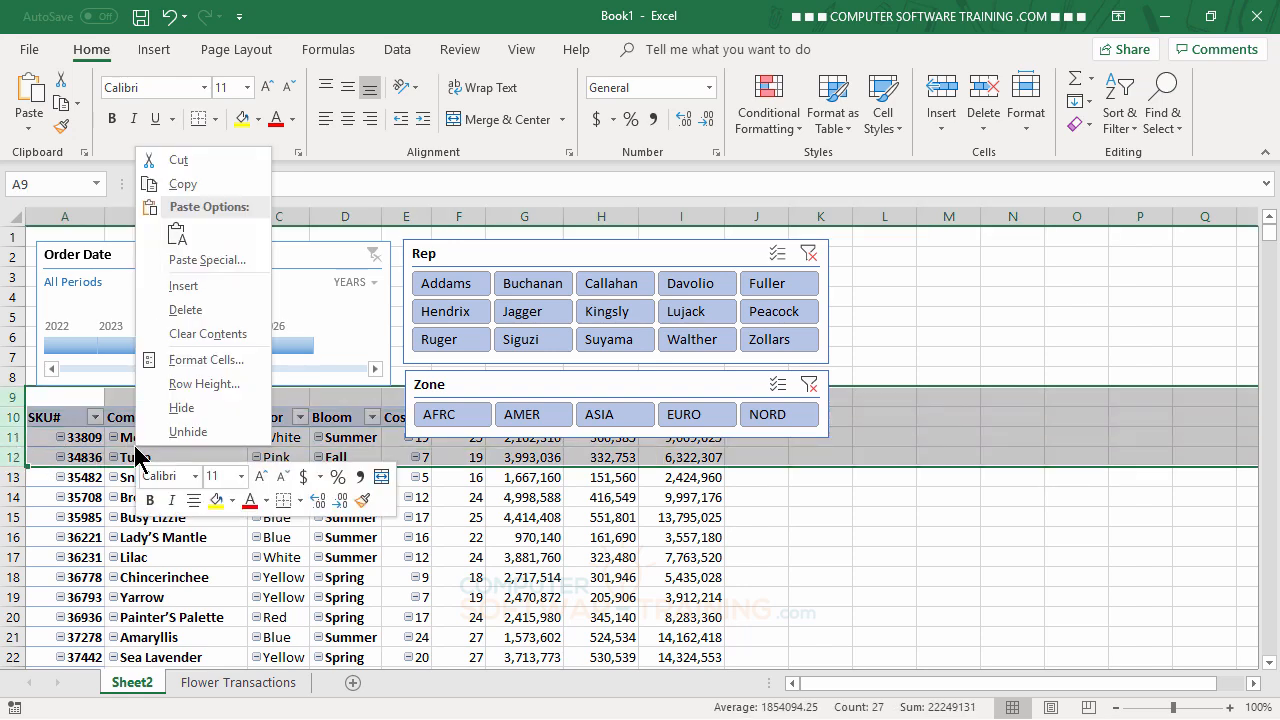
left_click(183, 286)
left_click(1014, 576)
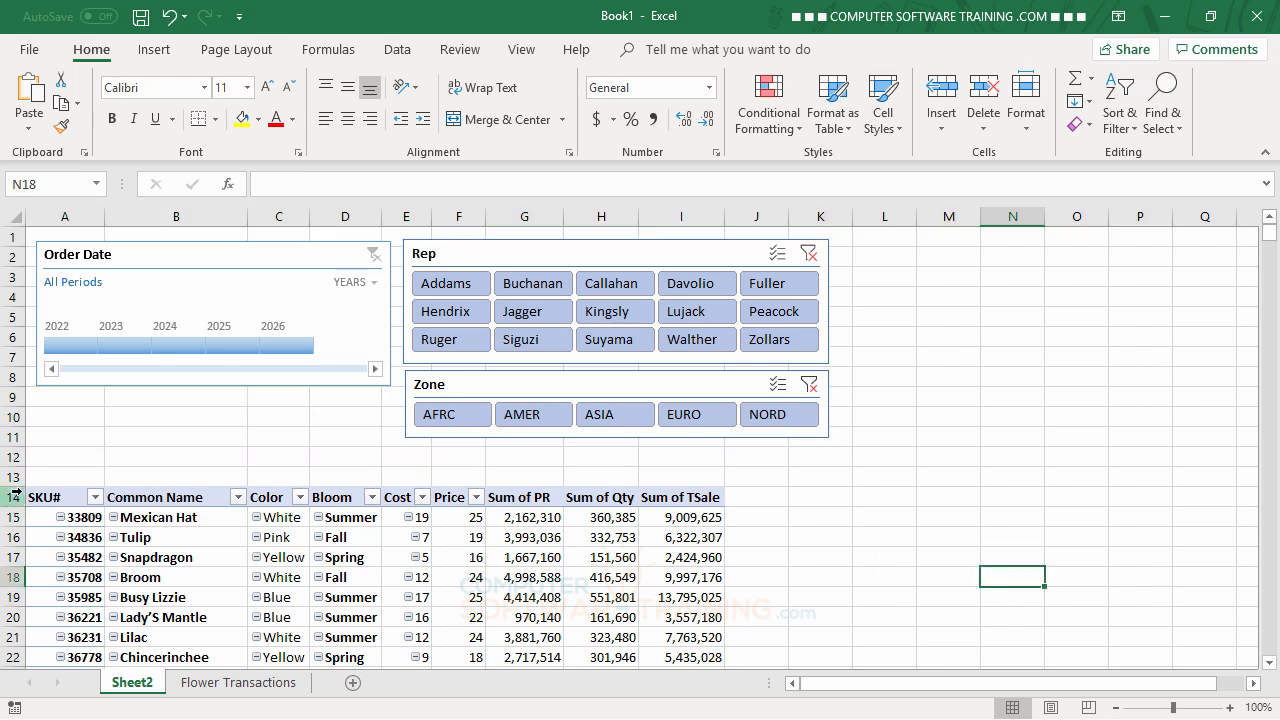
Delete the surplus blank rows 12 and 13 above the PivotTable header
left_click_drag(6, 455, 14, 471)
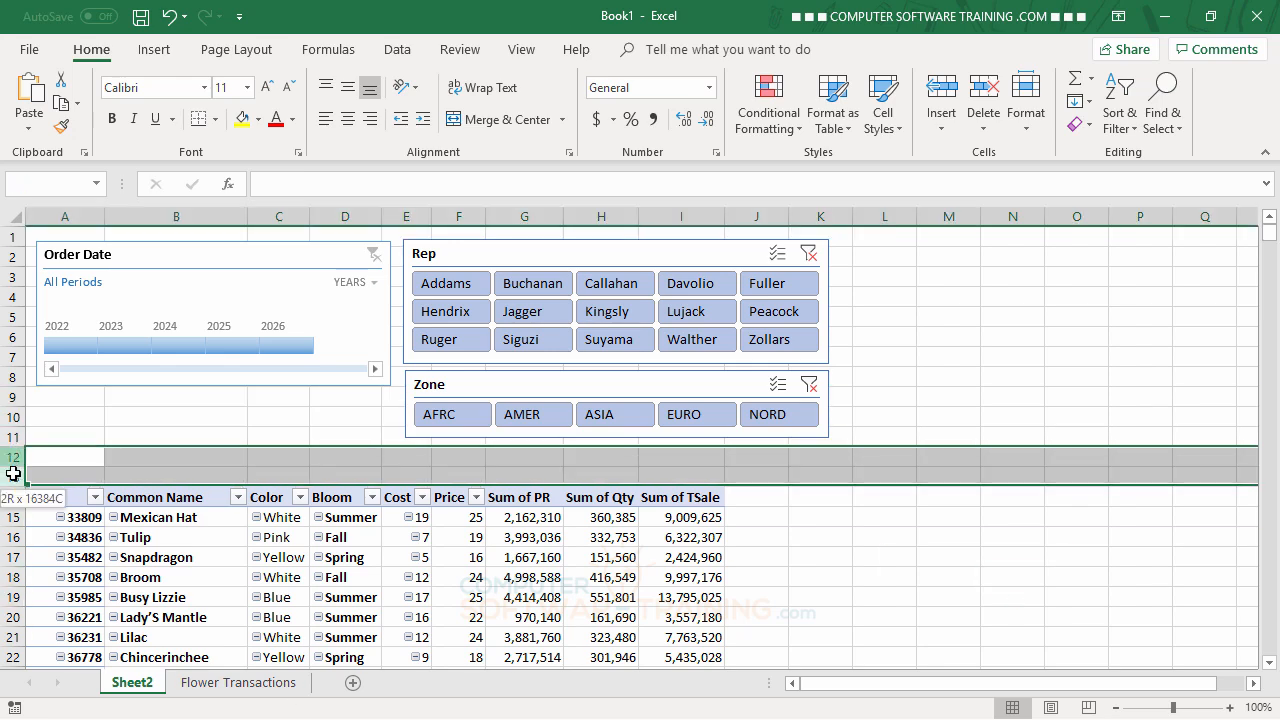
right_click(82, 468)
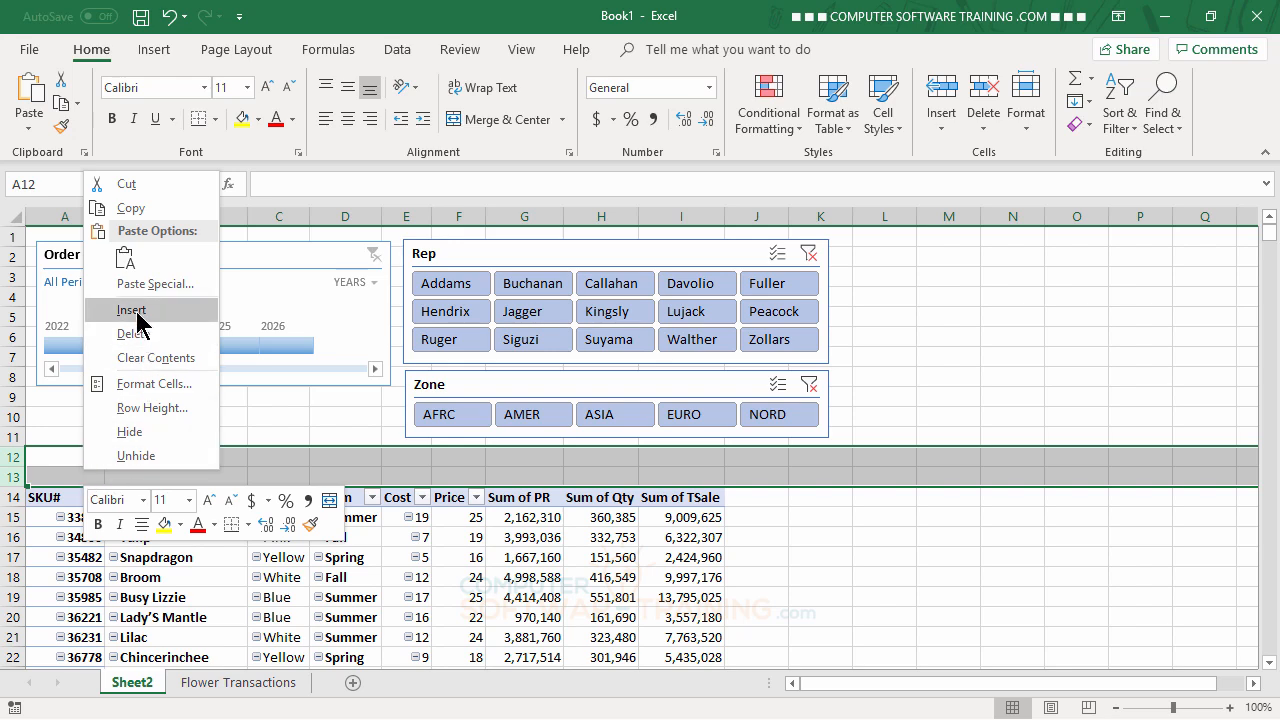
left_click(142, 344)
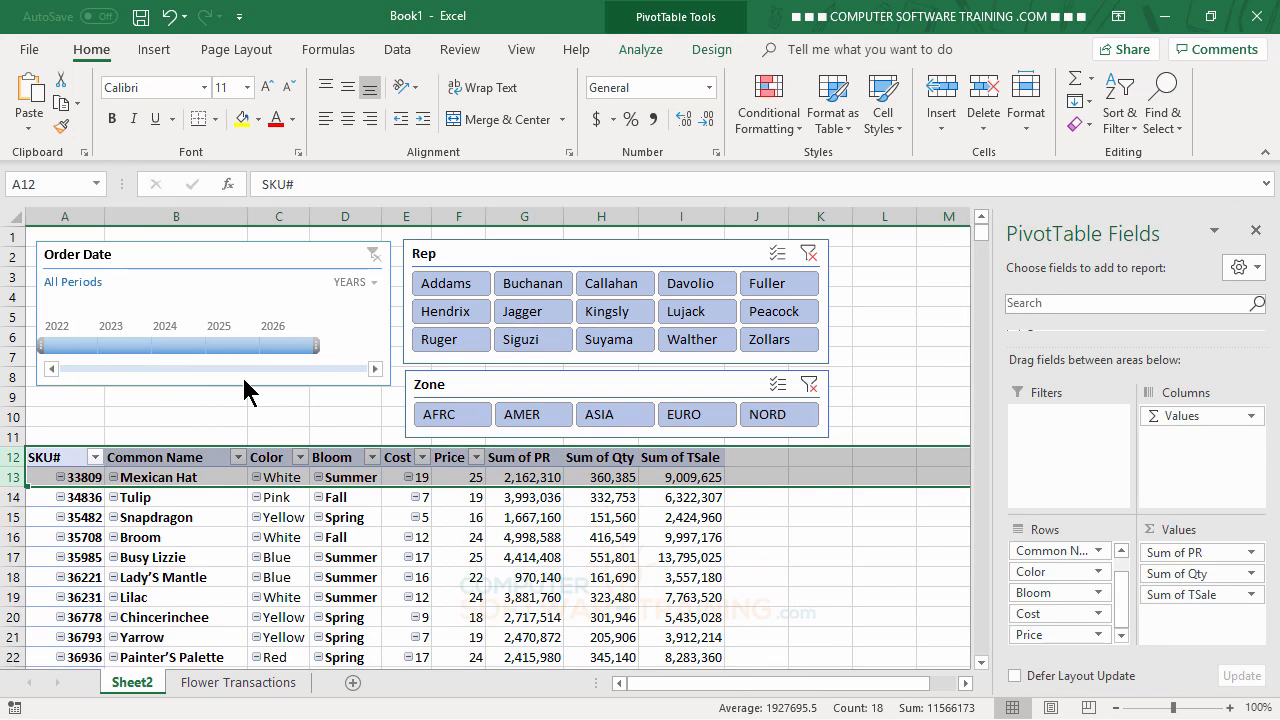
left_click(826, 582)
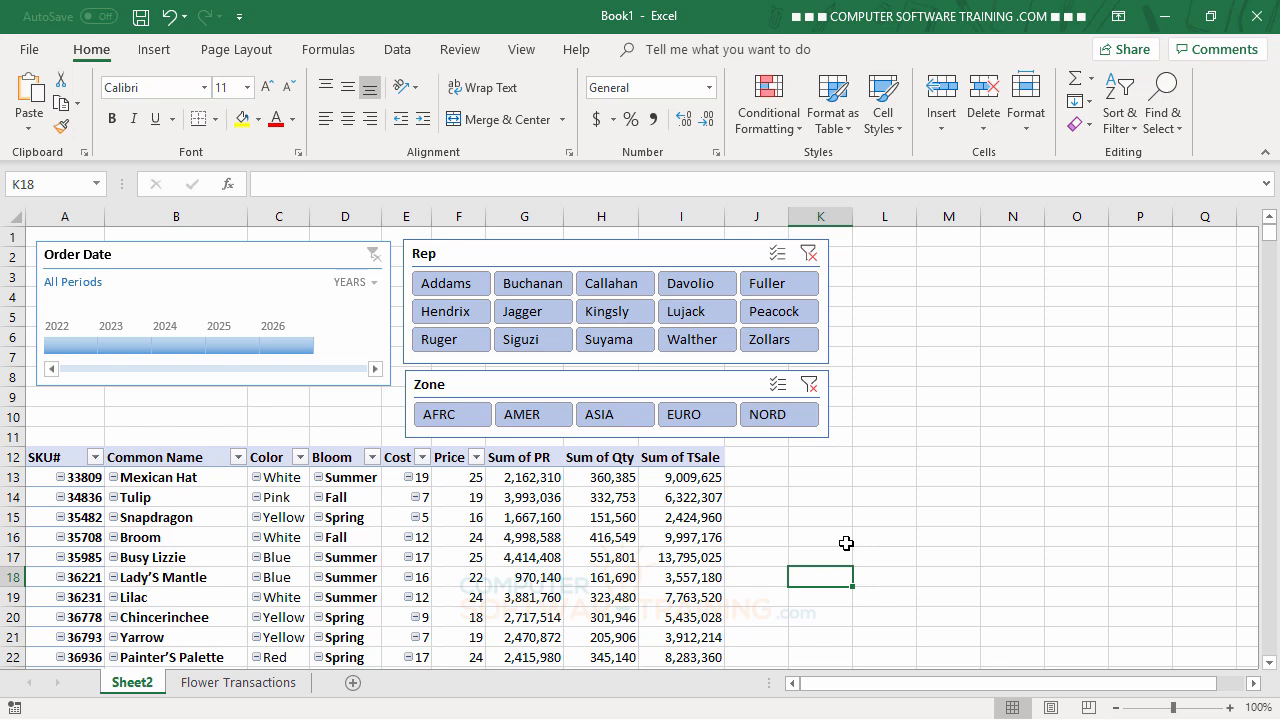
Enlarge the PivotTable field list and add the Company field as the first row field, above SKU#
left_click(524, 477)
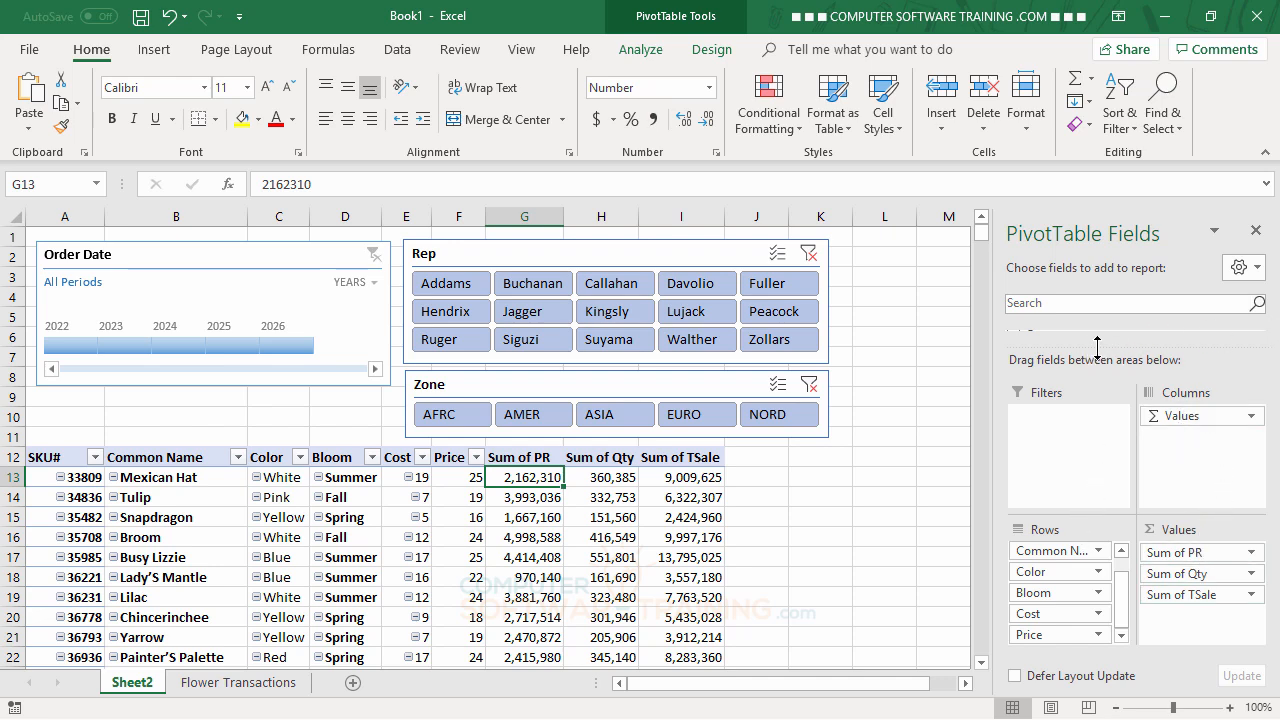
left_click_drag(1097, 337, 1100, 405)
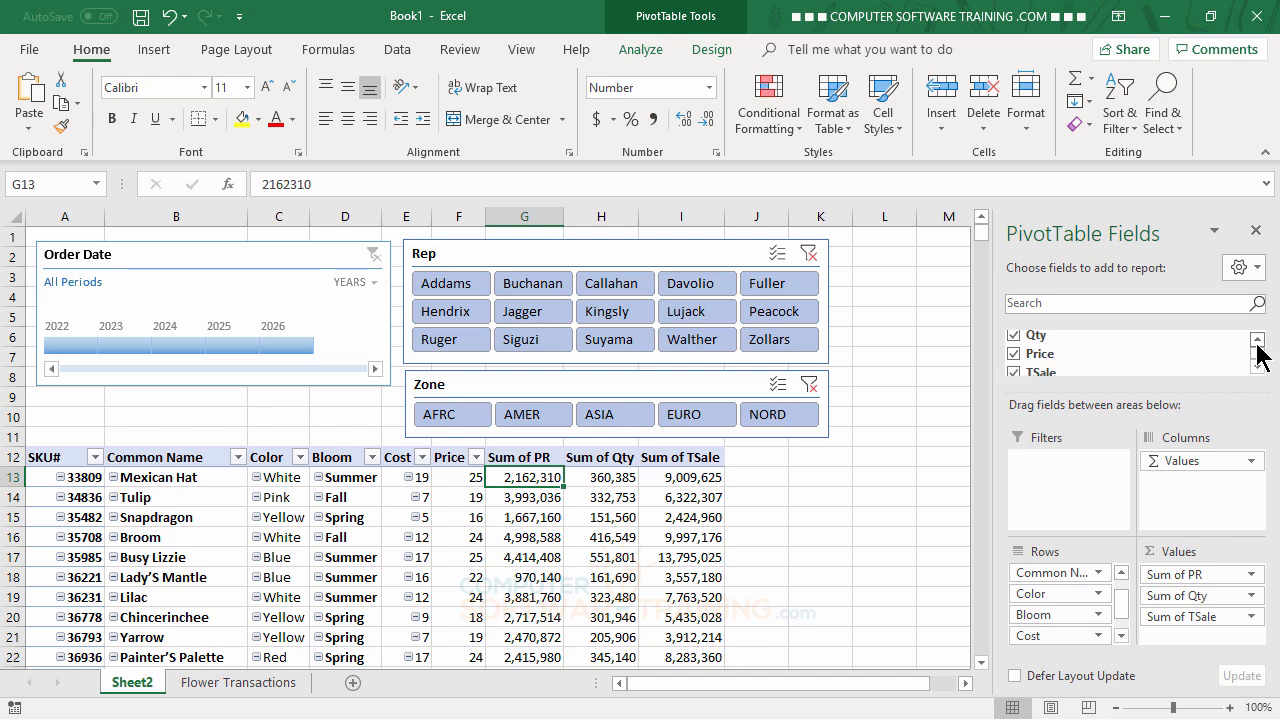
left_click(1257, 340)
left_click(1257, 340)
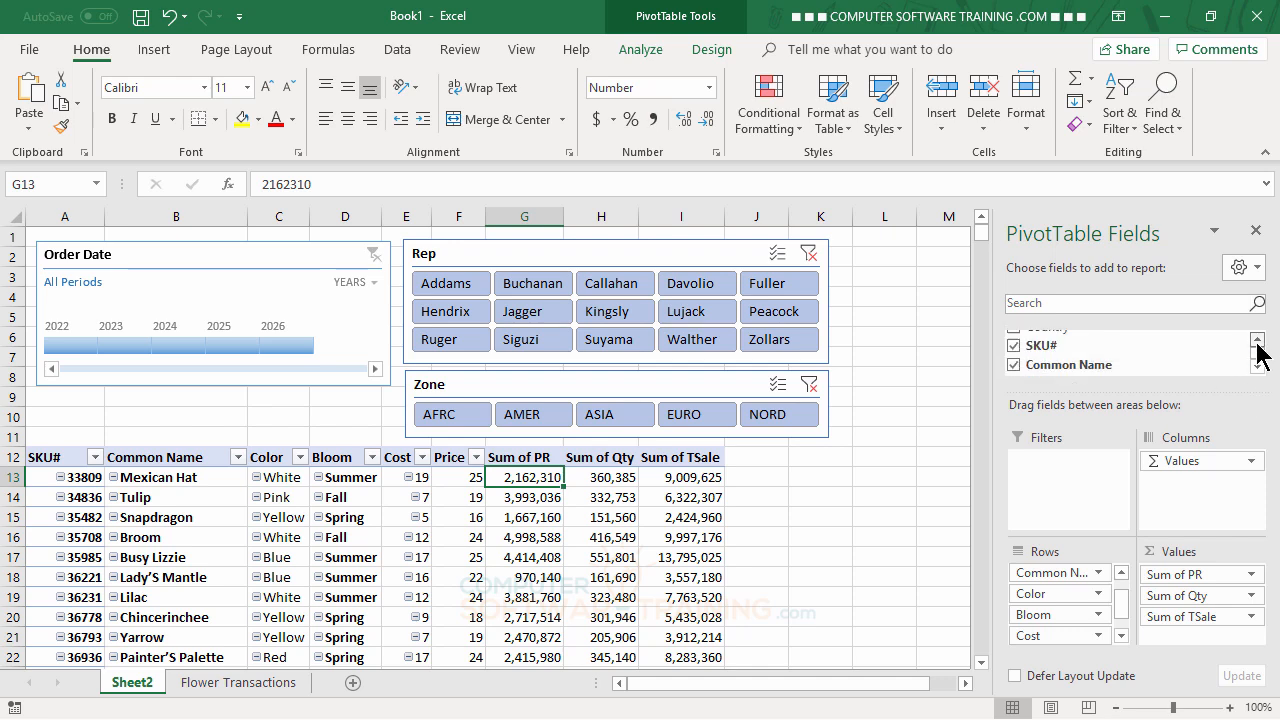
left_click(1257, 340)
left_click(1257, 340)
left_click(1257, 340)
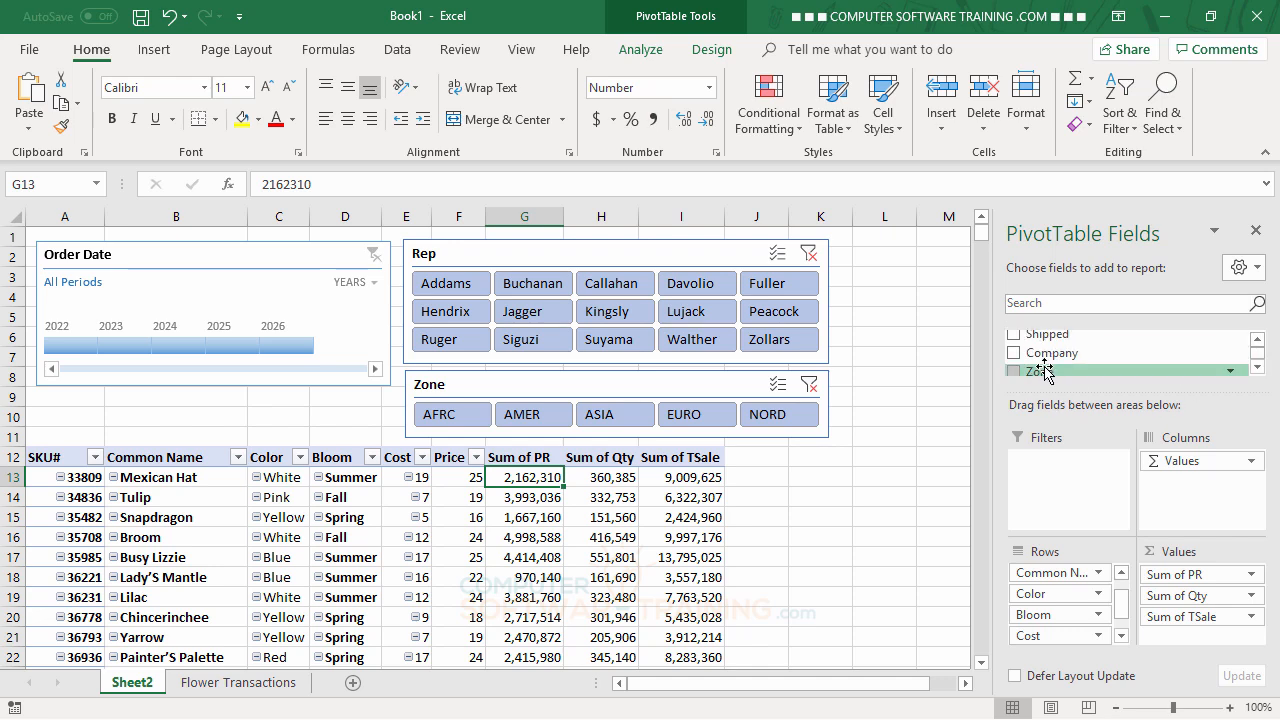
left_click_drag(1055, 355, 1062, 575)
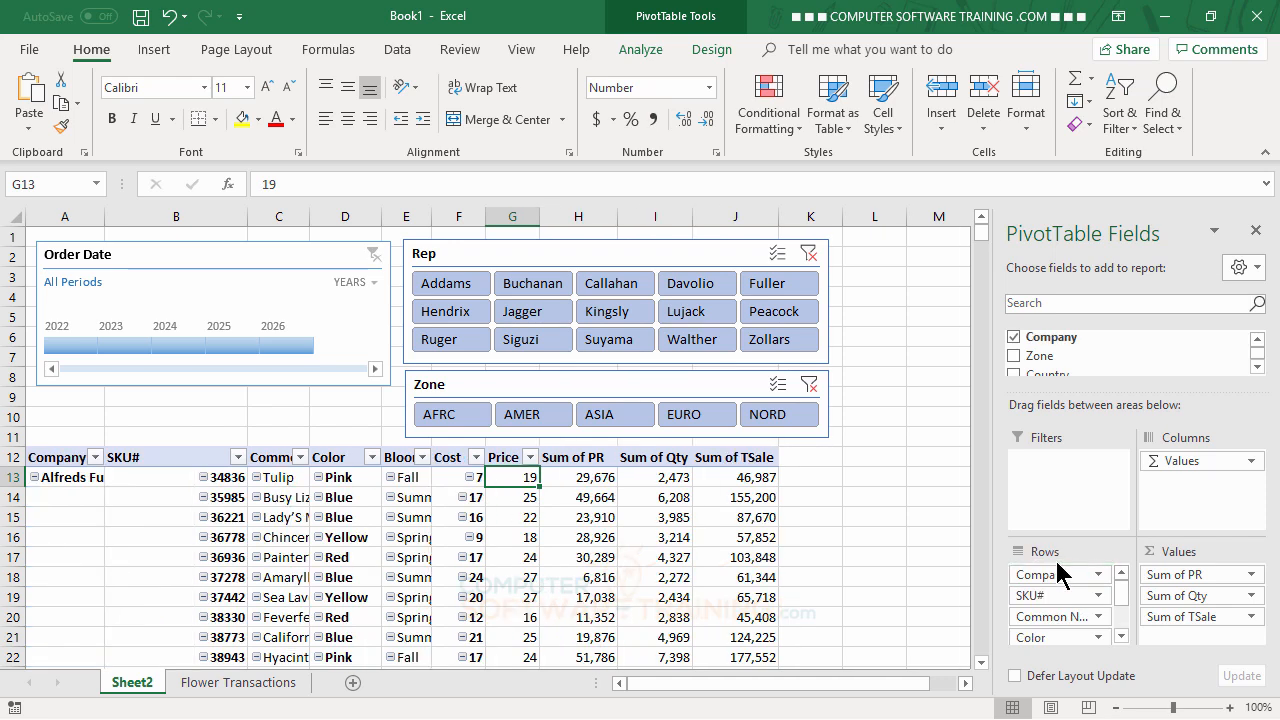
Auto-fit column A to the company names and auto-fit the widths of columns B through K
double_click(104, 214)
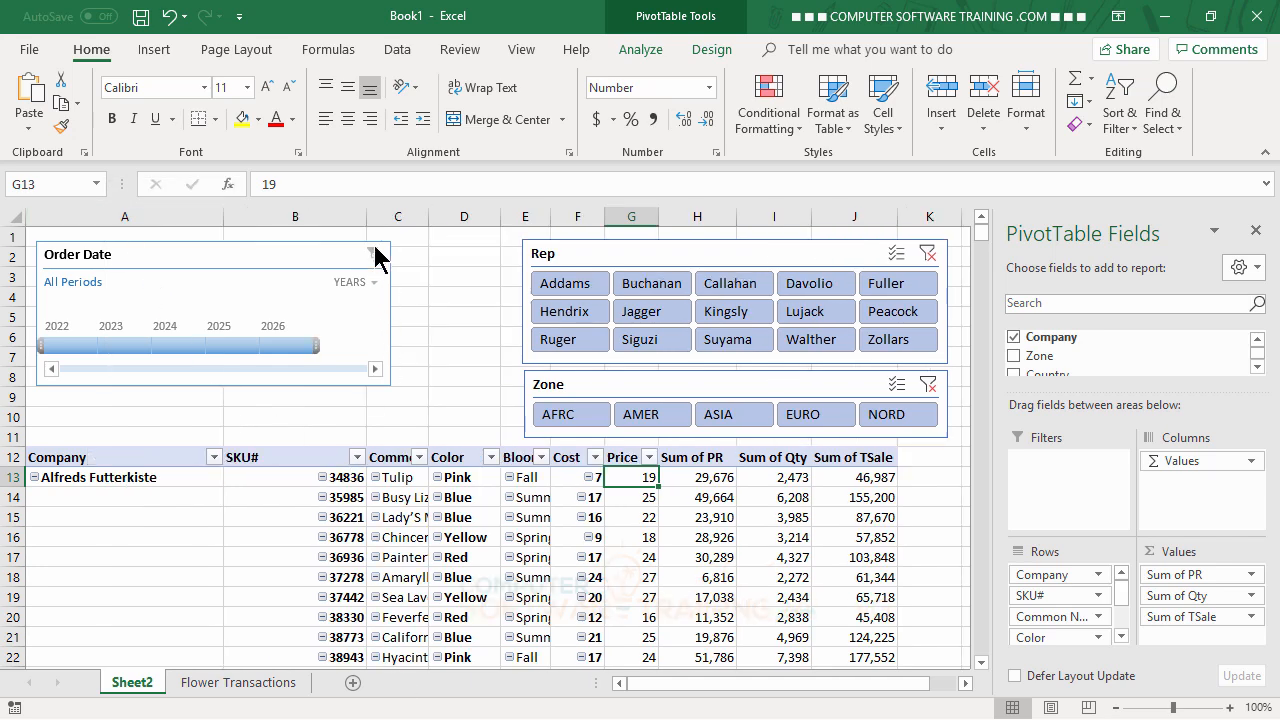
left_click_drag(367, 217, 306, 224)
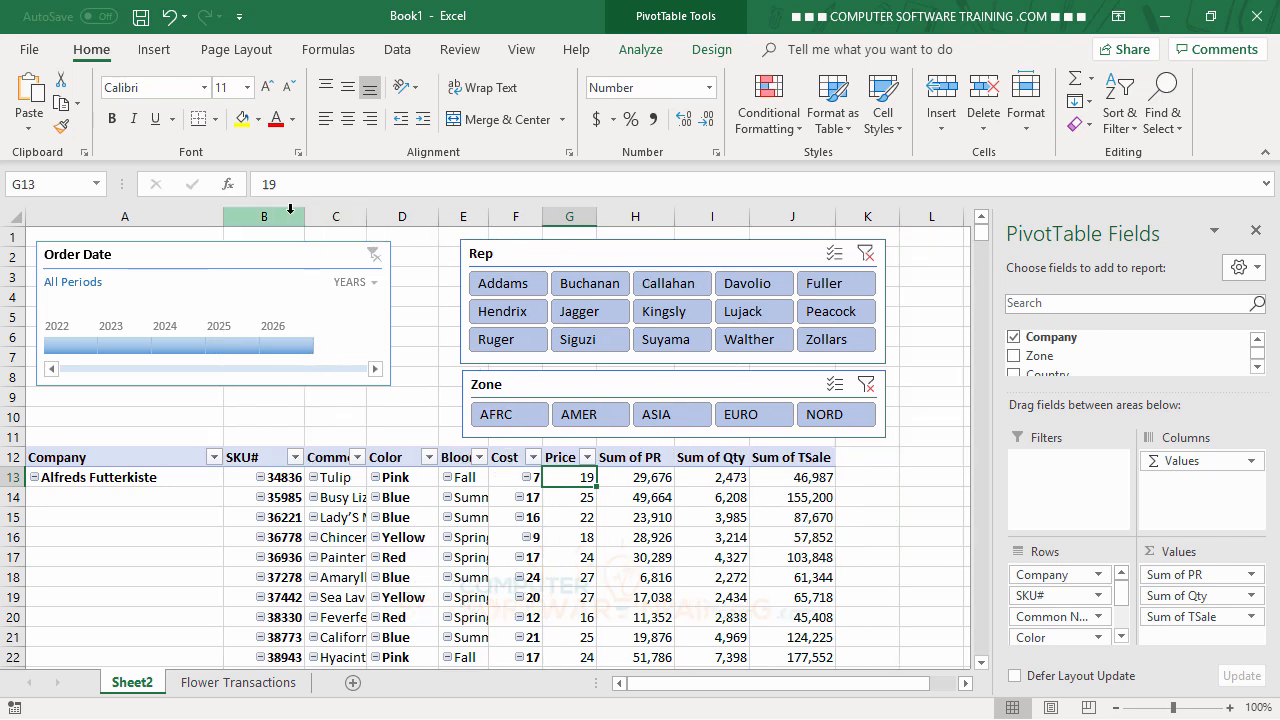
left_click_drag(272, 212, 840, 215)
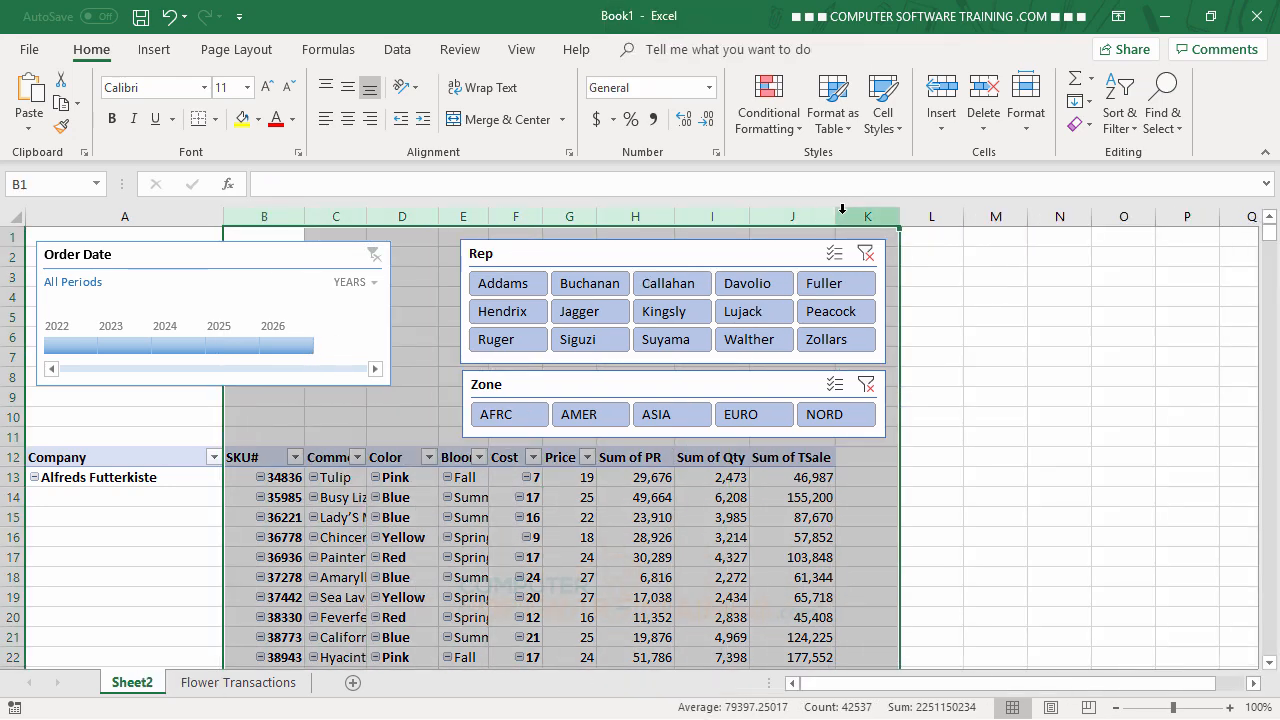
double_click(838, 215)
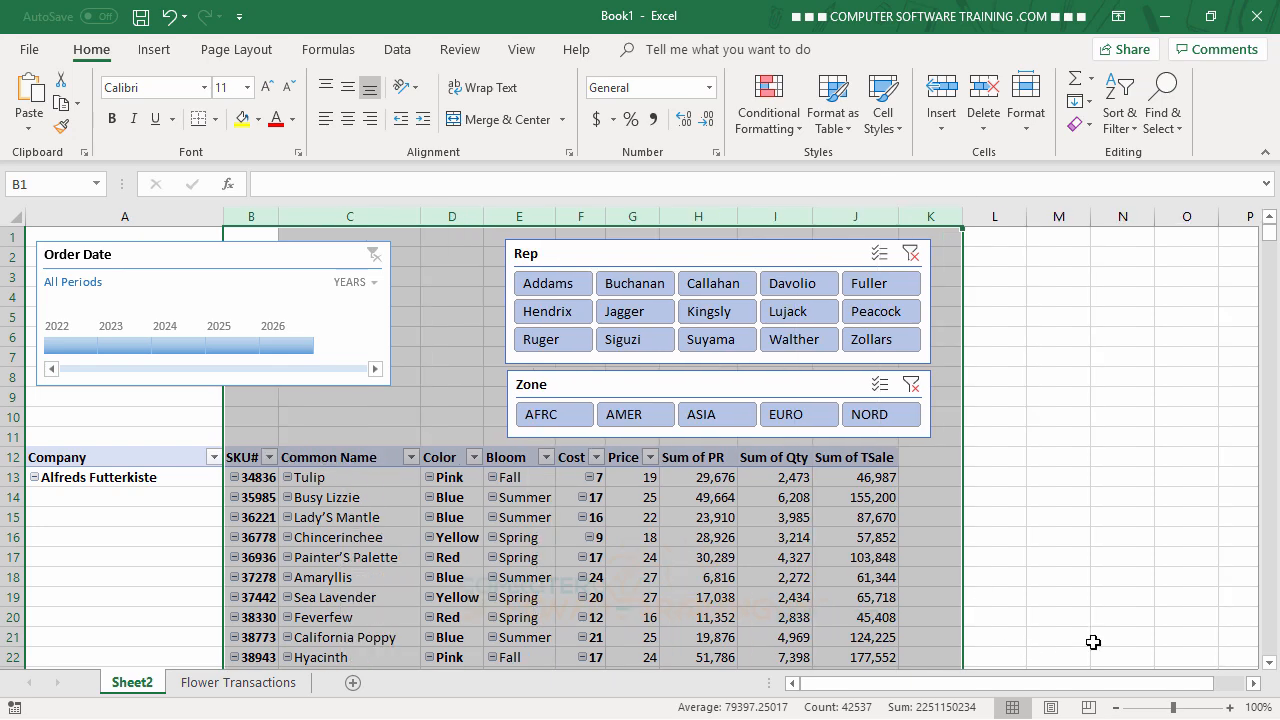
left_click(940, 518)
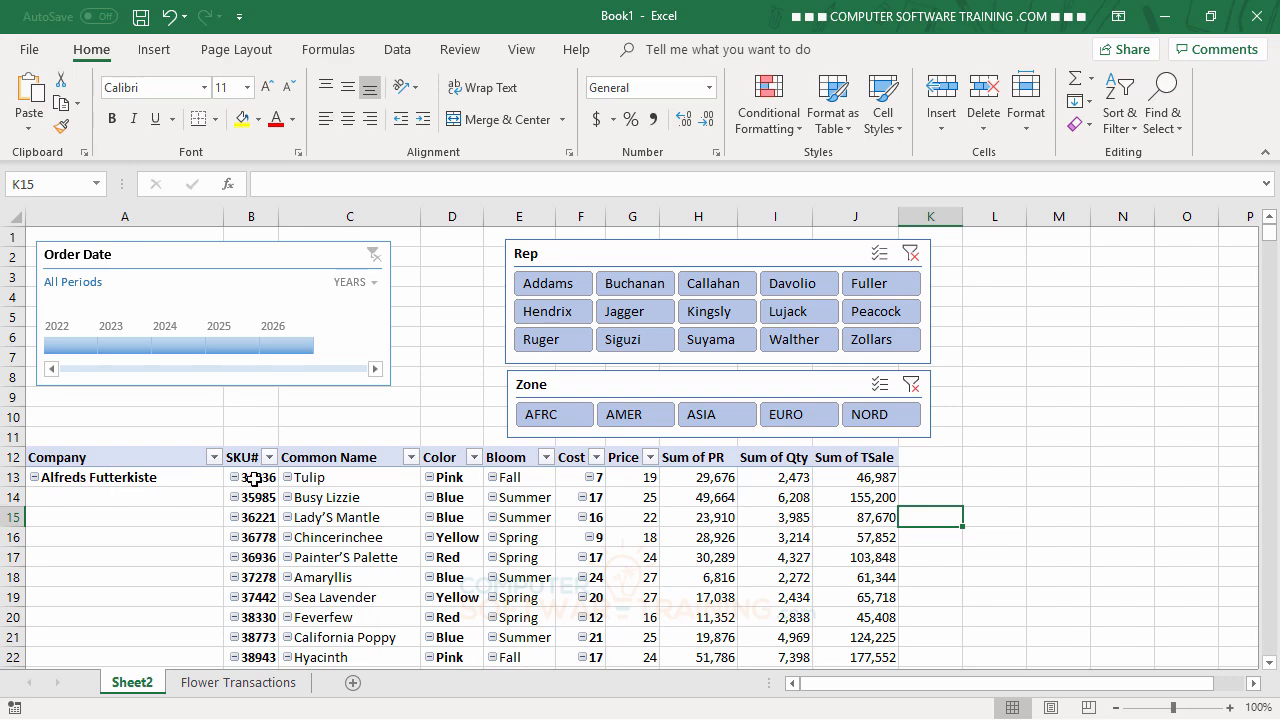
Look through the flower rows grouped under each company in the PivotTable and return to the first rows
scroll(195, 520, "down", 10)
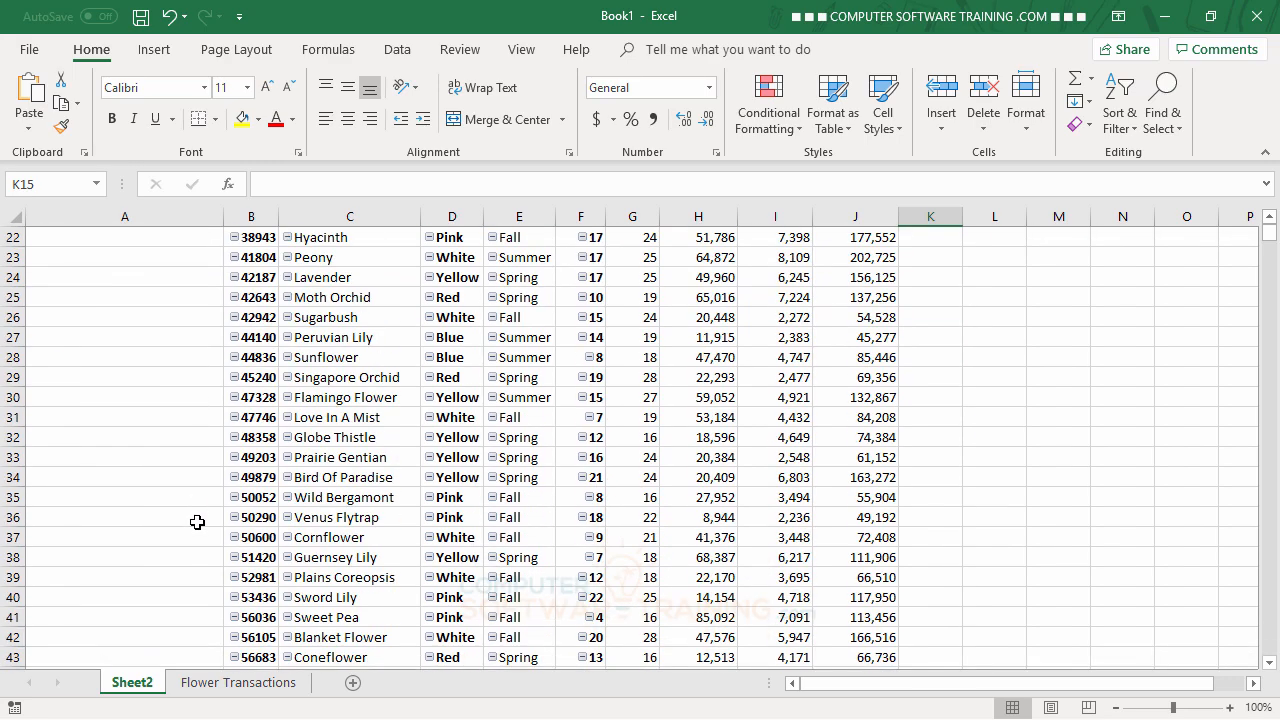
scroll(197, 522, "down", 11)
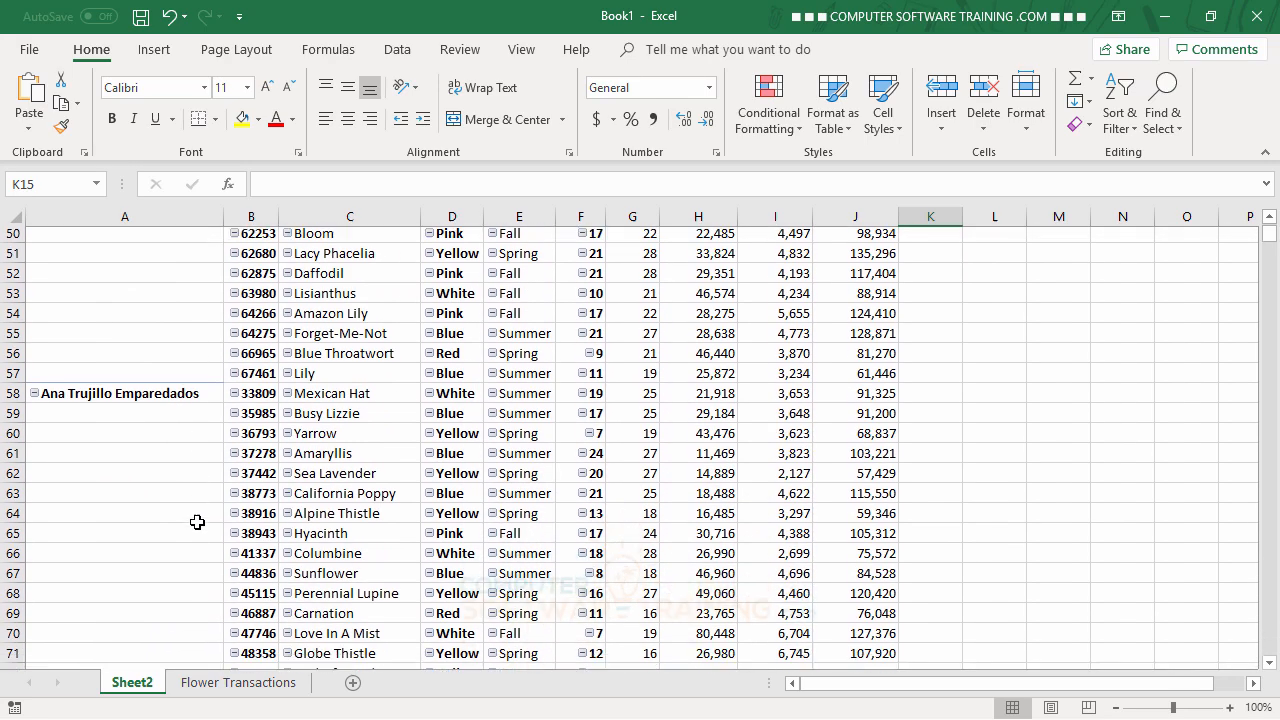
scroll(197, 522, "down", 7)
scroll(196, 522, "up", 18)
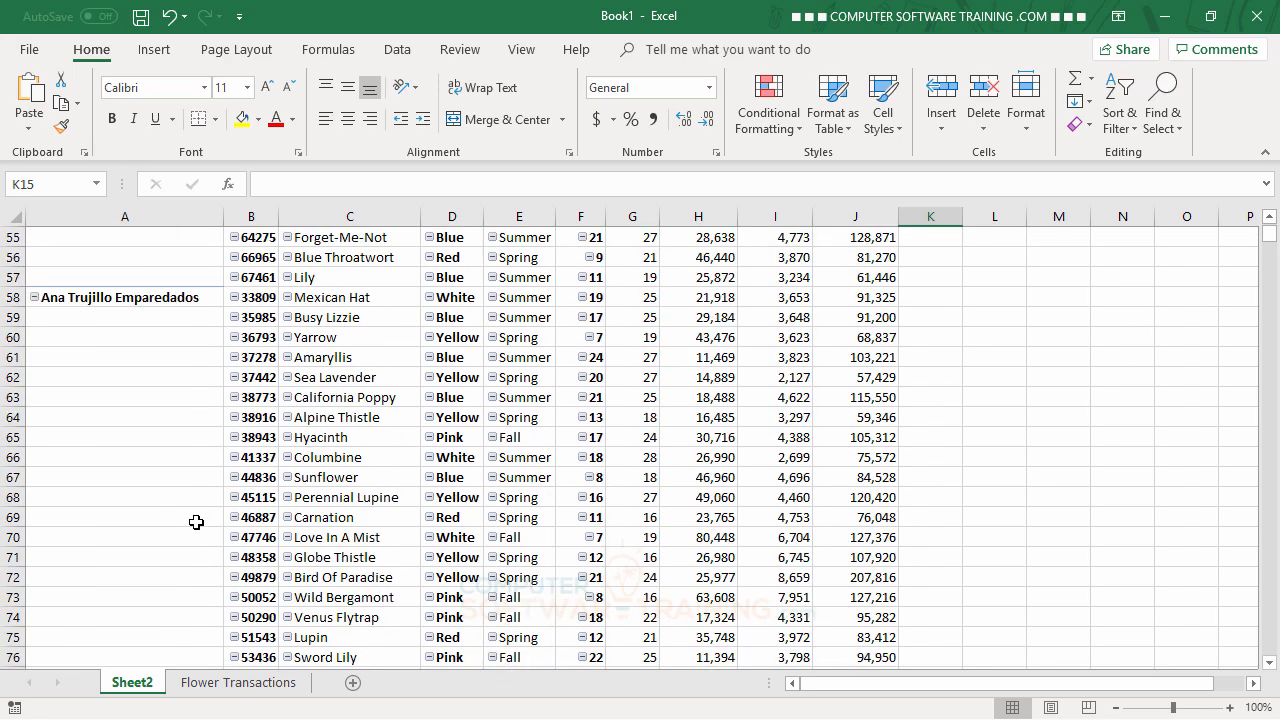
scroll(196, 522, "up", 10)
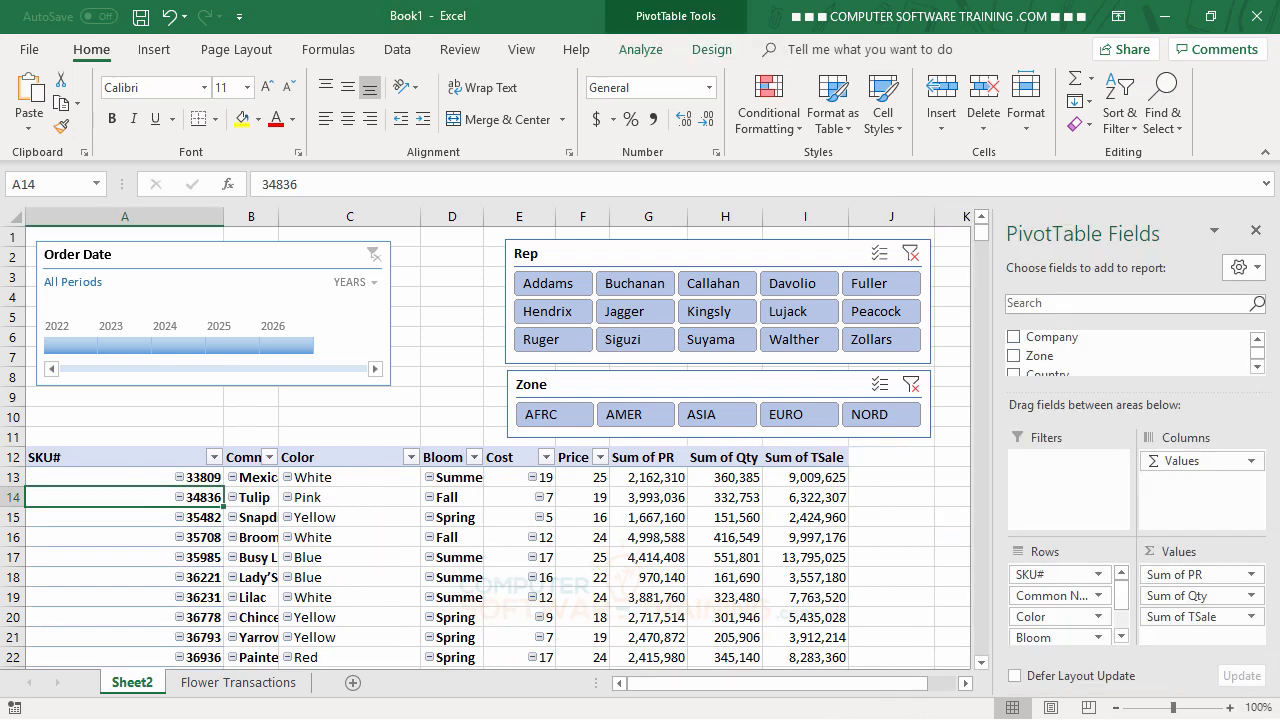
key("ctrl+n")
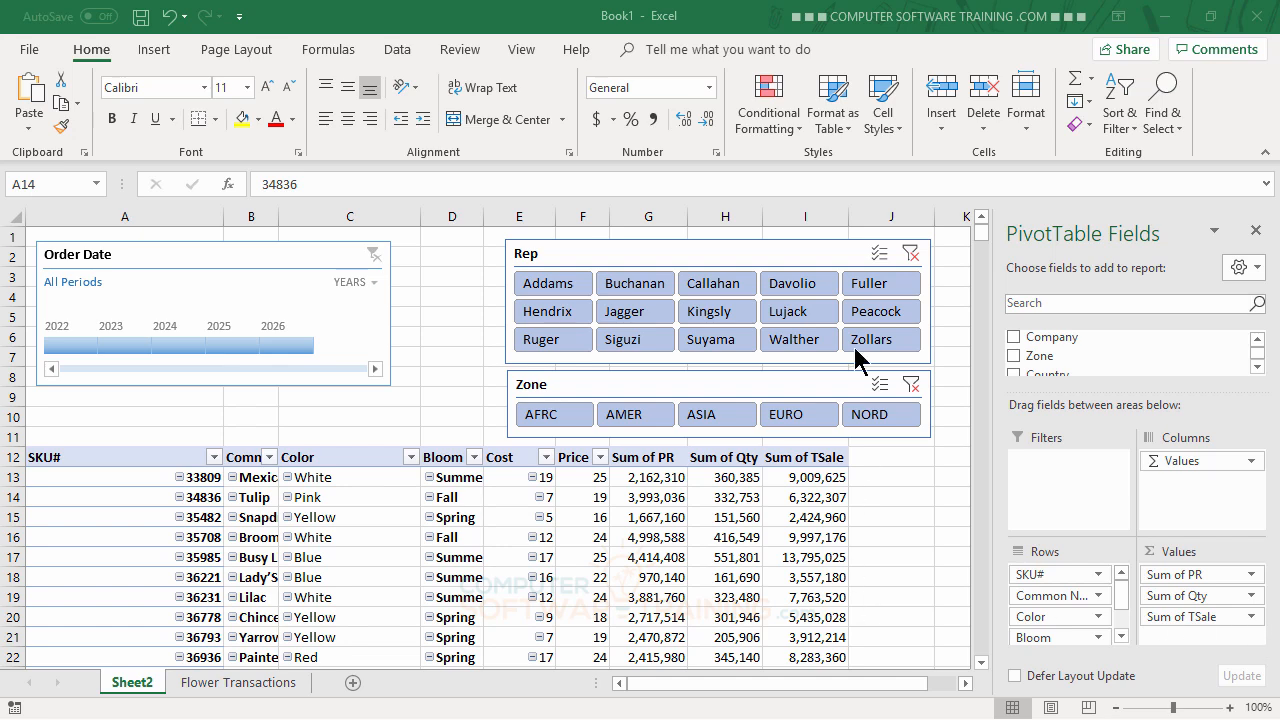
left_click(565, 28)
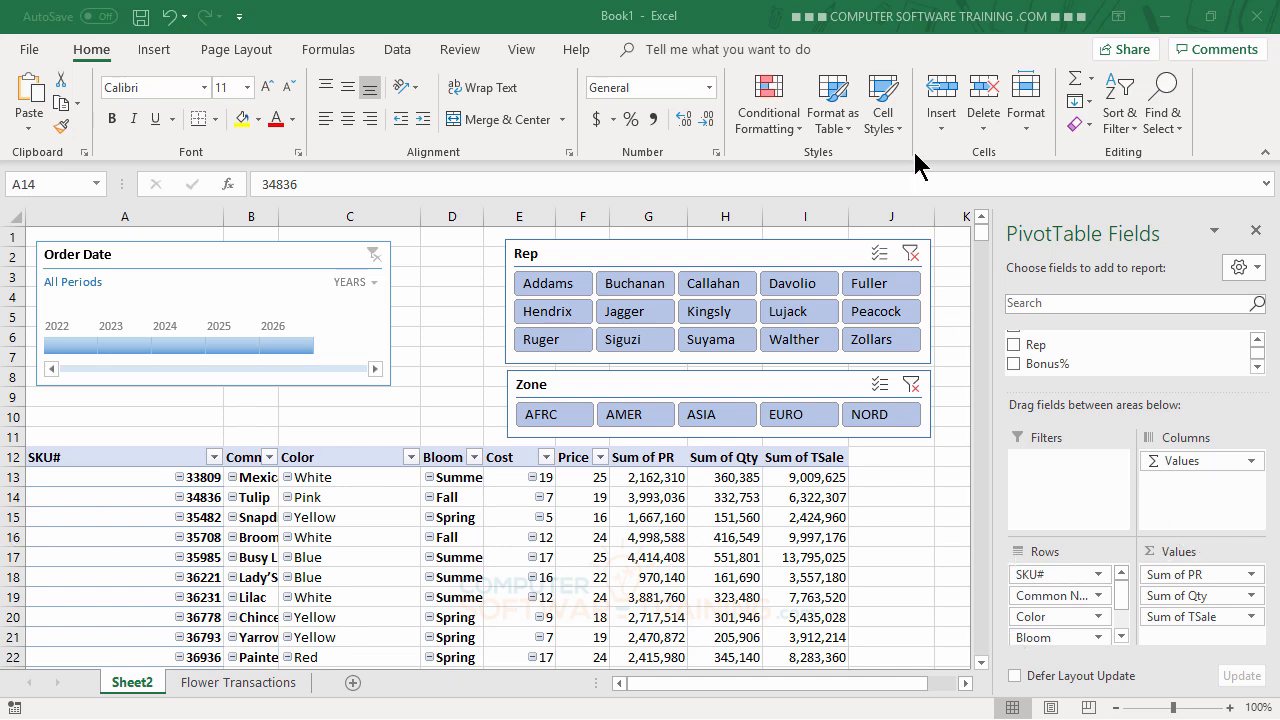
left_click(546, 20)
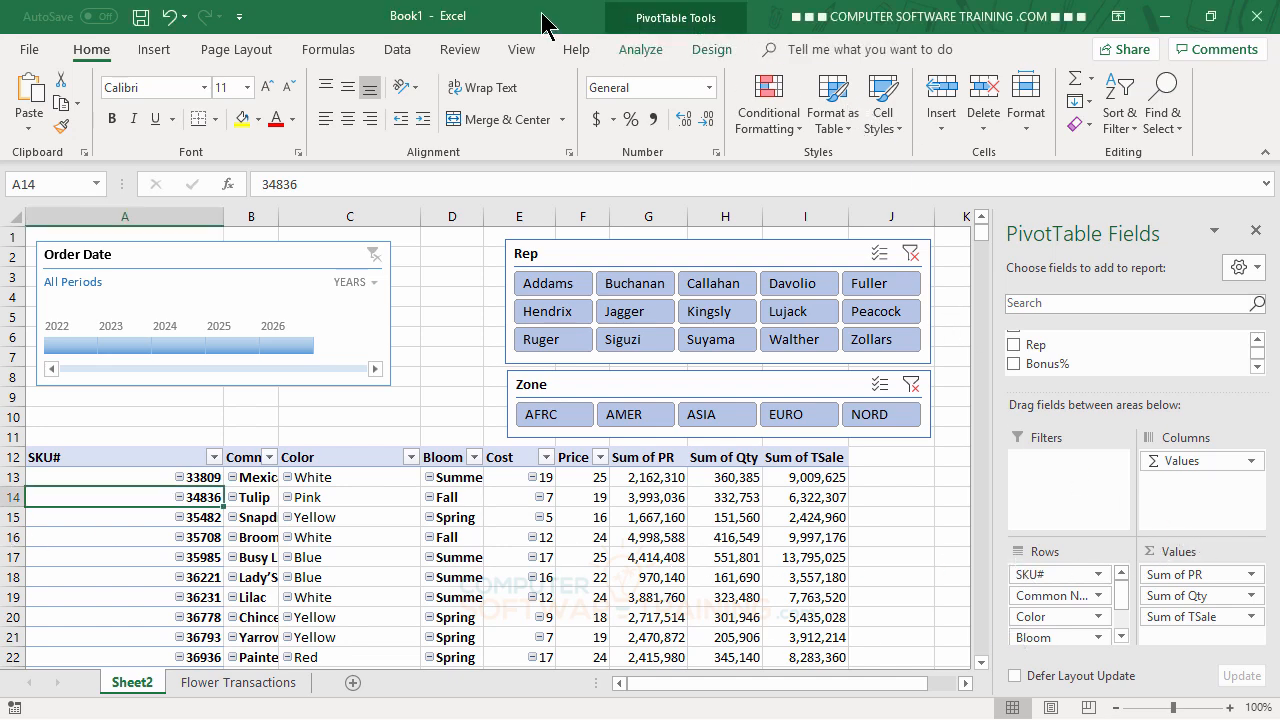